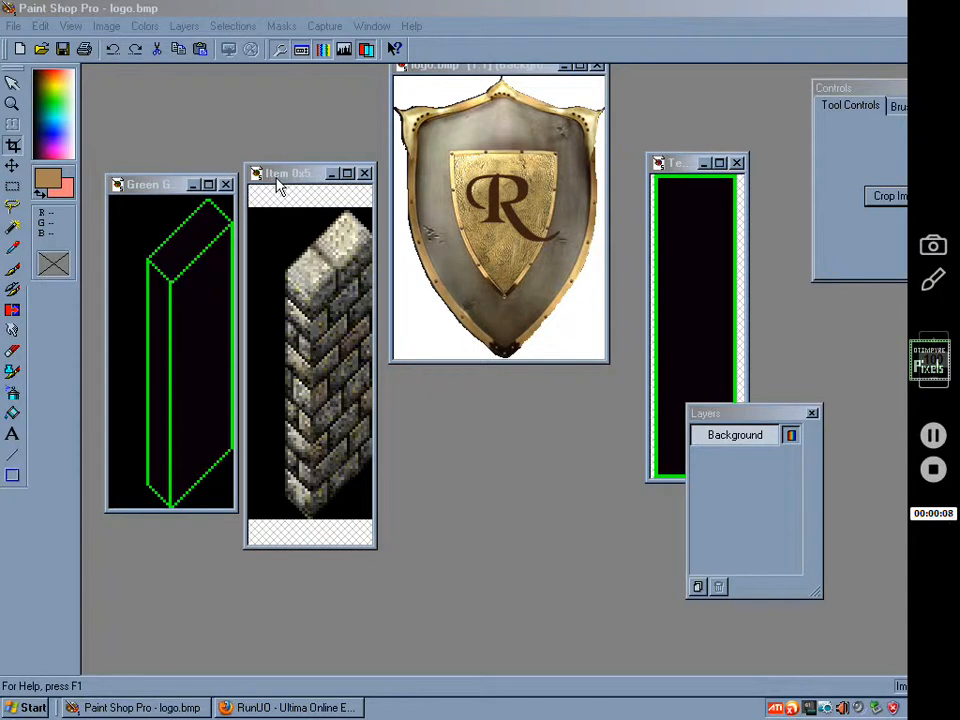
# Place the Item 0x57.bmp window beside the green grid image and fit the window to the enlarged wall picture.
pyautogui.click(280, 185)
pyautogui.hotkey('ctrl', 'w')
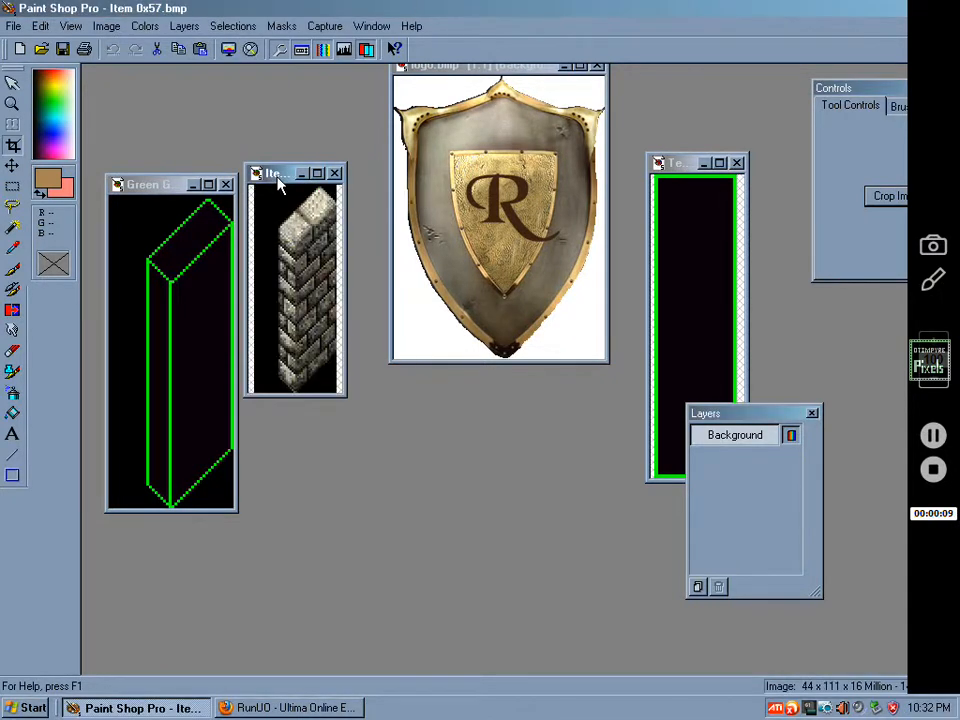
pyautogui.moveTo(280, 183); pyautogui.dragTo(289, 206)
pyautogui.press('KP_Add')
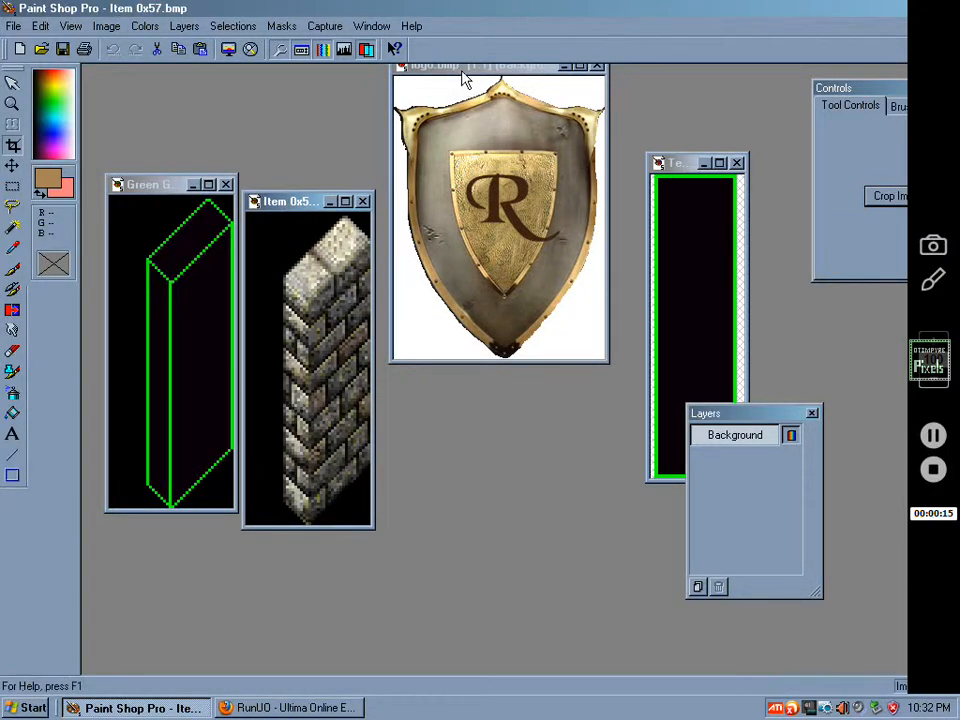
# Move the logo.bmp window fully into view between the stone wall and texture images.
pyautogui.moveTo(461, 75); pyautogui.dragTo(464, 170)
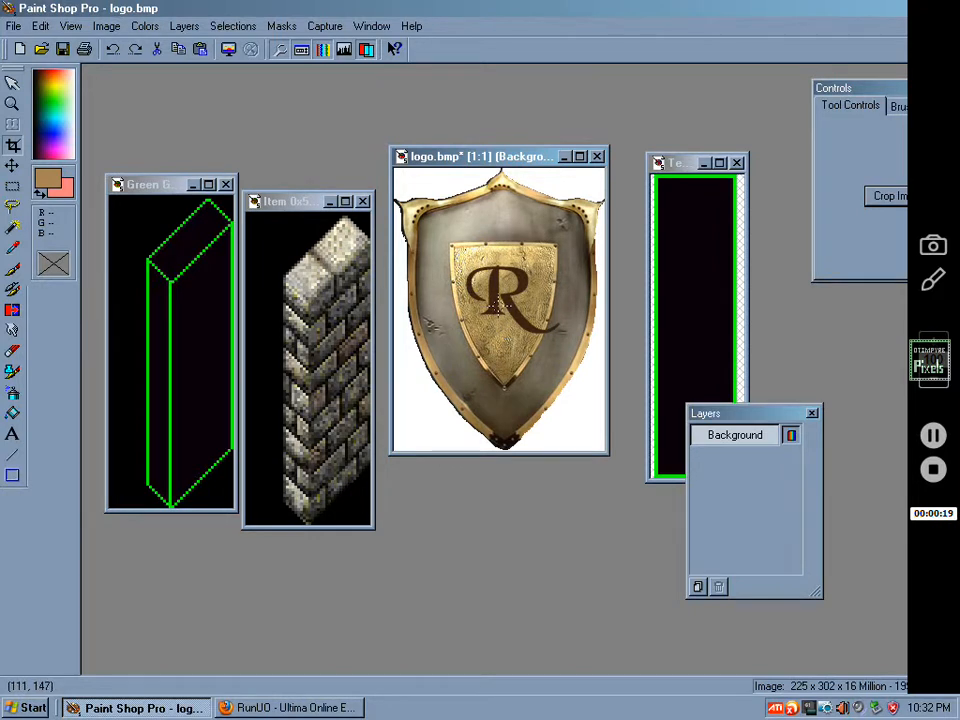
pyautogui.scroll(1, 498, 306)
pyautogui.scroll(-1, 498, 306)
pyautogui.moveTo(444, 160); pyautogui.dragTo(462, 118)
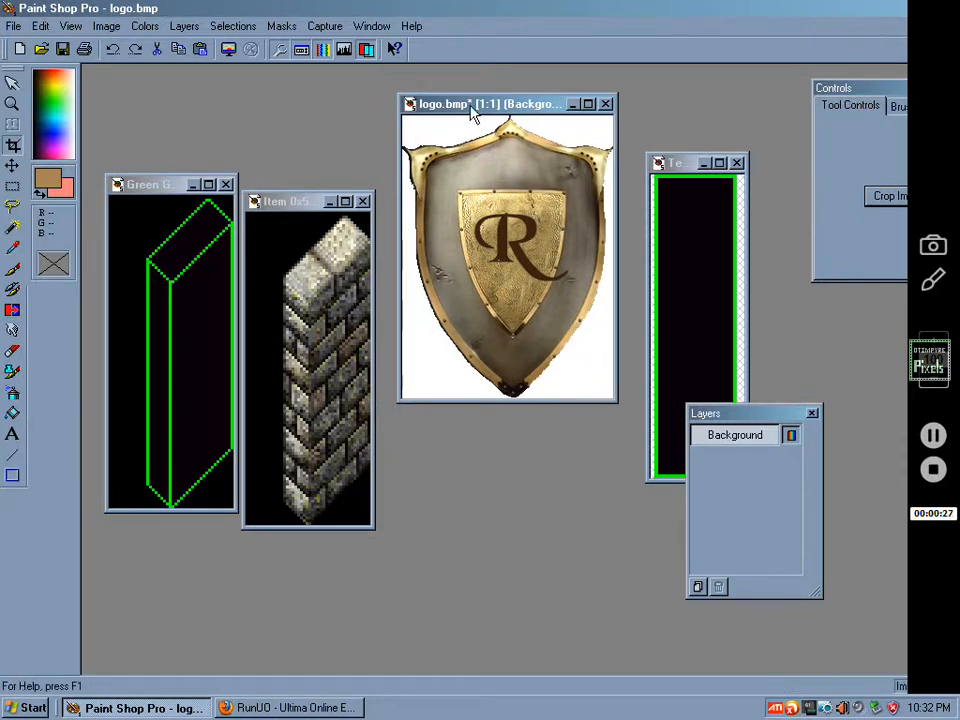
pyautogui.moveTo(473, 113); pyautogui.dragTo(463, 202)
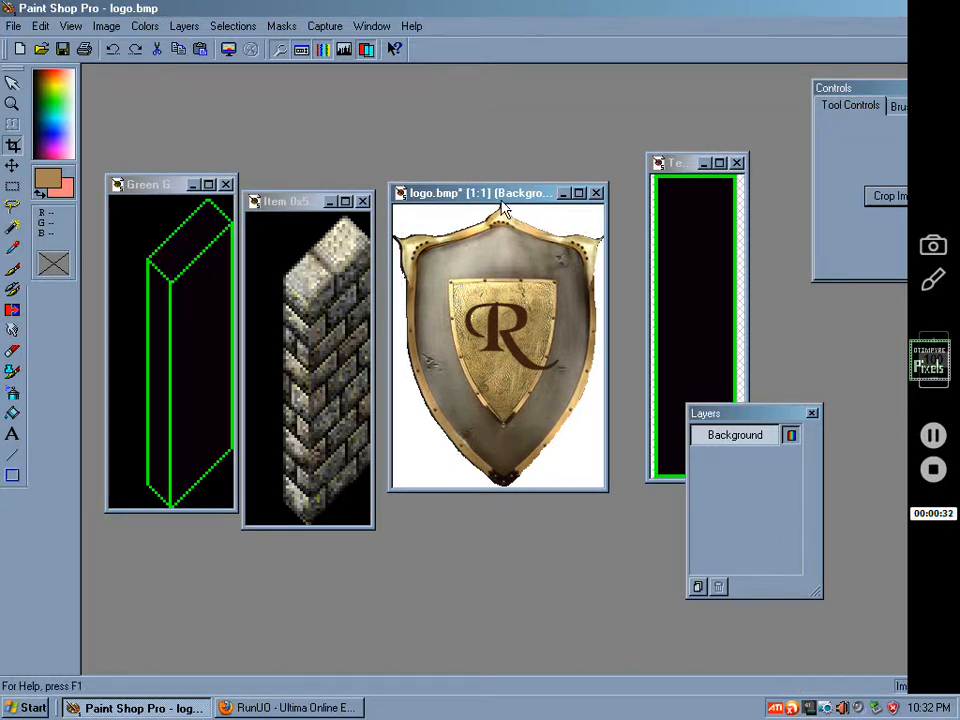
pyautogui.moveTo(500, 192); pyautogui.dragTo(503, 130)
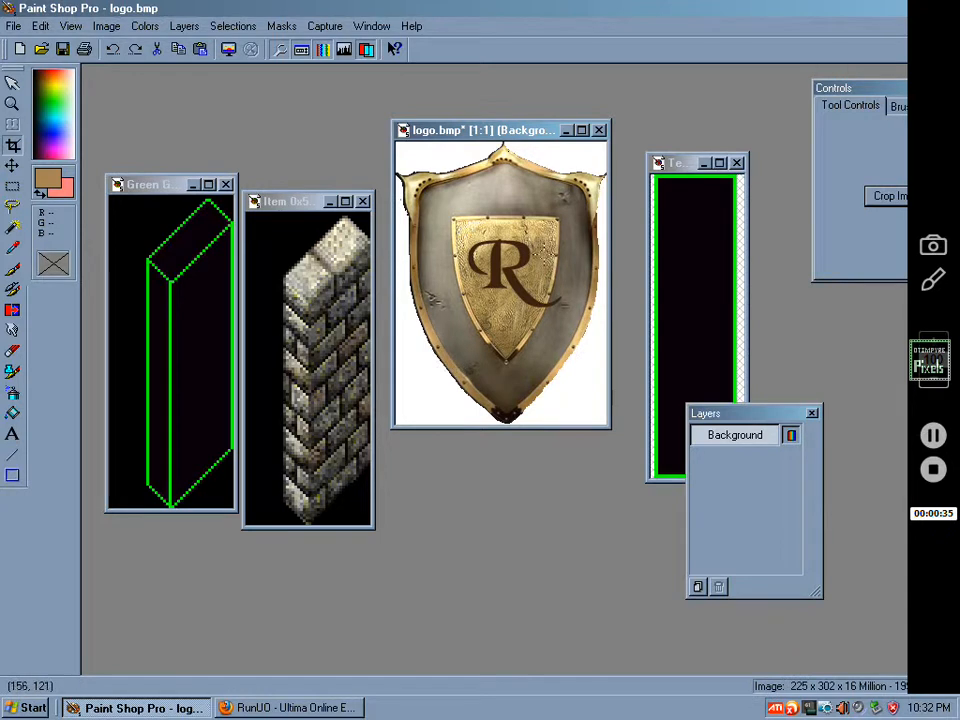
# Examine the shield logo at reduced, actual and double size.
pyautogui.scroll(-1, 487, 200)
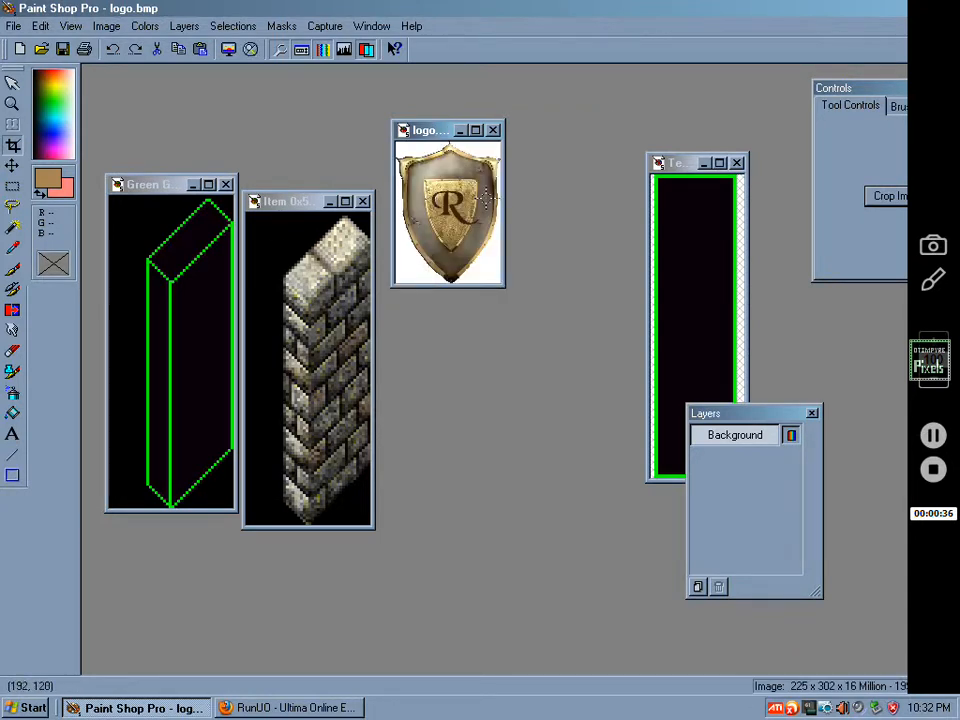
pyautogui.scroll(1, 482, 201)
pyautogui.scroll(-1, 482, 200)
pyautogui.scroll(2, 481, 192)
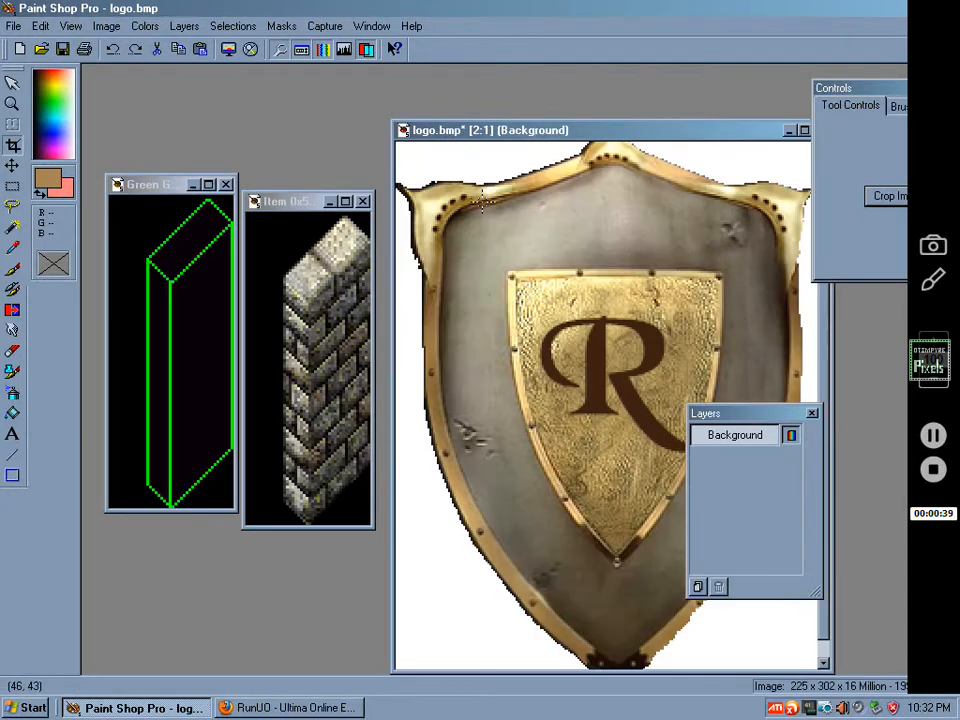
pyautogui.scroll(-1, 480, 185)
pyautogui.scroll(-1, 480, 180)
pyautogui.scroll(1, 480, 180)
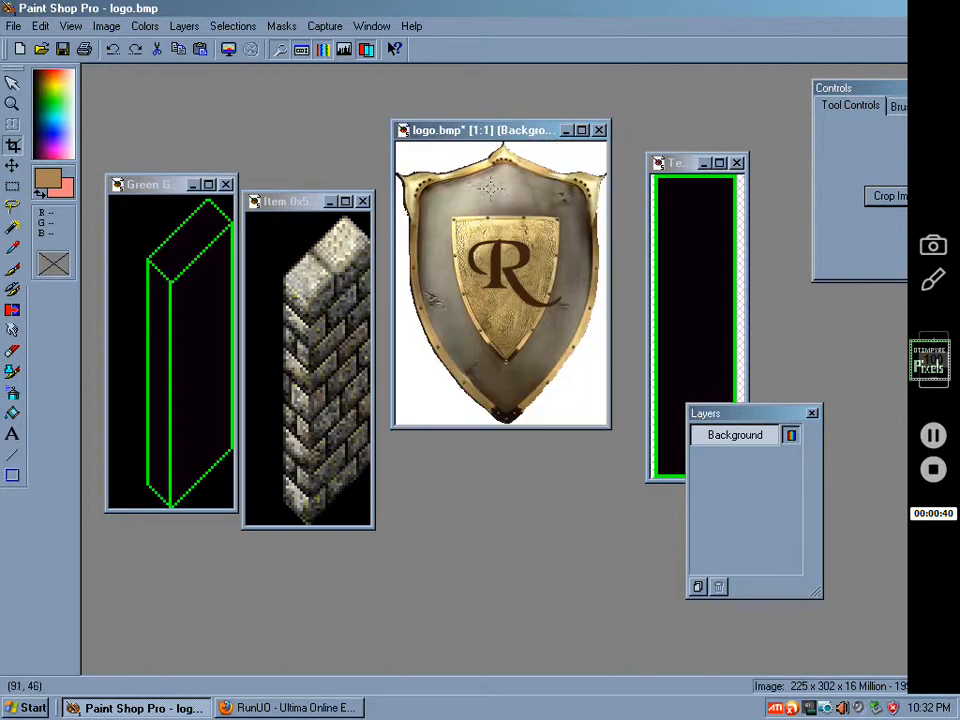
# Place the Texture 45 degree East Wide.bmp window beside the shield logo and reduce its zoom by one level.
pyautogui.moveTo(480, 132); pyautogui.dragTo(467, 102)
pyautogui.moveTo(704, 164); pyautogui.dragTo(486, 164)
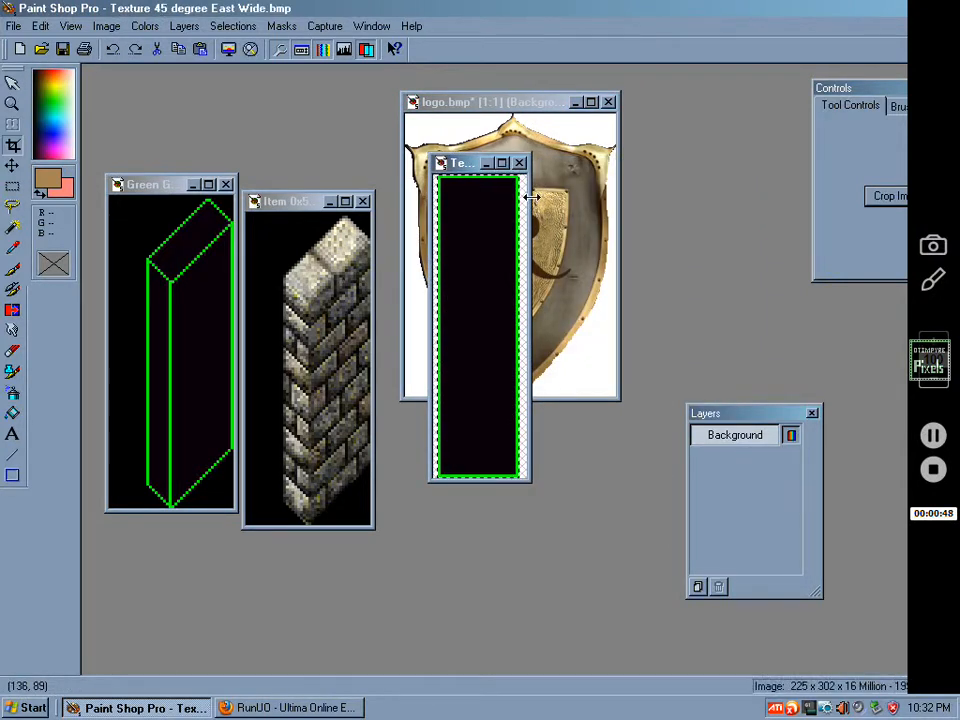
pyautogui.moveTo(531, 197); pyautogui.dragTo(666, 242)
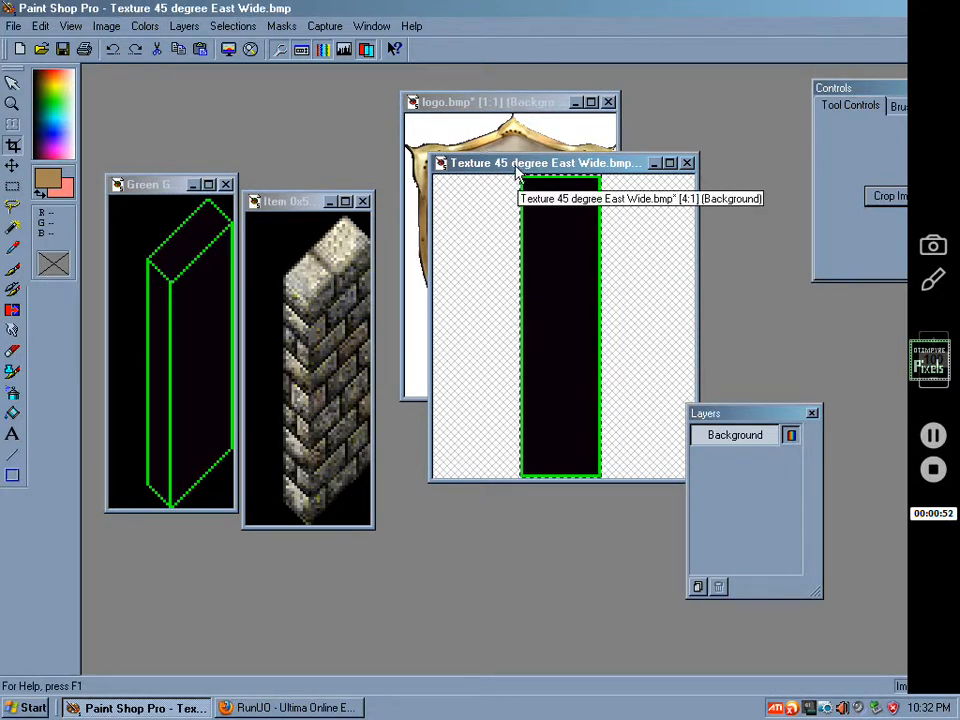
pyautogui.moveTo(476, 168); pyautogui.dragTo(580, 112)
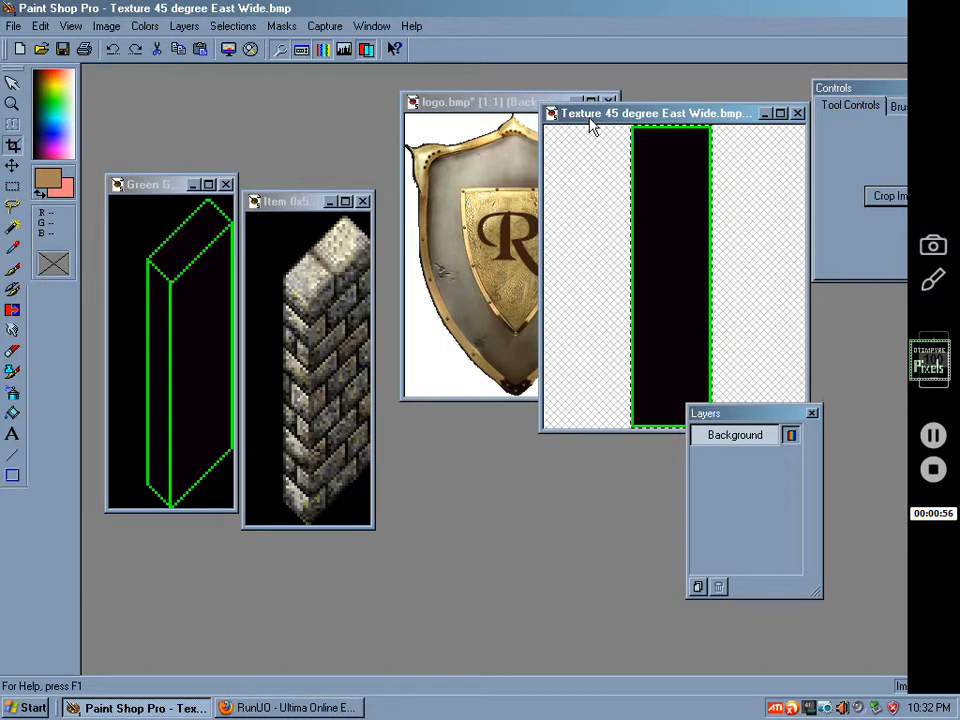
pyautogui.press('-')
# Move the Green Grid Wall East.bmp window higher in the workspace and widen it beyond the image edges.
pyautogui.click(154, 186)
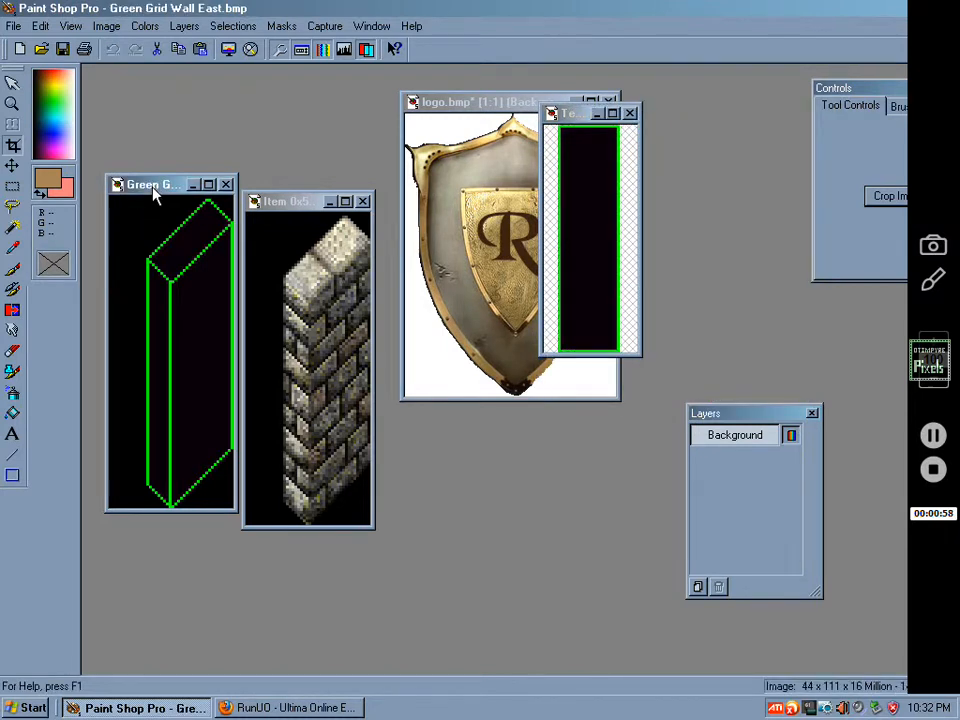
pyautogui.moveTo(153, 192); pyautogui.dragTo(179, 115)
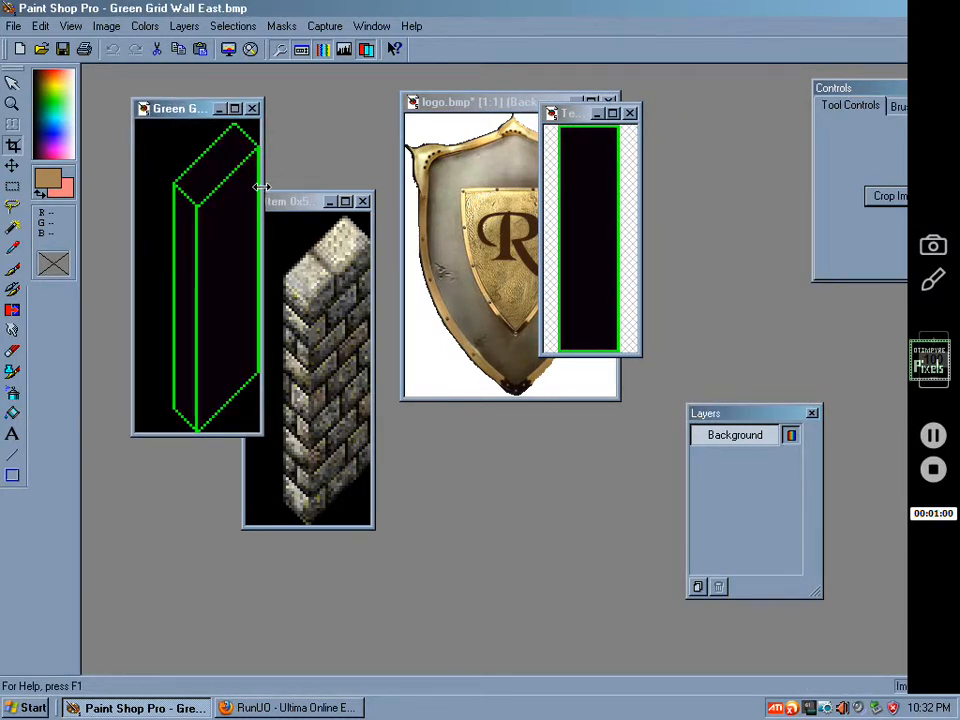
pyautogui.moveTo(261, 186); pyautogui.dragTo(297, 256)
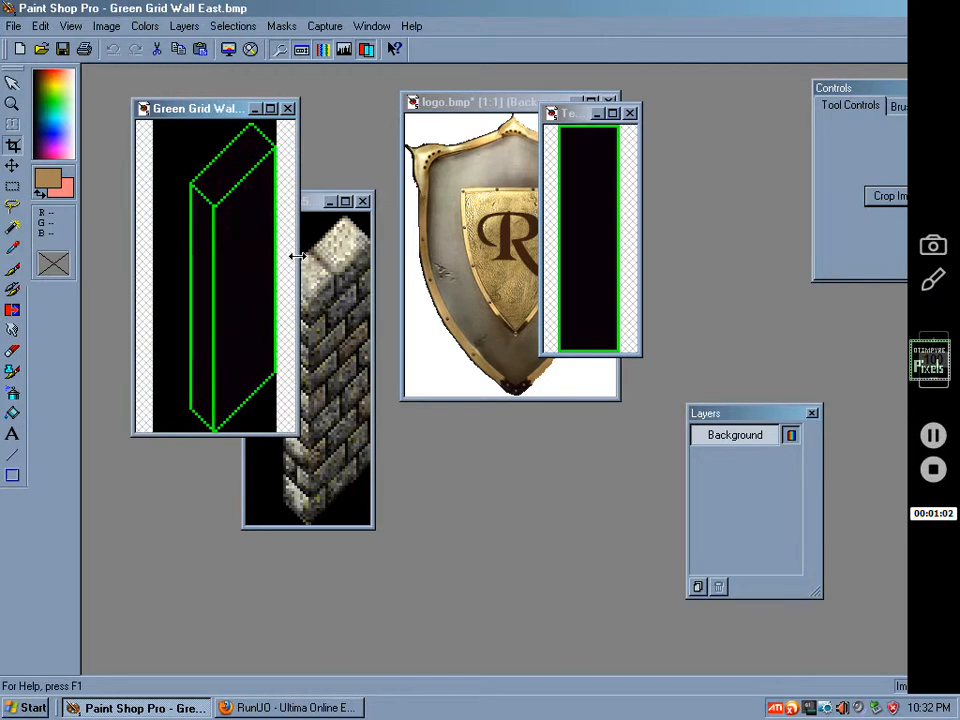
pyautogui.moveTo(204, 112); pyautogui.dragTo(178, 107)
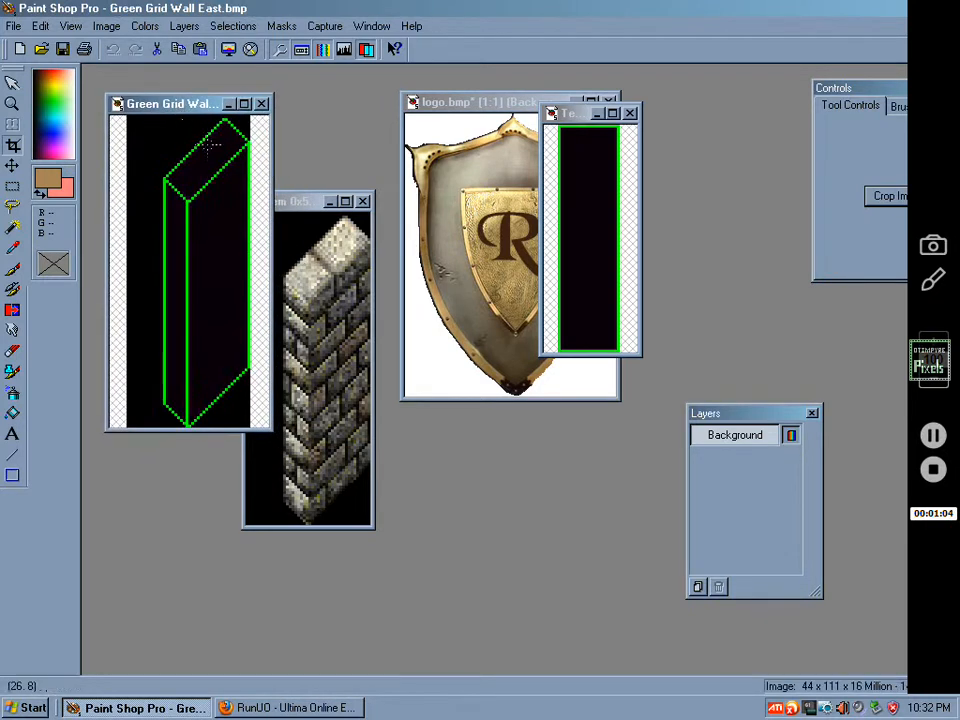
# Move the Item 0x57.bmp window up beside the green grid wall and fit it to its image.
pyautogui.click(313, 211)
pyautogui.moveTo(304, 216); pyautogui.dragTo(327, 138)
pyautogui.hotkey('ctrl', 'w')
pyautogui.click(335, 178)
# Bring the logo.bmp window to the front and move it down between the stone wall and texture images.
pyautogui.click(443, 120)
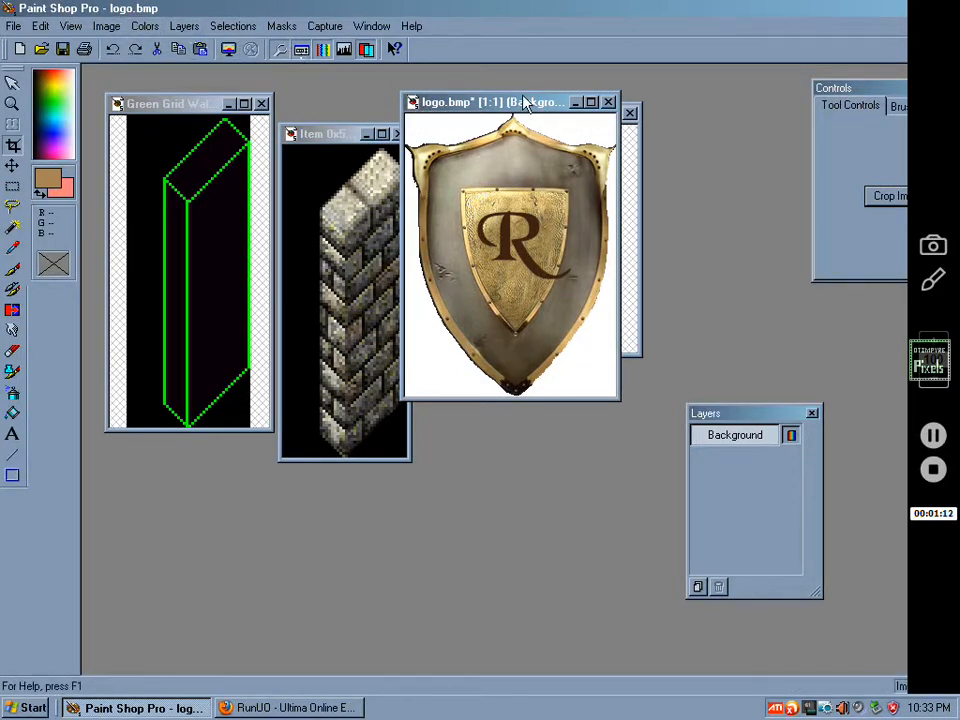
pyautogui.moveTo(525, 103); pyautogui.dragTo(377, 154)
pyautogui.moveTo(316, 170); pyautogui.dragTo(416, 195)
# Paste the green-bordered texture template as a floating selection onto the shield's upper-left area in logo.bmp.
pyautogui.click(578, 150)
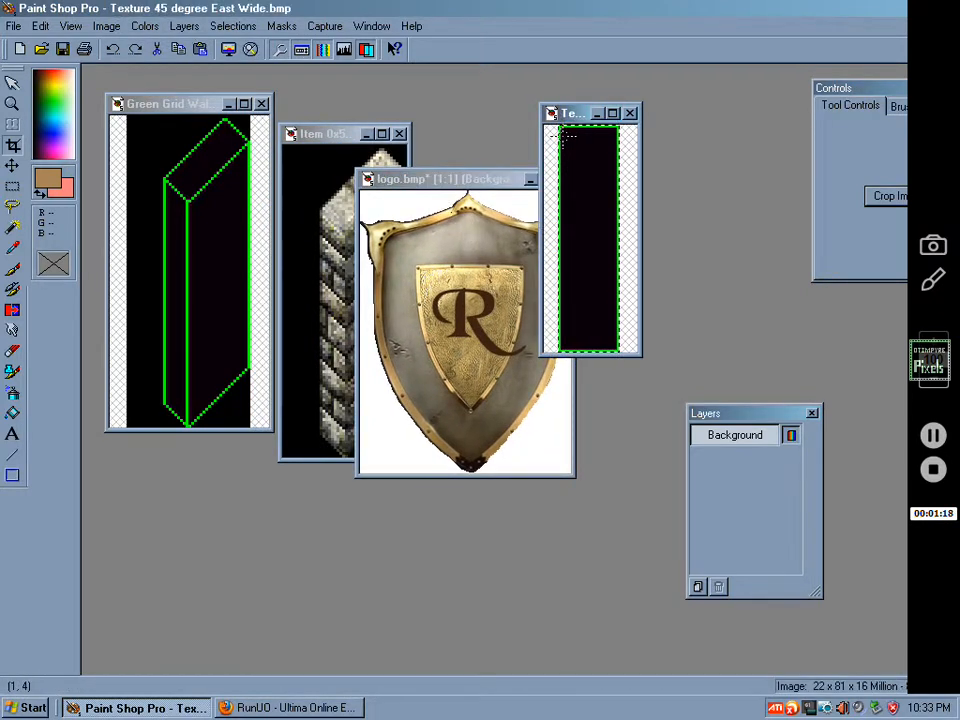
pyautogui.click(484, 186)
pyautogui.hotkey('ctrl', 'e')
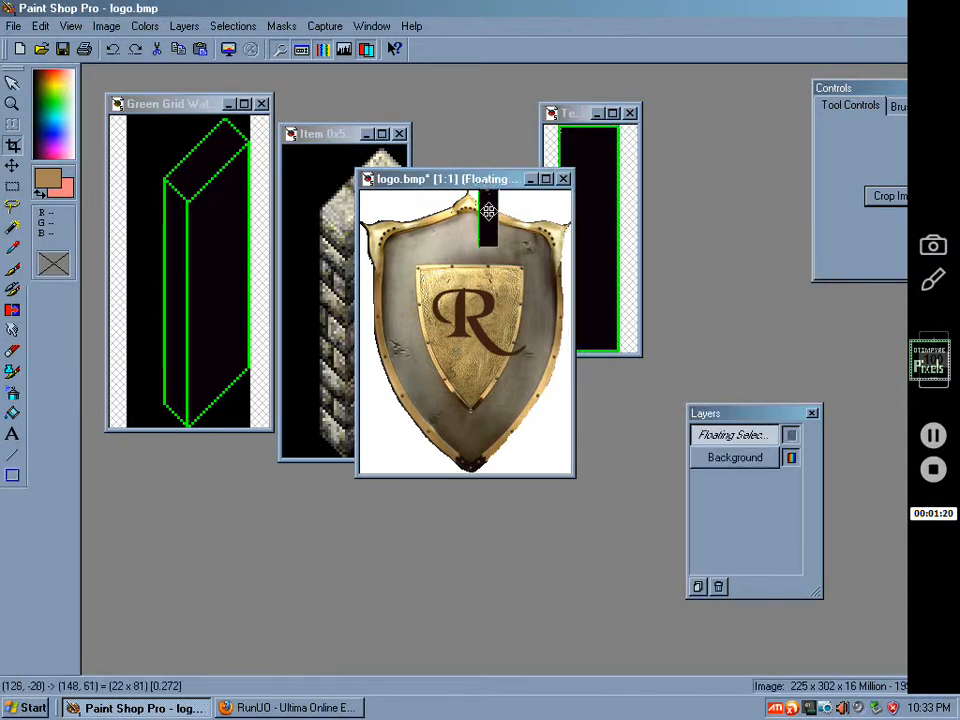
pyautogui.click(401, 258)
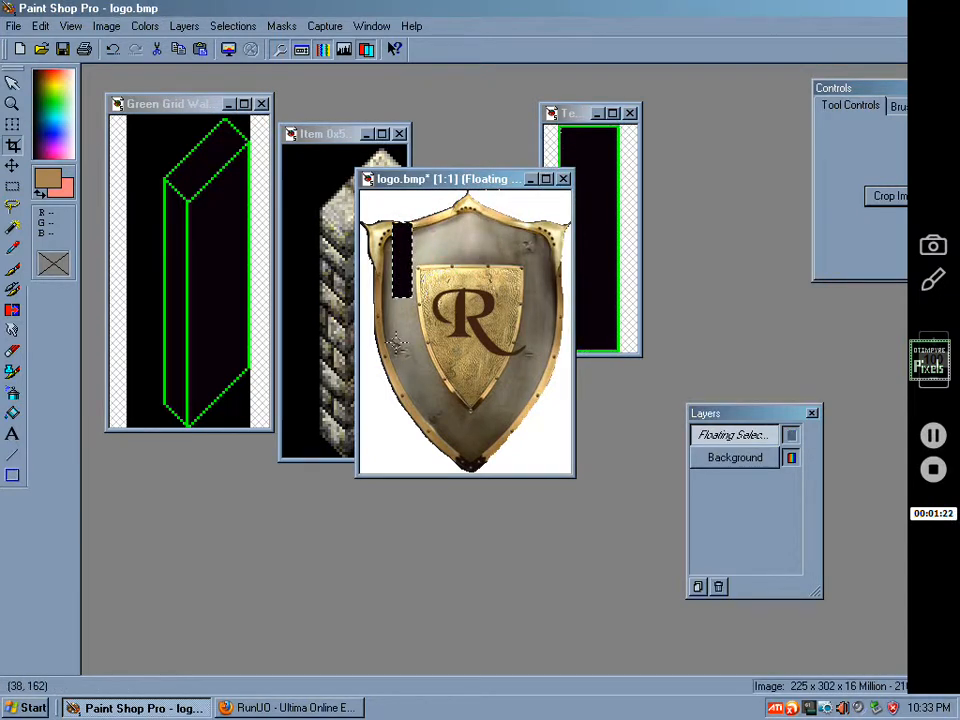
# Undo the pasted texture template in logo.bmp.
pyautogui.click(225, 26)
pyautogui.moveTo(157, 33)
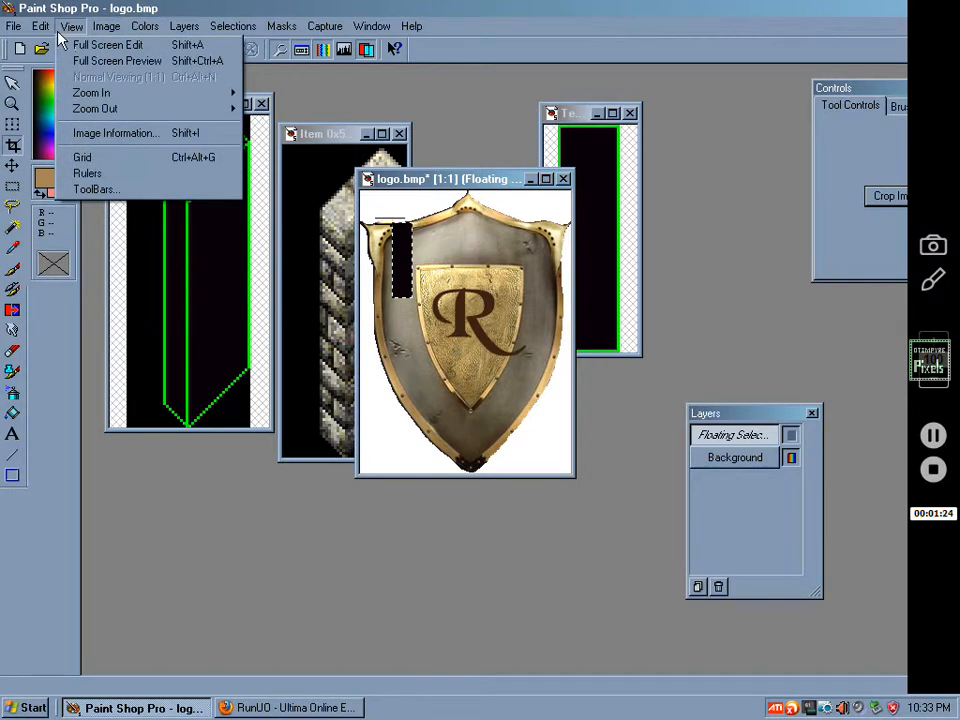
pyautogui.click(43, 45)
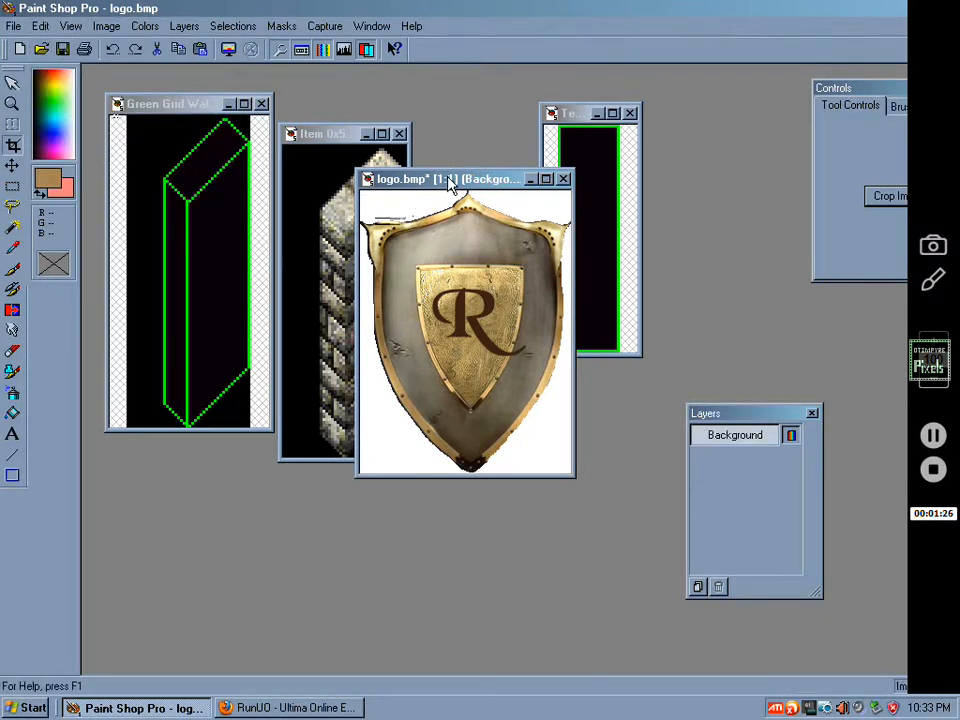
# Try placing copies of the texture template side by side from the logo's top-left corner, and undo all the pastes.
pyautogui.moveTo(449, 180); pyautogui.dragTo(408, 130)
pyautogui.hotkey('ctrl', 'e')
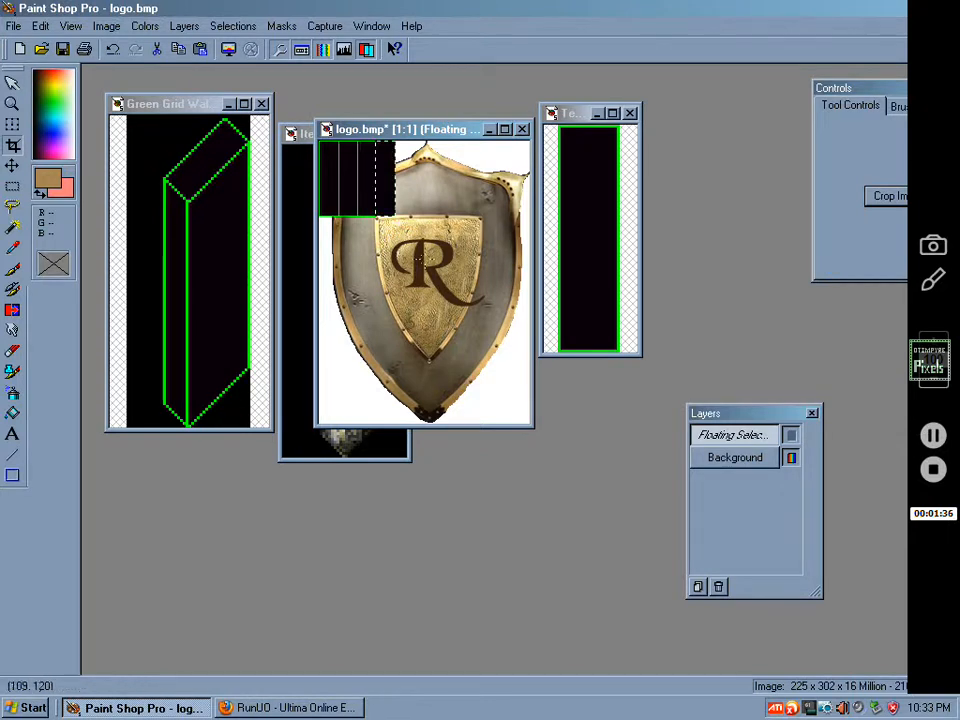
pyautogui.click(41, 26)
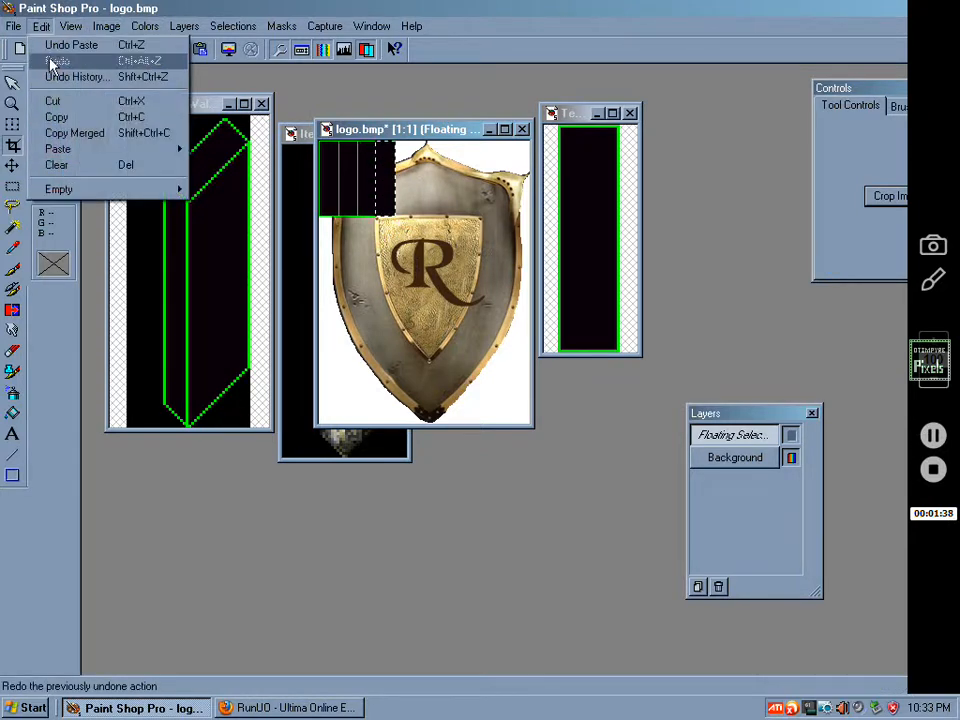
pyautogui.click(46, 44)
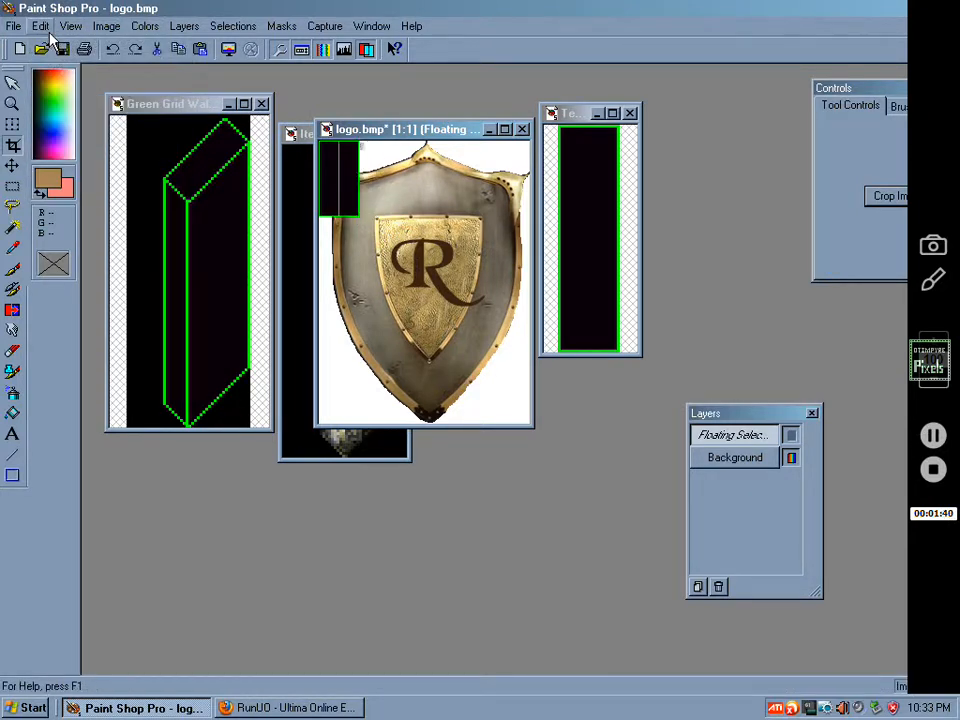
pyautogui.hotkey('ctrl', 'z')
pyautogui.hotkey('ctrl', 'z')
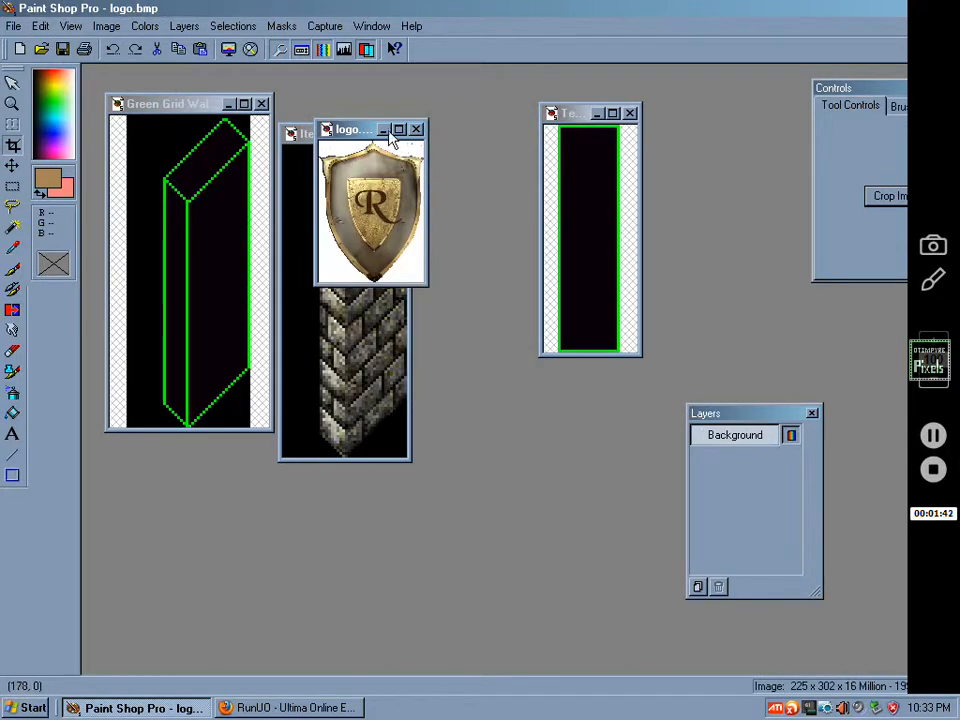
# Place the reduced logo.bmp window between the stone wall and texture windows.
pyautogui.moveTo(362, 131); pyautogui.dragTo(462, 128)
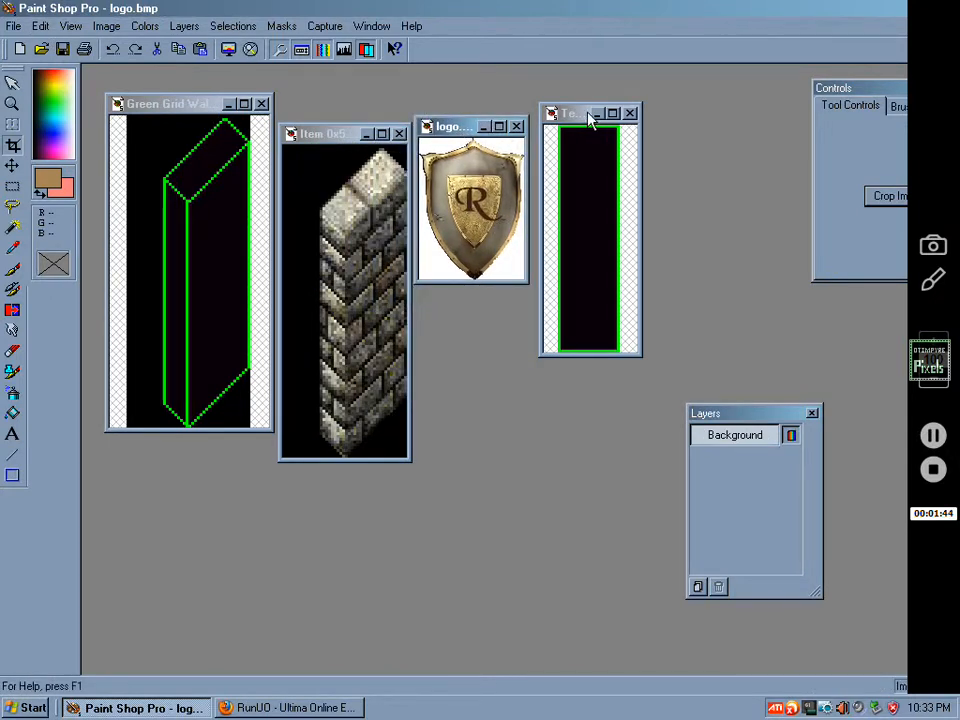
# Check the current canvas width and height of Texture 45 degree East Wide.bmp, leaving the canvas size dialog without changes.
pyautogui.click(560, 125)
pyautogui.click(107, 26)
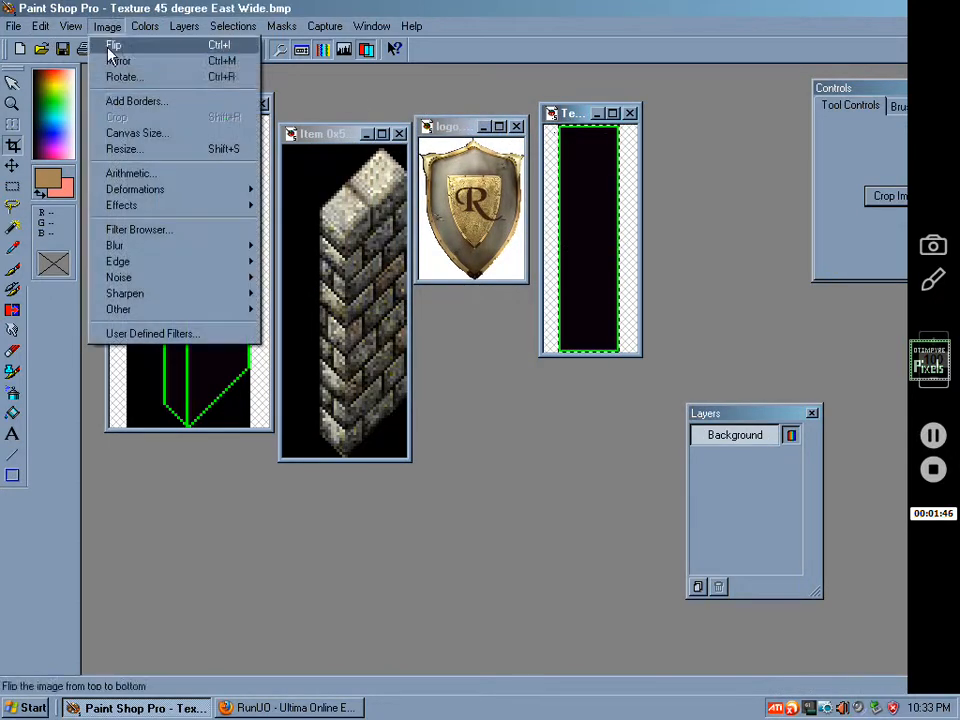
pyautogui.click(152, 134)
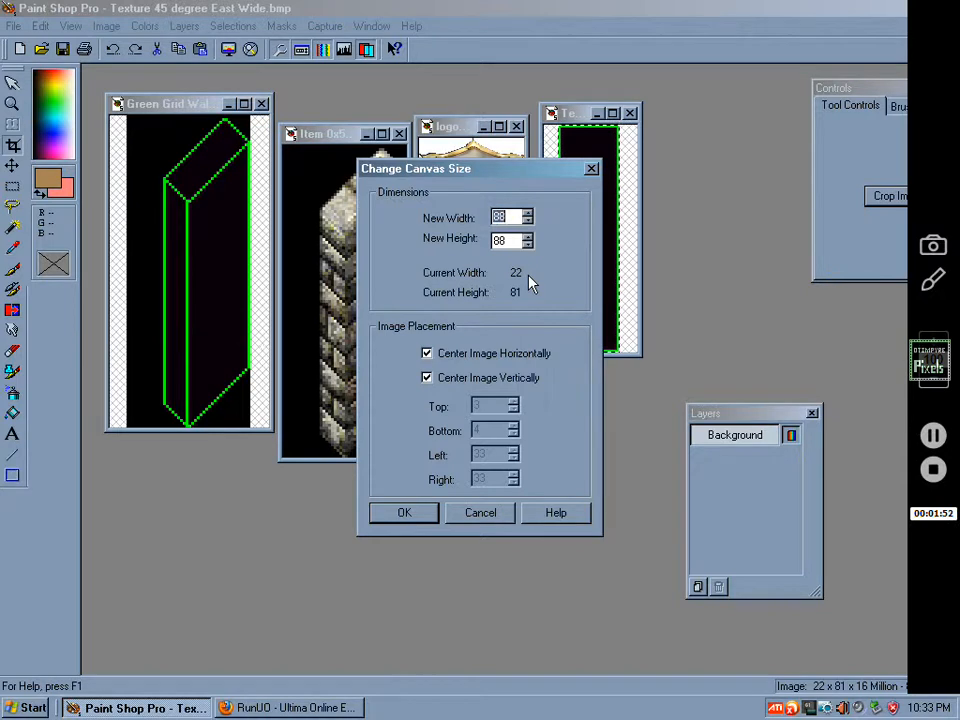
pyautogui.click(488, 514)
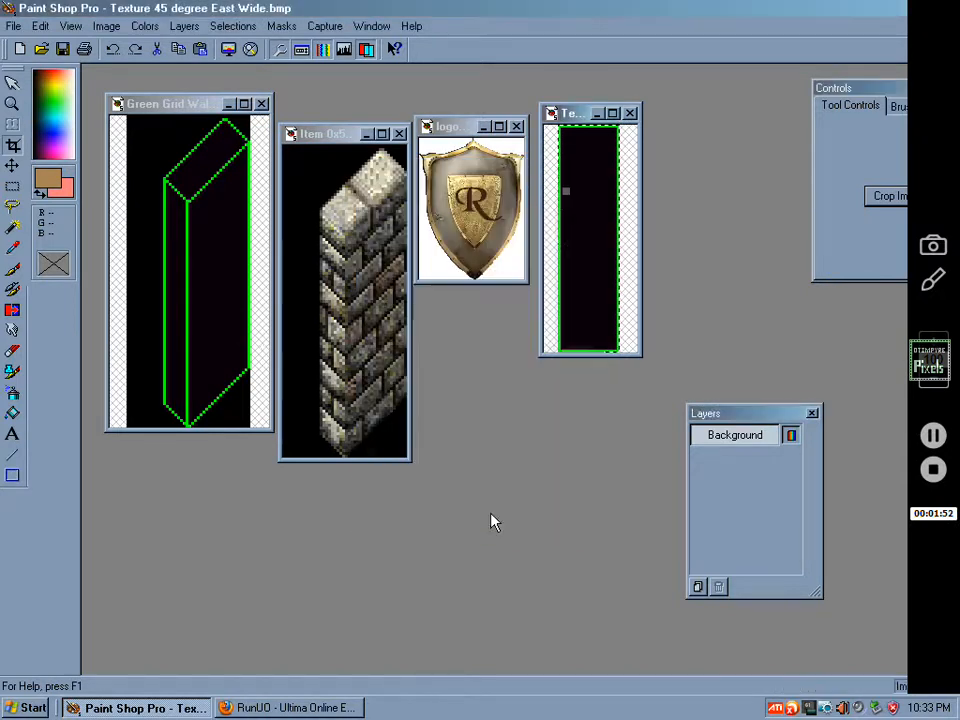
# Move the Item 0x57.bmp window up beside the green grid wall and show the shield logo at reduced zoom.
pyautogui.click(445, 126)
pyautogui.scroll(2, 450, 145)
pyautogui.scroll(-1, 451, 146)
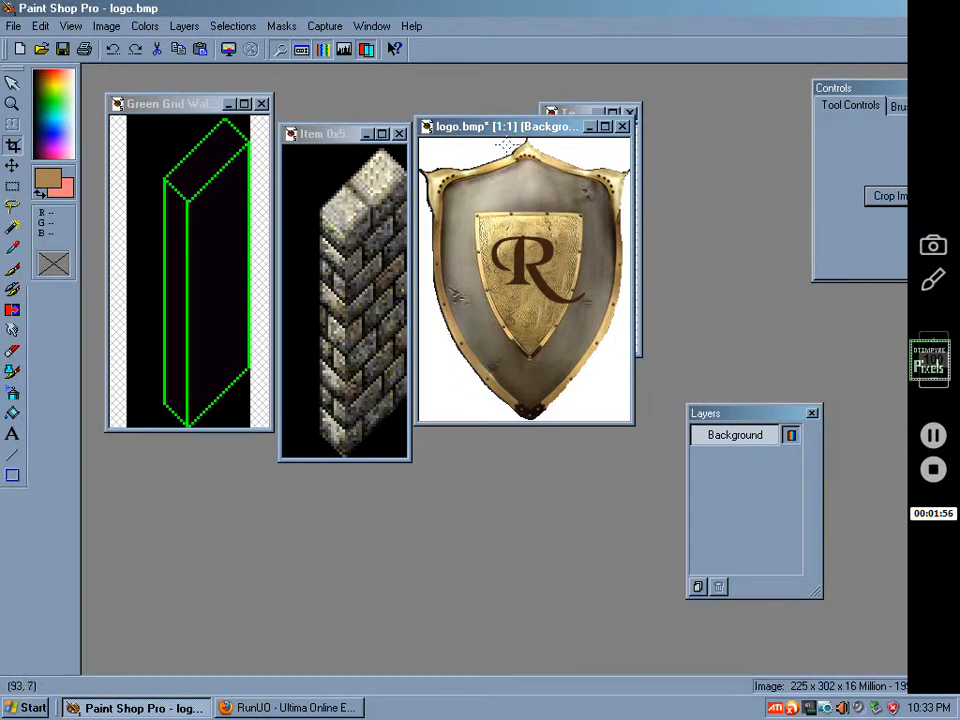
pyautogui.click(317, 135)
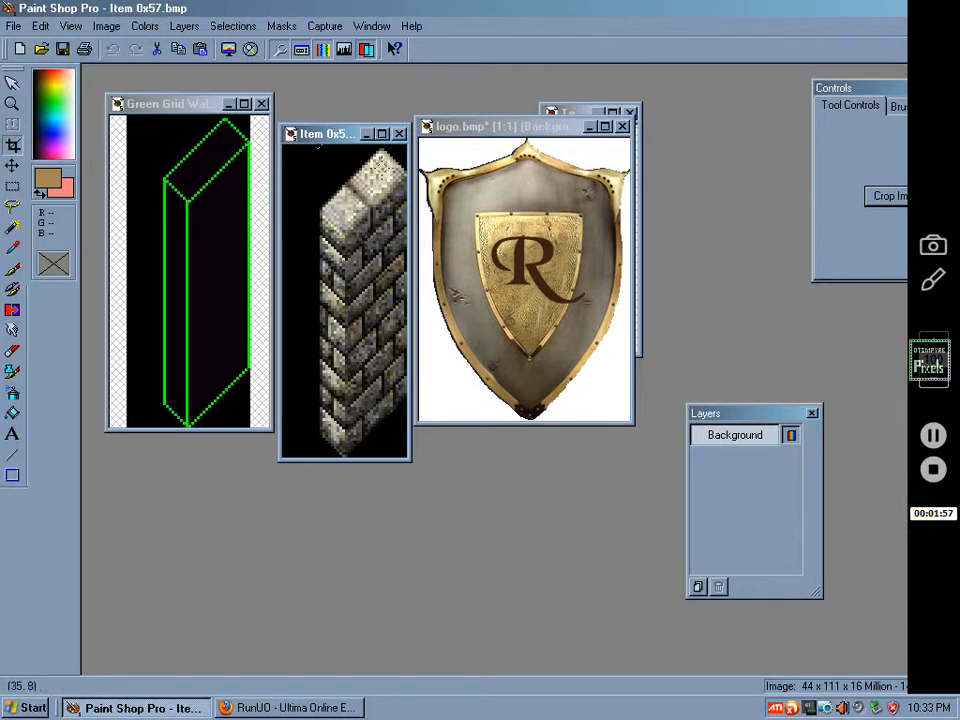
pyautogui.moveTo(336, 135); pyautogui.dragTo(336, 92)
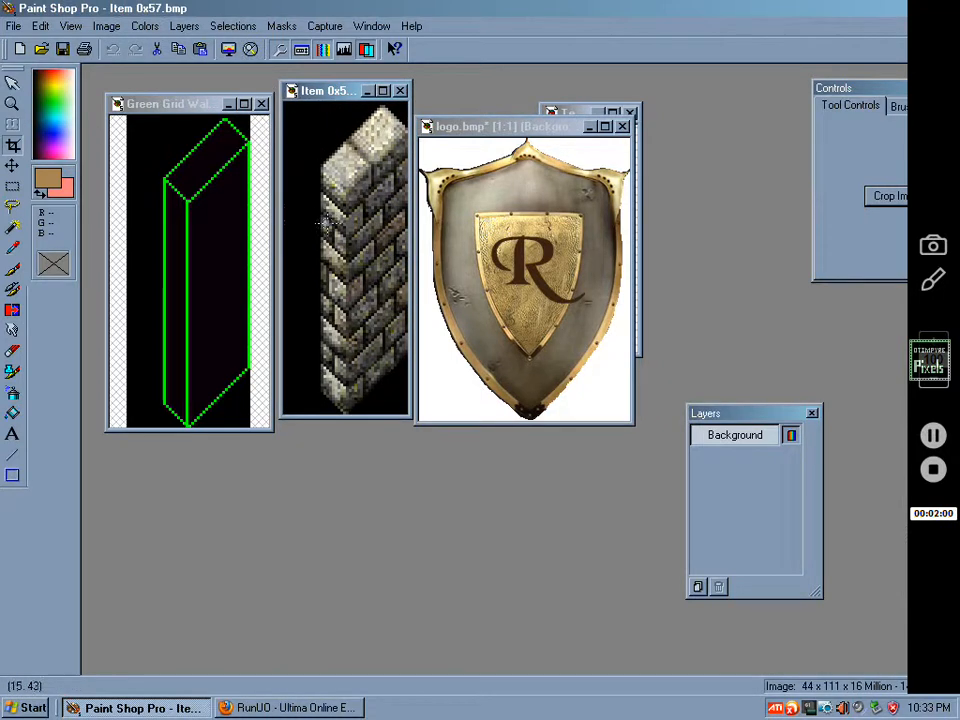
pyautogui.click(505, 130)
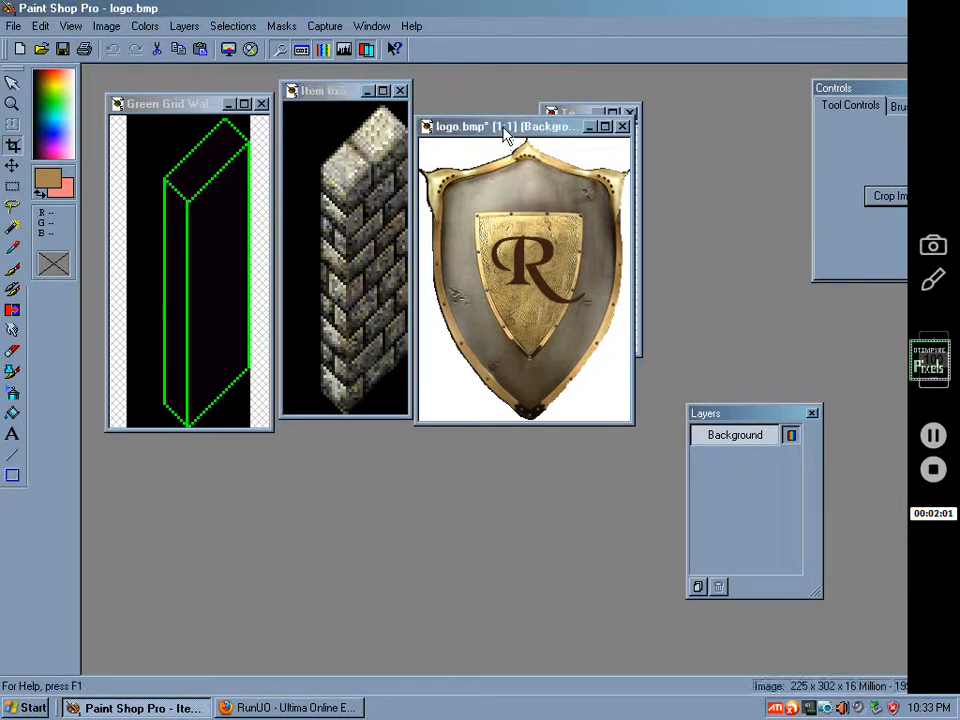
pyautogui.rightClick(502, 144)
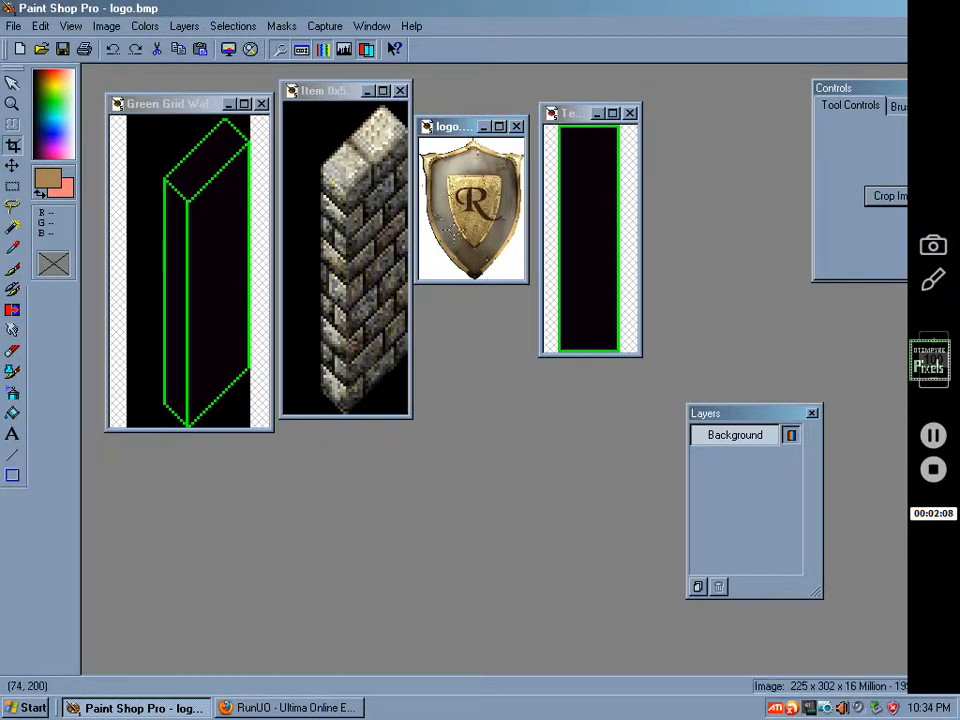
pyautogui.click(466, 245)
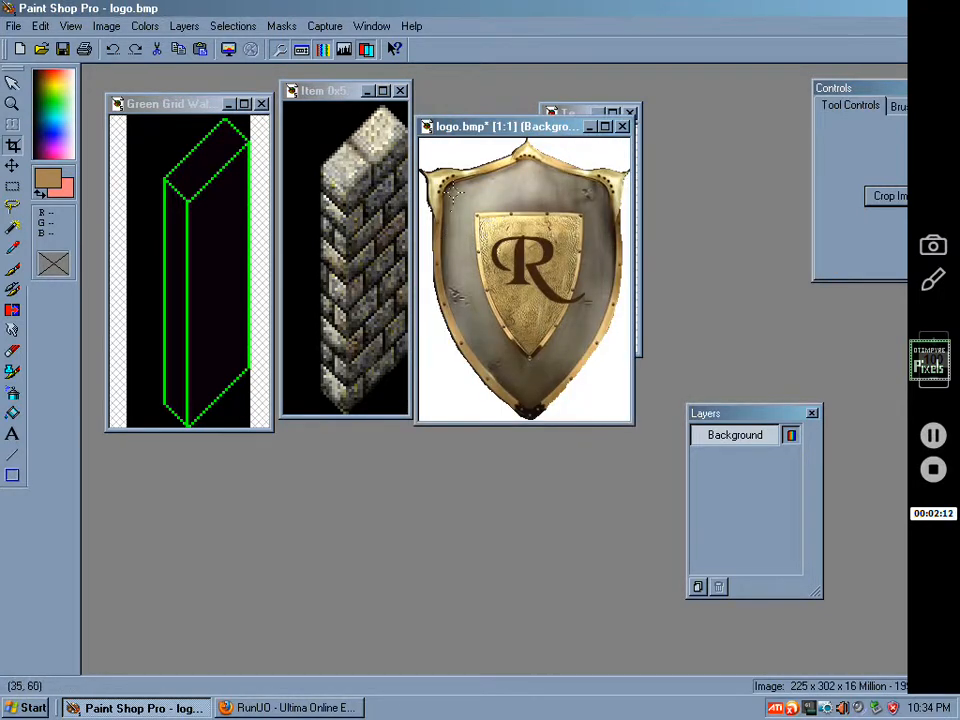
pyautogui.rightClick(468, 195)
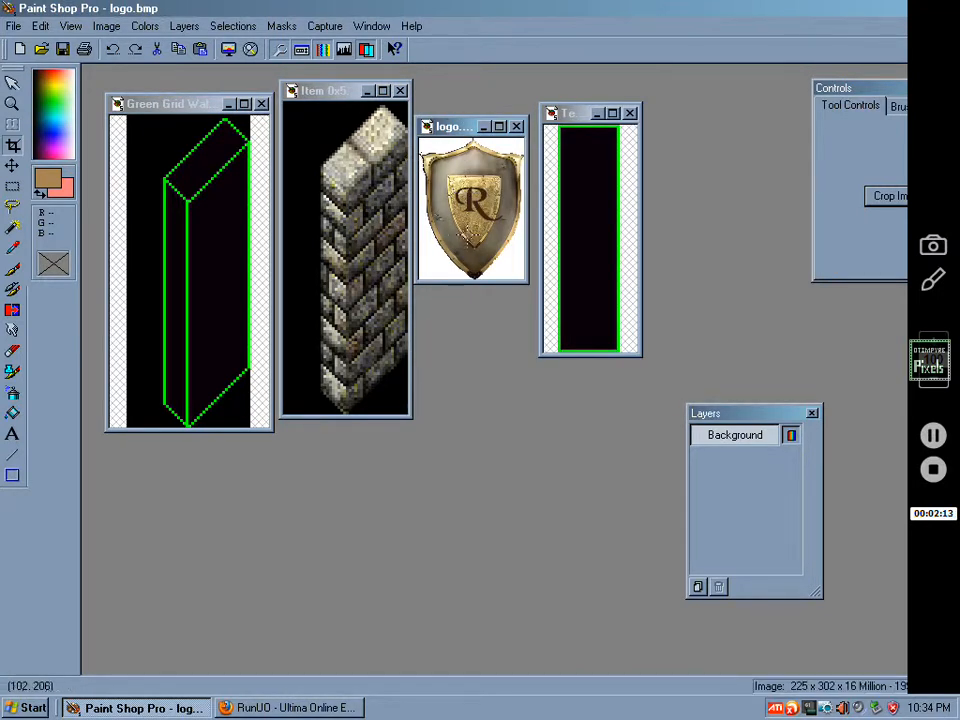
pyautogui.click(424, 232)
pyautogui.rightClick(425, 236)
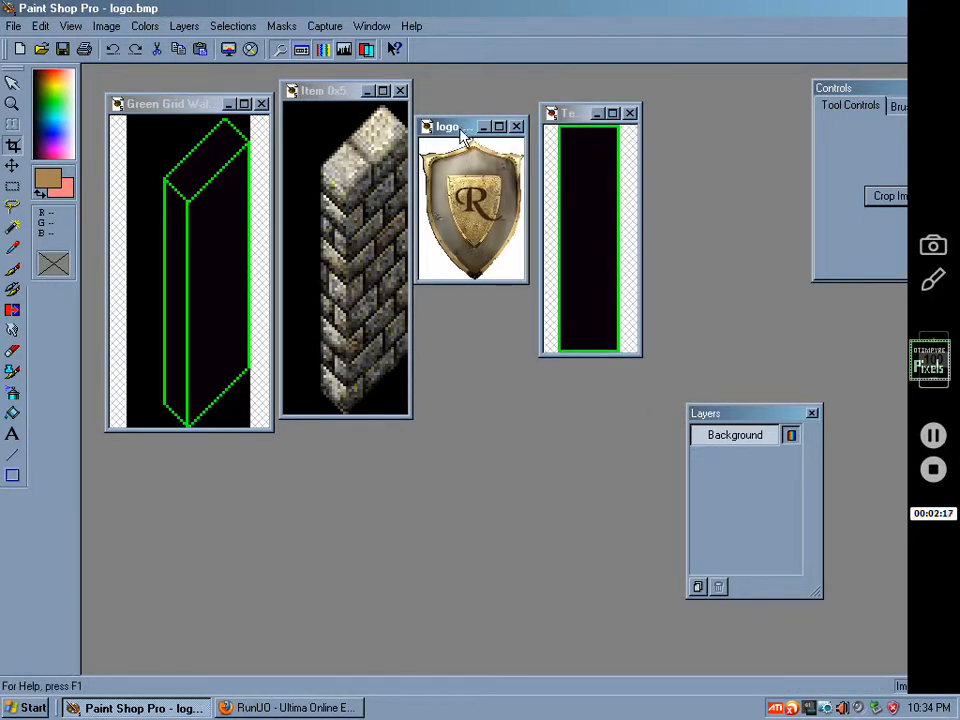
pyautogui.click(432, 145)
pyautogui.rightClick(482, 144)
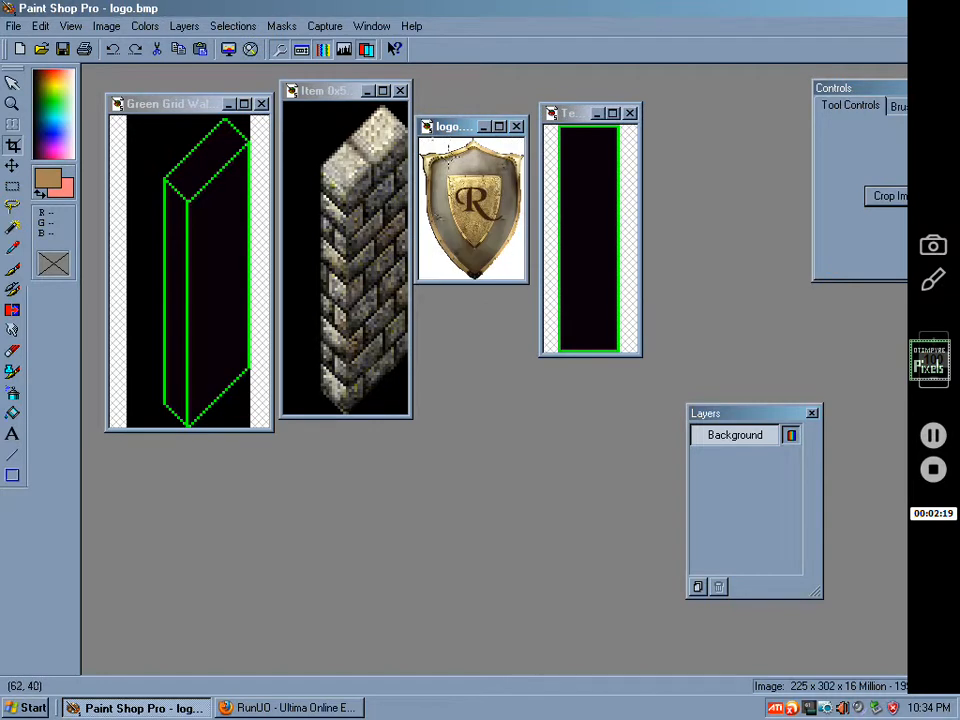
pyautogui.click(473, 189)
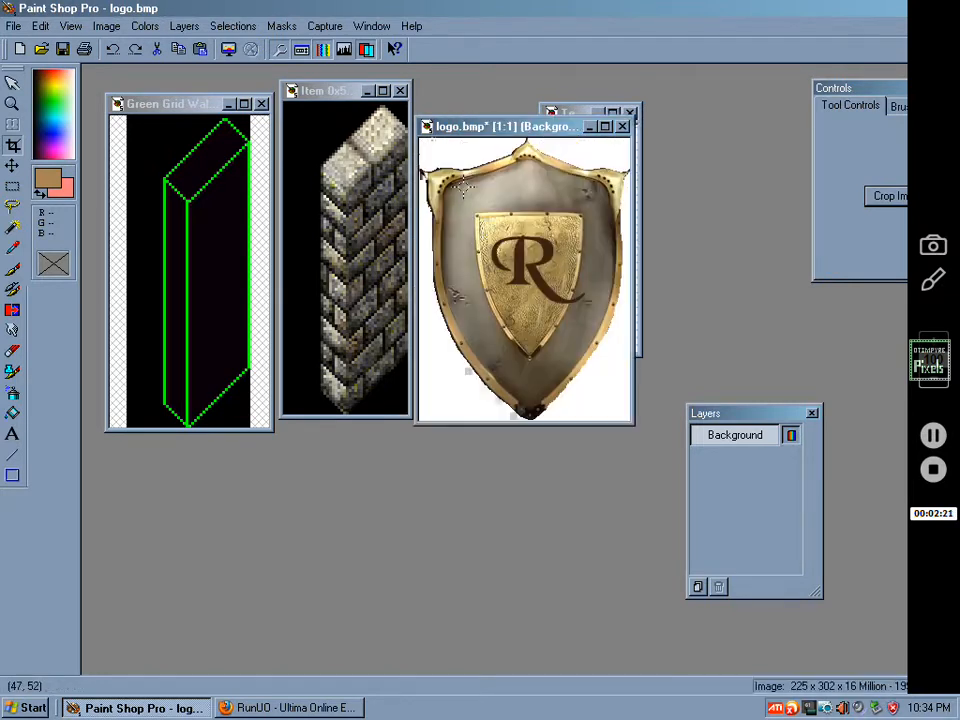
pyautogui.rightClick(440, 182)
# Move the texture template window away from the logo, and resize logo.bmp to 44 x 59 pixels using Pixel resize with the aspect ratio maintained.
pyautogui.click(573, 121)
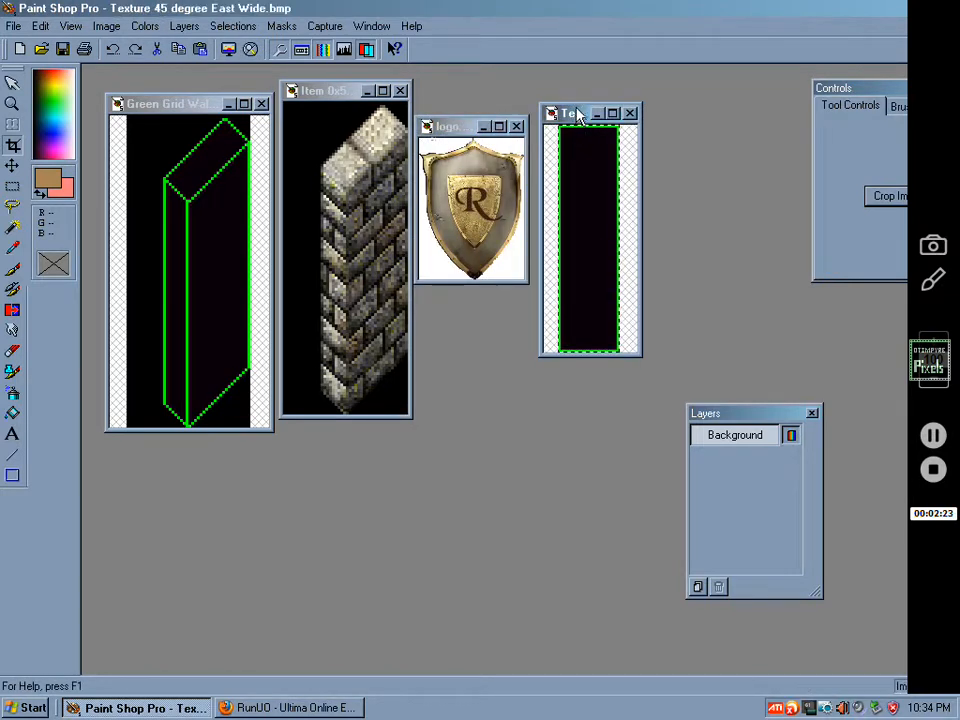
pyautogui.moveTo(574, 111); pyautogui.dragTo(611, 118)
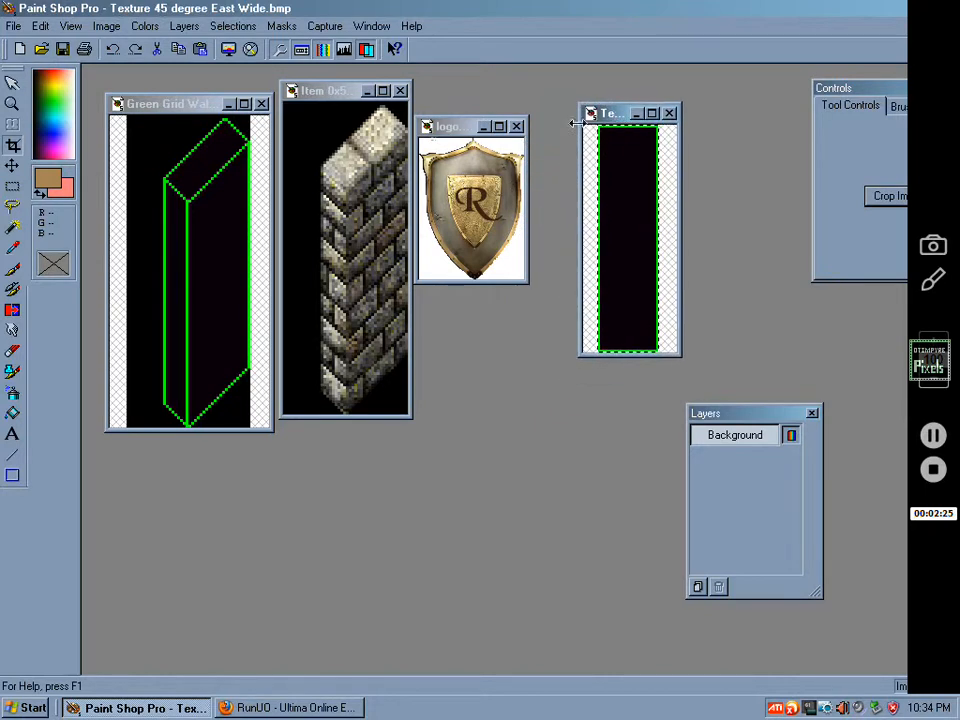
pyautogui.click(468, 150)
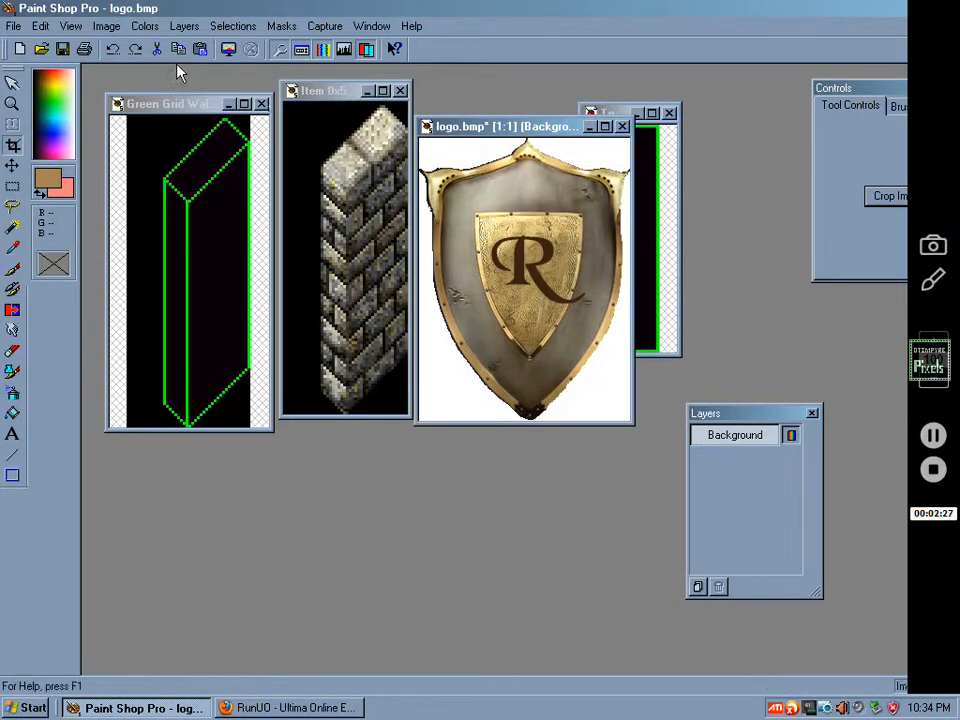
pyautogui.click(104, 27)
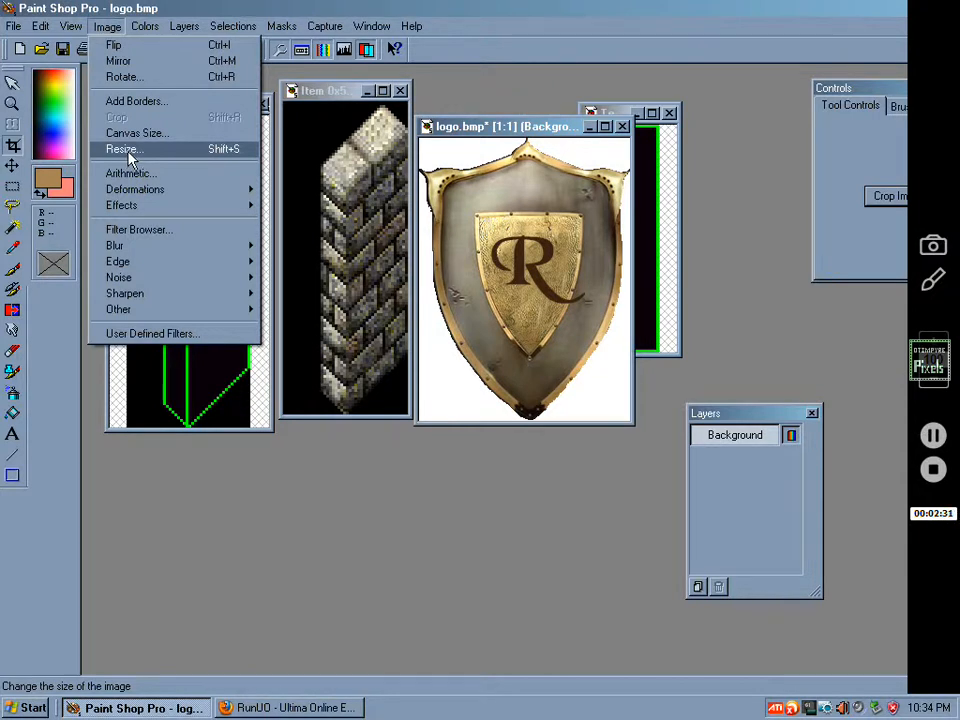
pyautogui.click(124, 149)
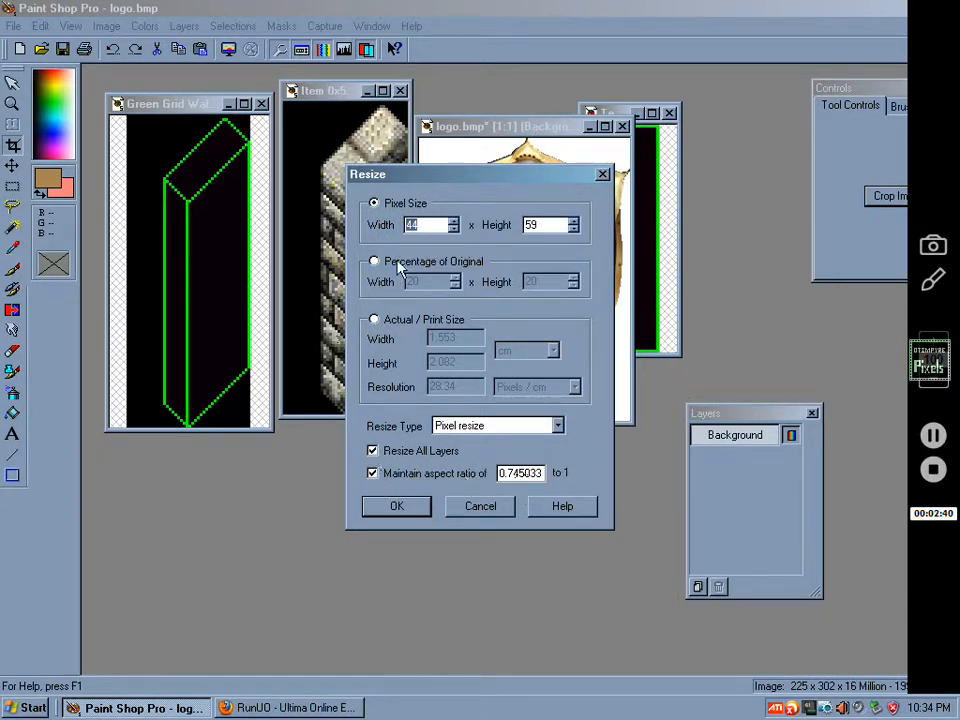
pyautogui.click(420, 508)
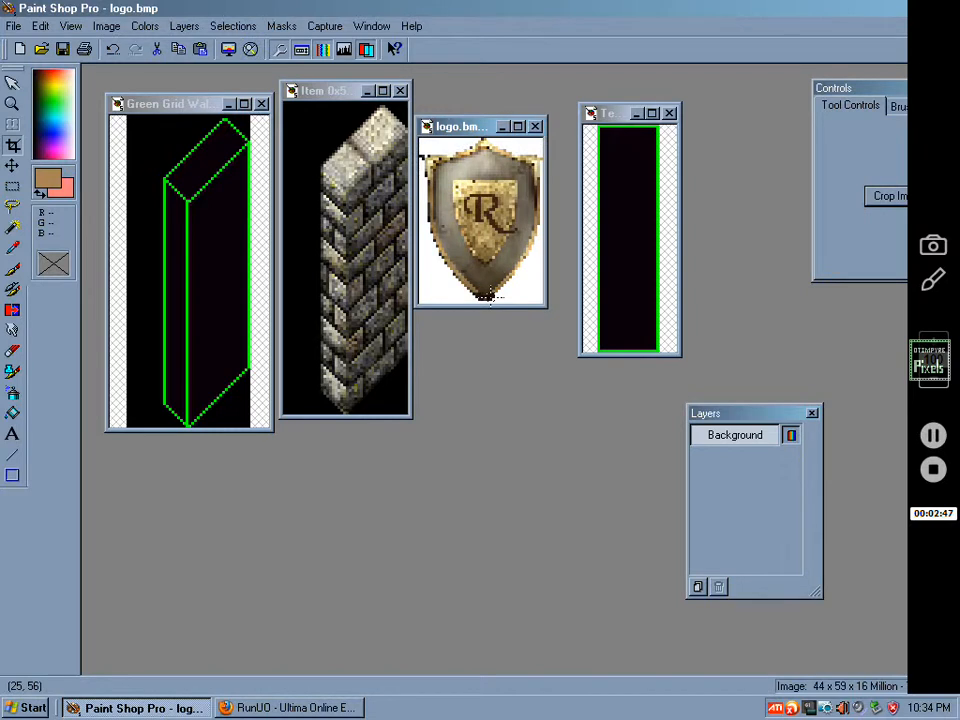
# Sample white from the logo's background and paint over the stray dark pixels outside the shield's upper corner with the paintbrush.
pyautogui.click(489, 298)
pyautogui.click(474, 286)
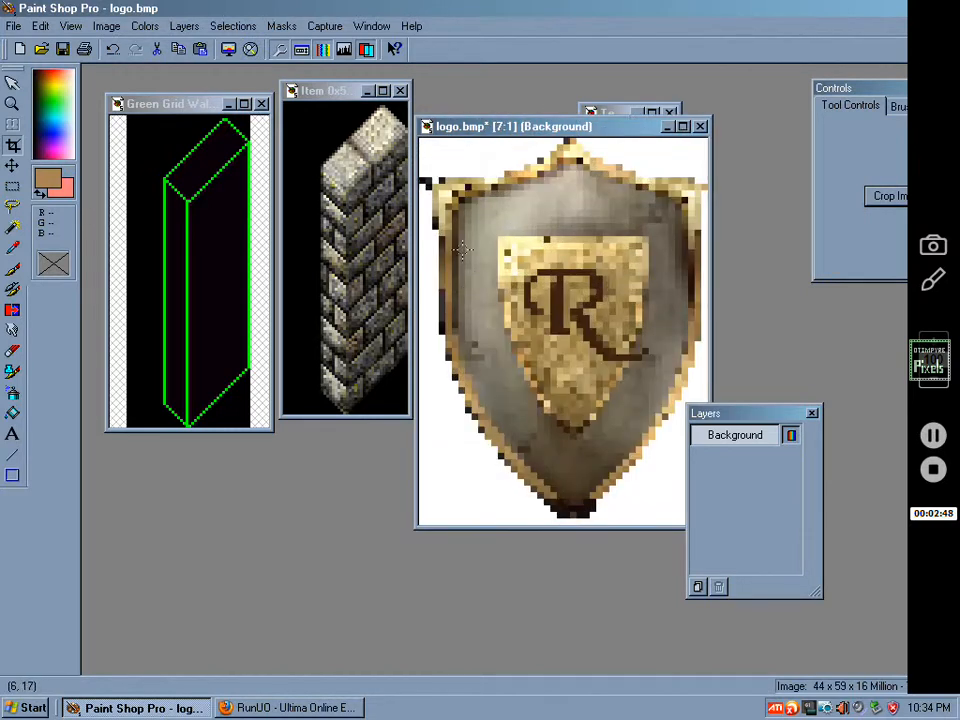
pyautogui.click(13, 250)
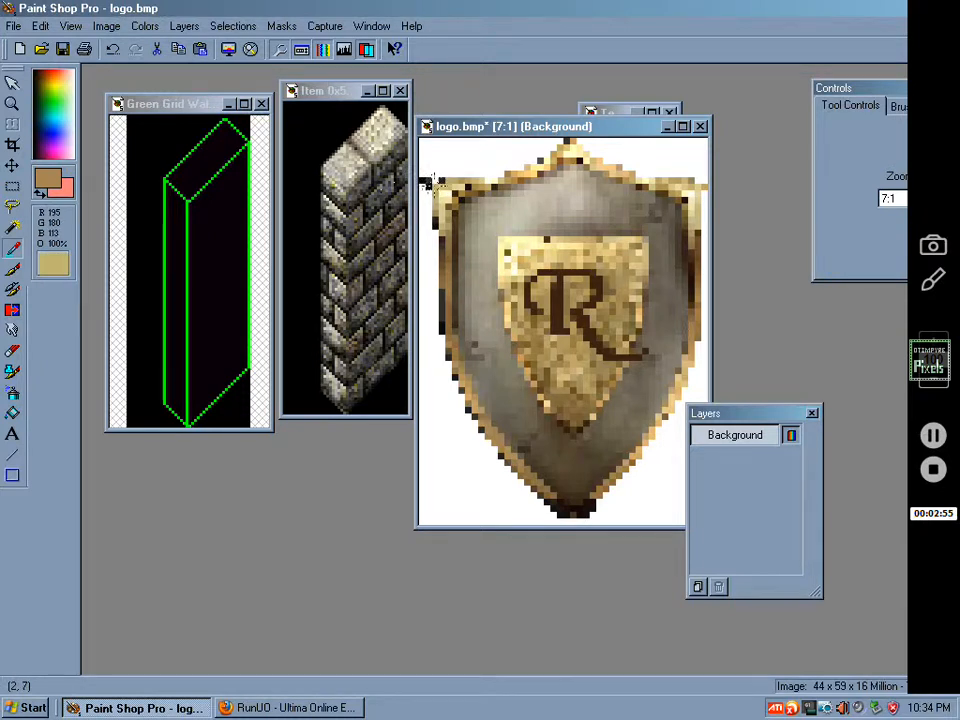
pyautogui.scroll(-1, 432, 196)
pyautogui.scroll(1, 432, 198)
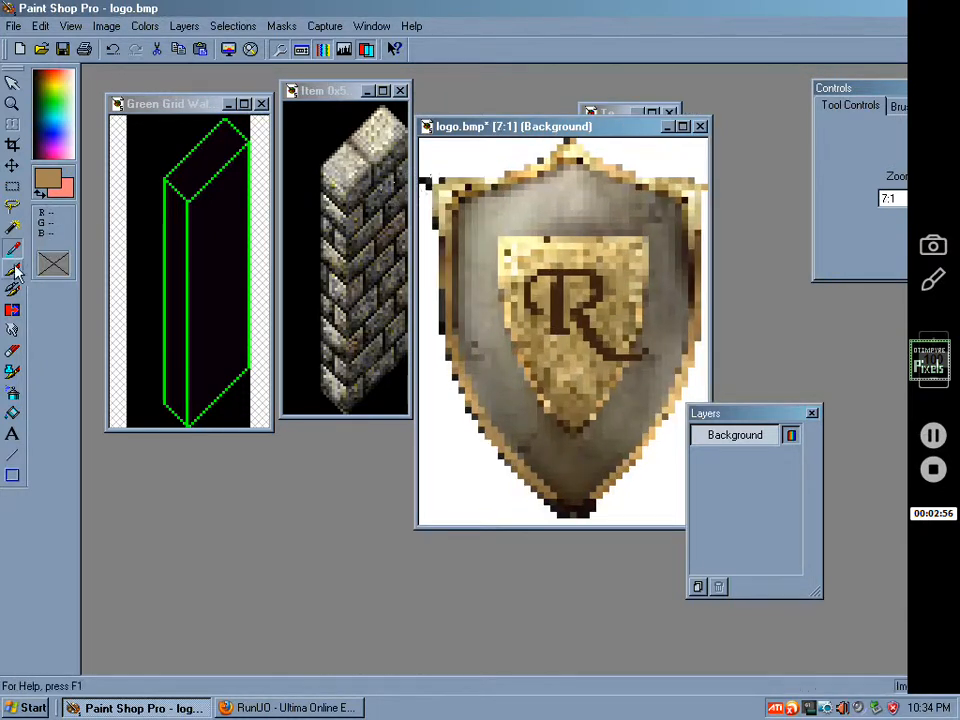
pyautogui.click(13, 251)
pyautogui.click(14, 252)
pyautogui.click(472, 167)
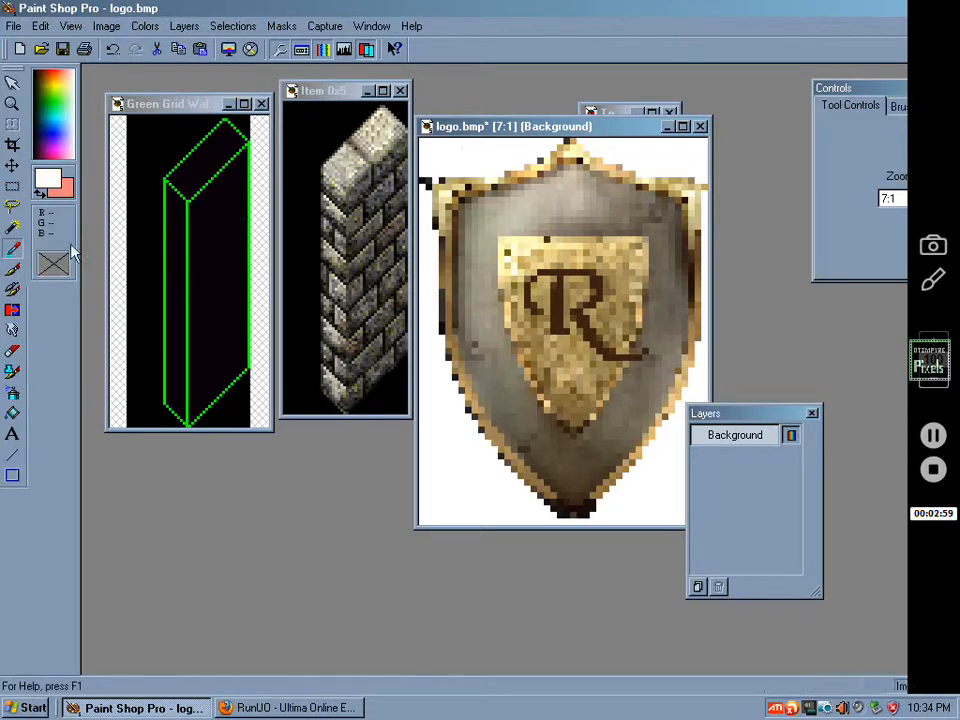
pyautogui.click(13, 273)
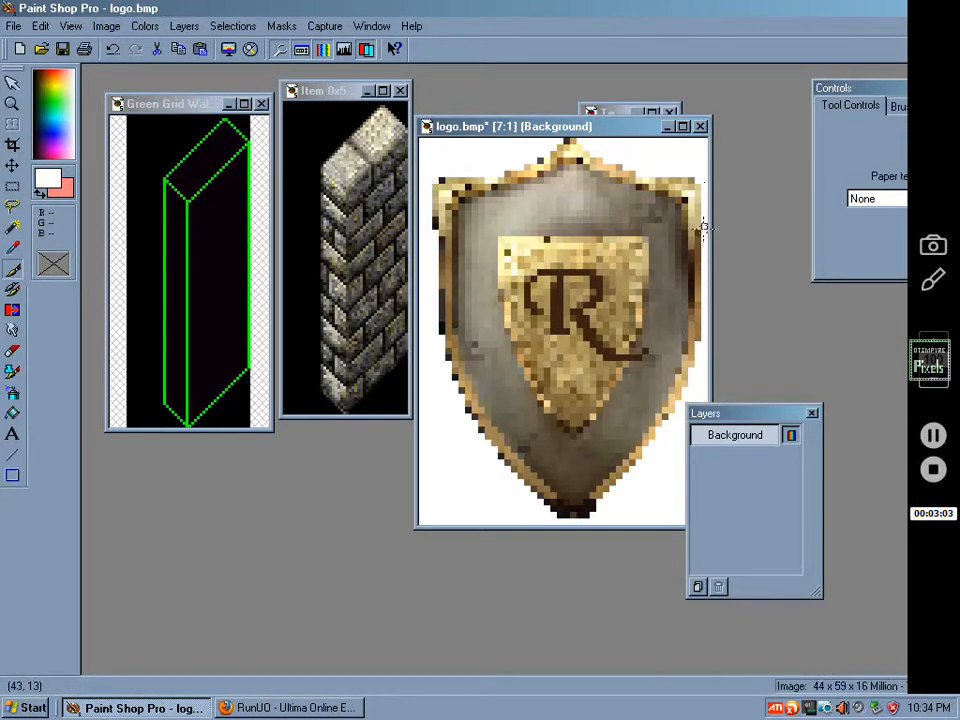
# Sample a tan colour from the shield's top point and retouch pixels along its upper rim with the paintbrush.
pyautogui.click(13, 247)
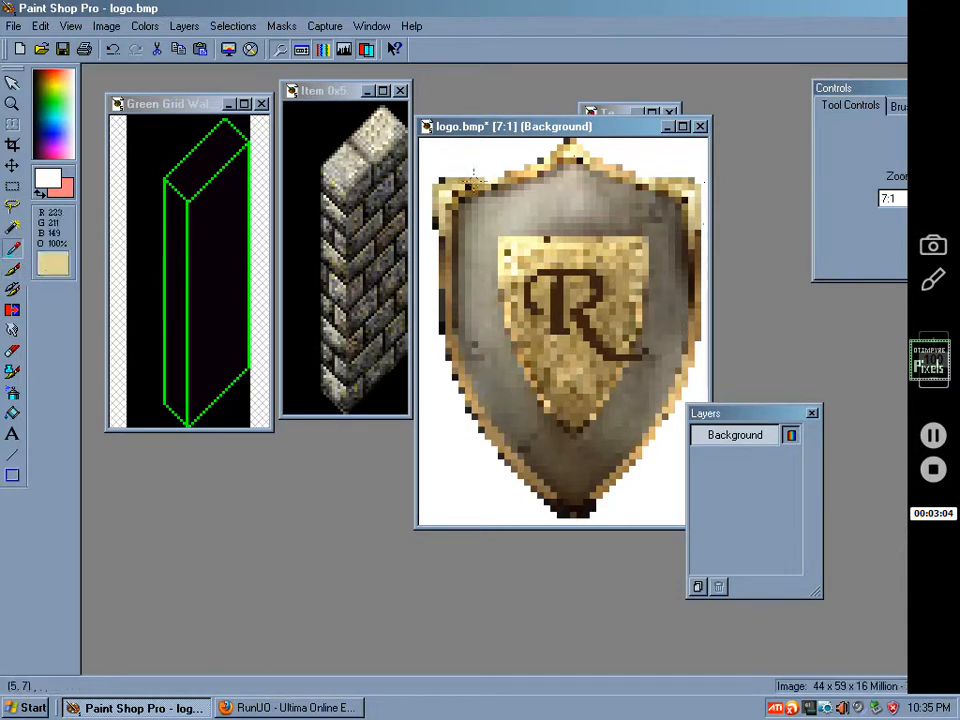
pyautogui.click(573, 148)
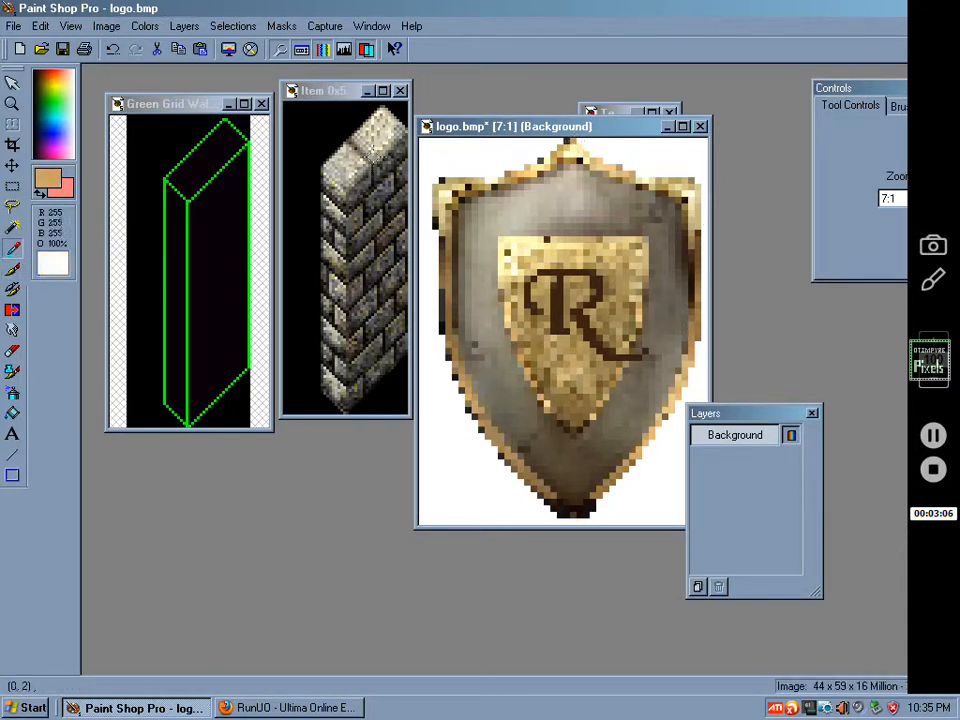
pyautogui.click(13, 268)
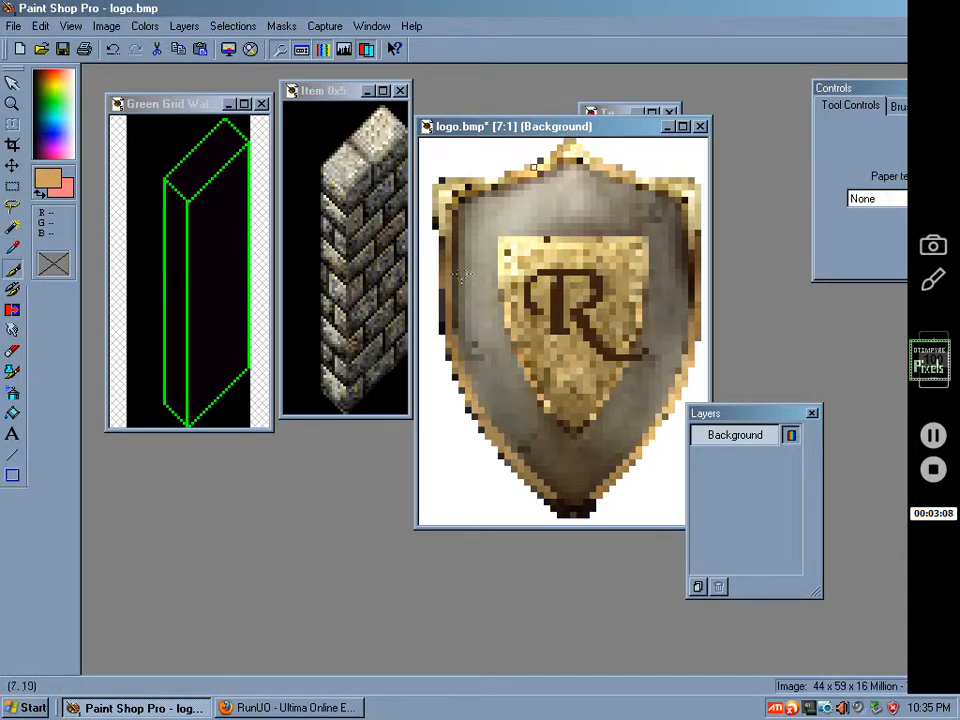
# Sample the near-black colour at the shield's bottom tip and paint extra pixels below it to make the tip pointed.
pyautogui.click(12, 248)
pyautogui.click(562, 513)
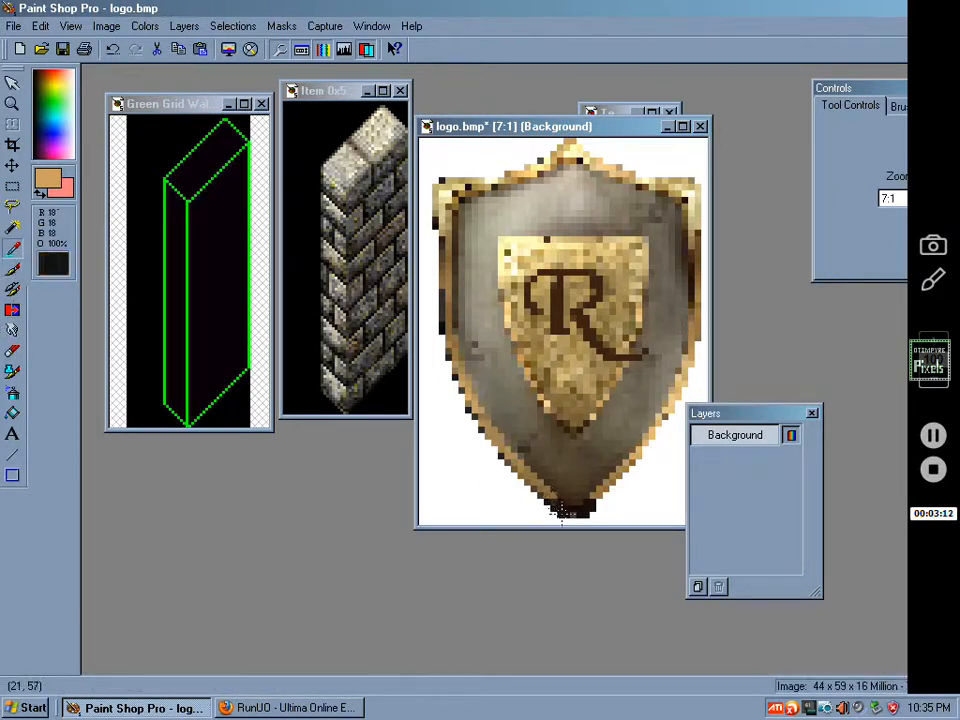
pyautogui.click(12, 268)
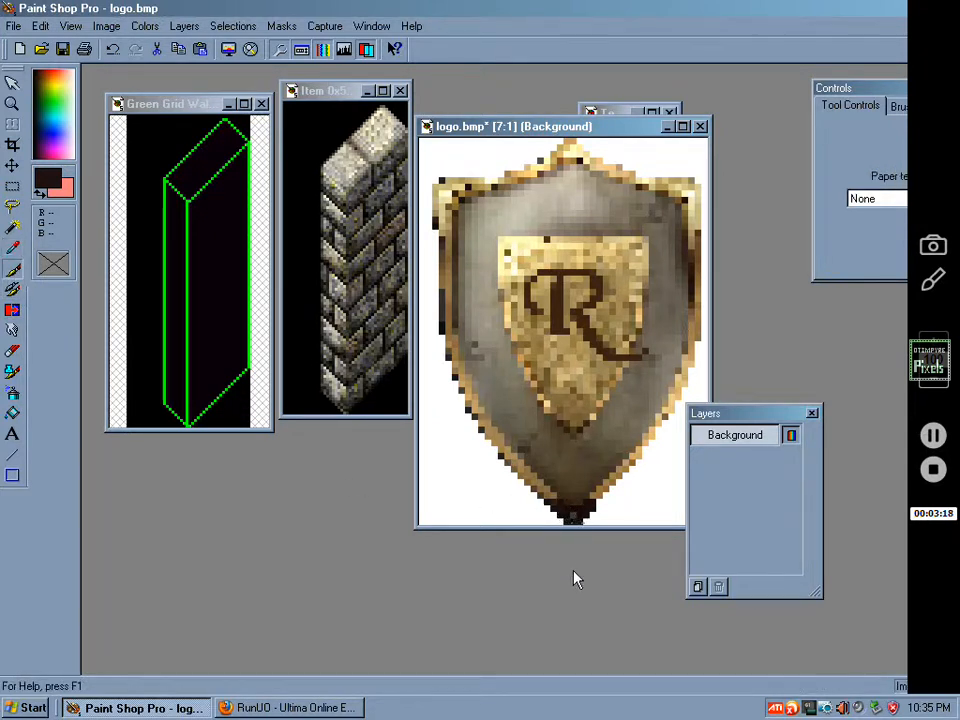
pyautogui.scroll(-4, 521, 528)
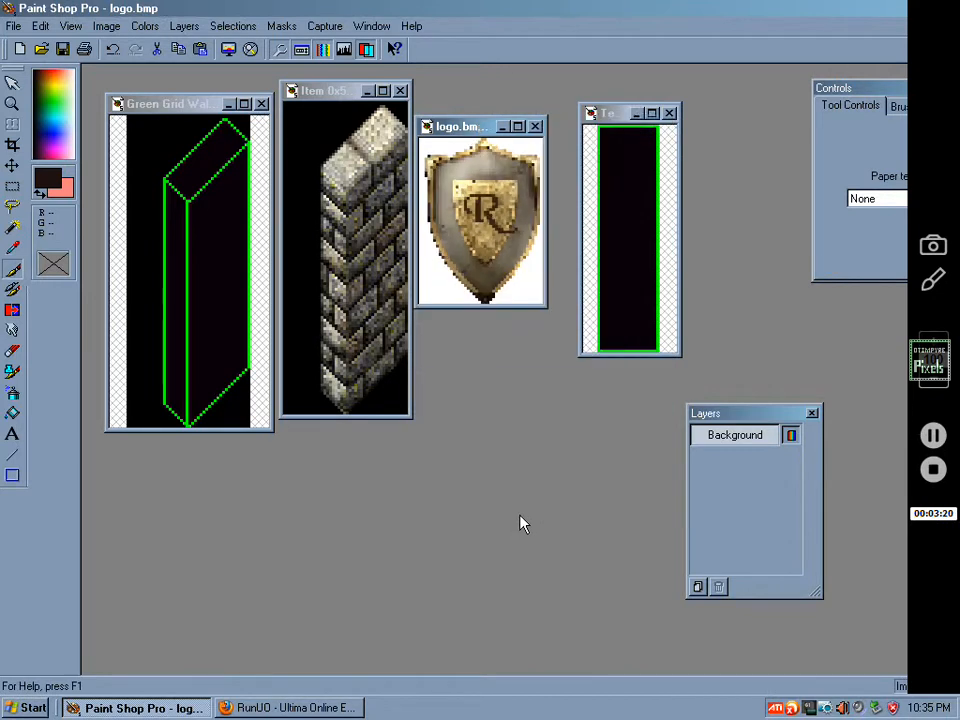
pyautogui.scroll(-1, 521, 521)
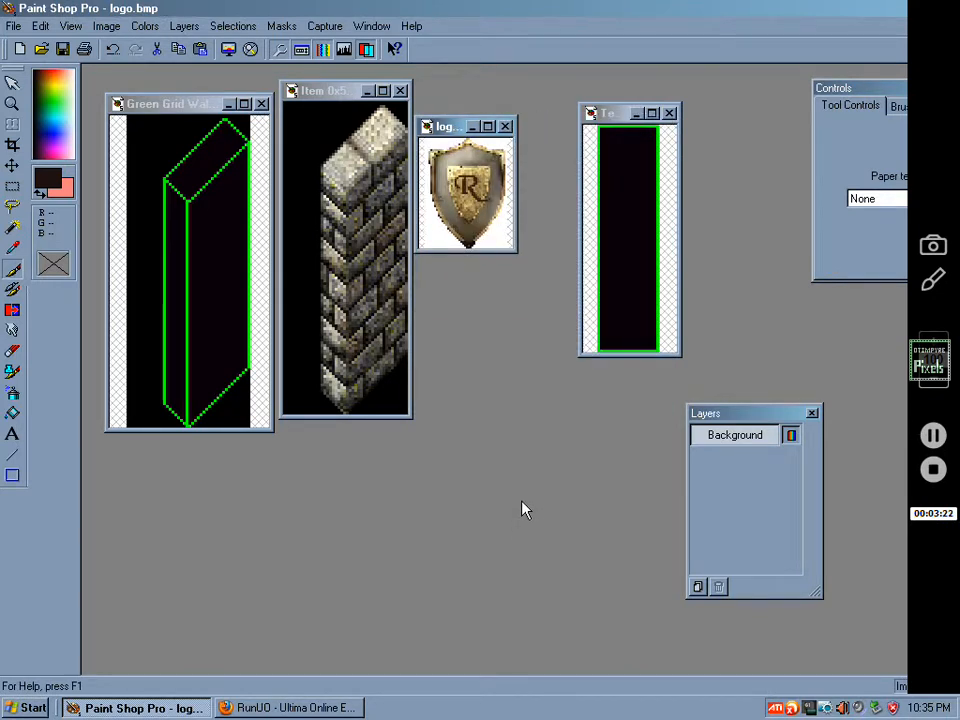
pyautogui.scroll(2, 521, 510)
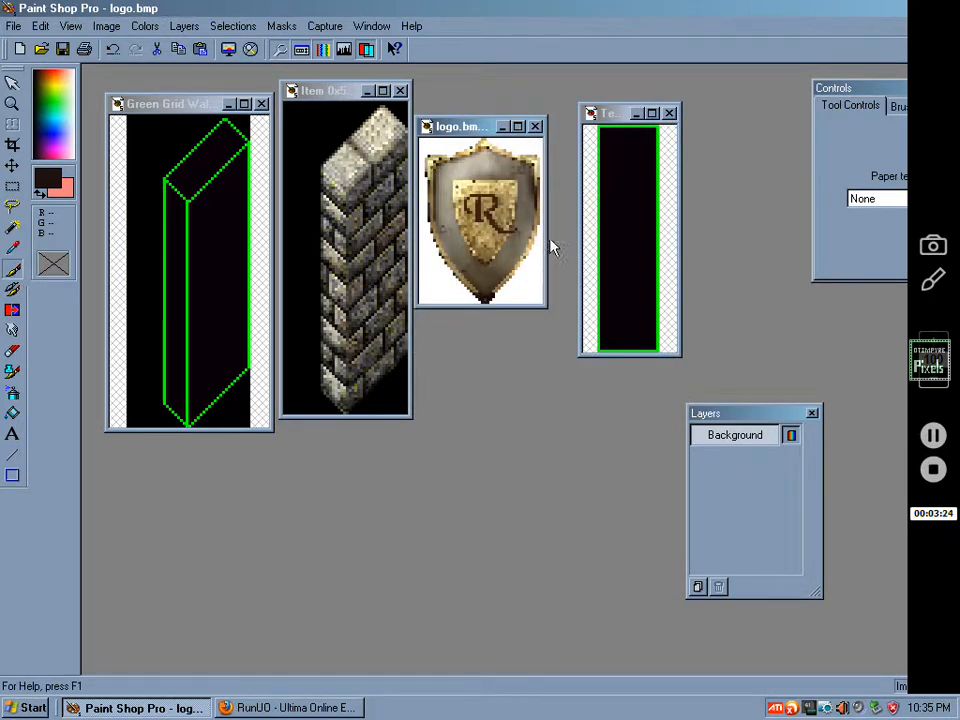
# Lower the logo window slightly, and create a new 400 x 400 pixel image with a black background and 16.7 million colors.
pyautogui.moveTo(469, 127); pyautogui.dragTo(469, 163)
pyautogui.click(607, 118)
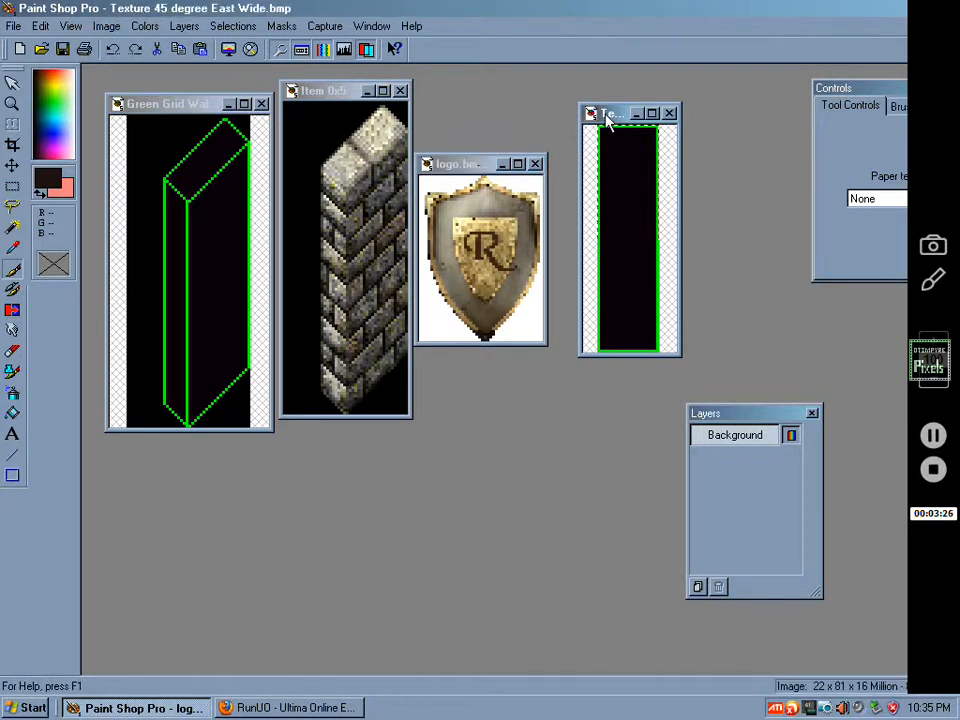
pyautogui.click(15, 26)
pyautogui.click(17, 44)
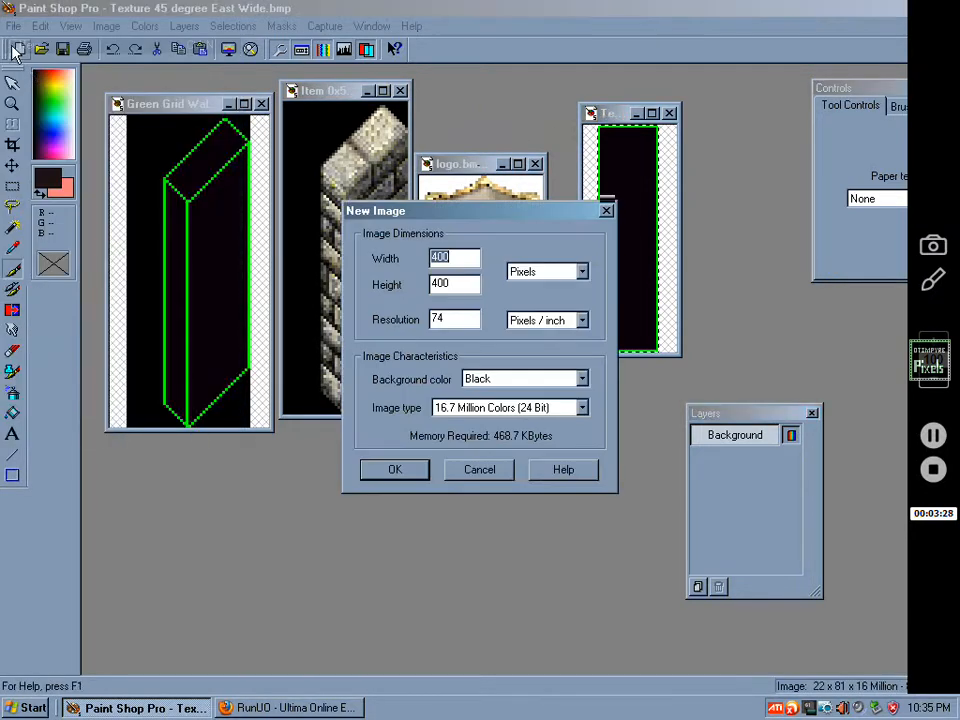
pyautogui.click(395, 469)
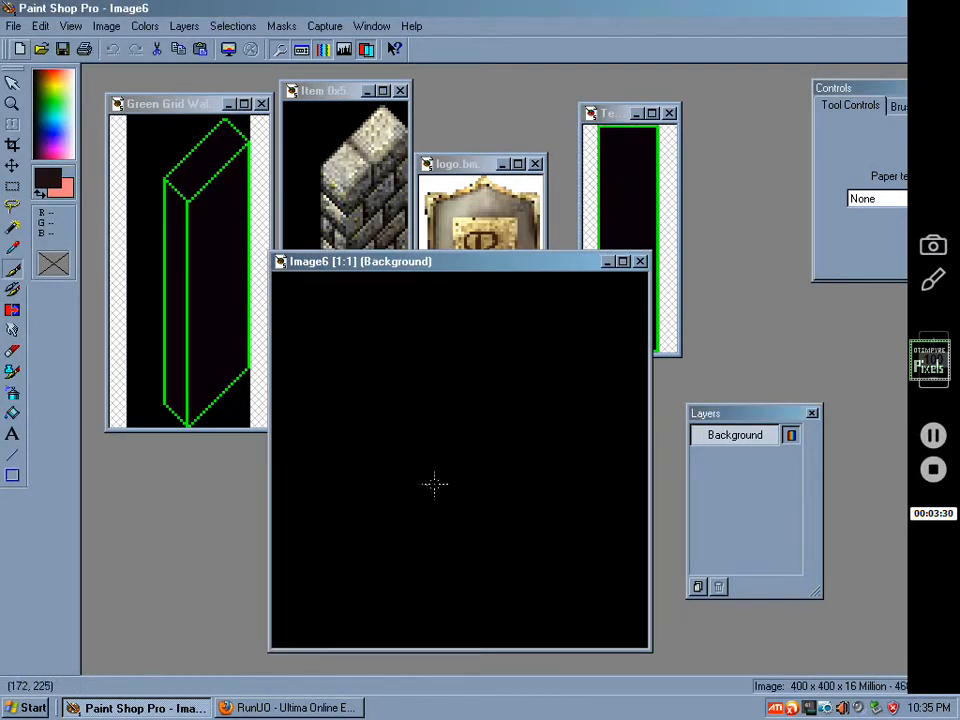
pyautogui.moveTo(453, 268); pyautogui.dragTo(389, 266)
# Select the logo's white background with the Magic Wand and invert the selection to outline the shield.
pyautogui.click(465, 163)
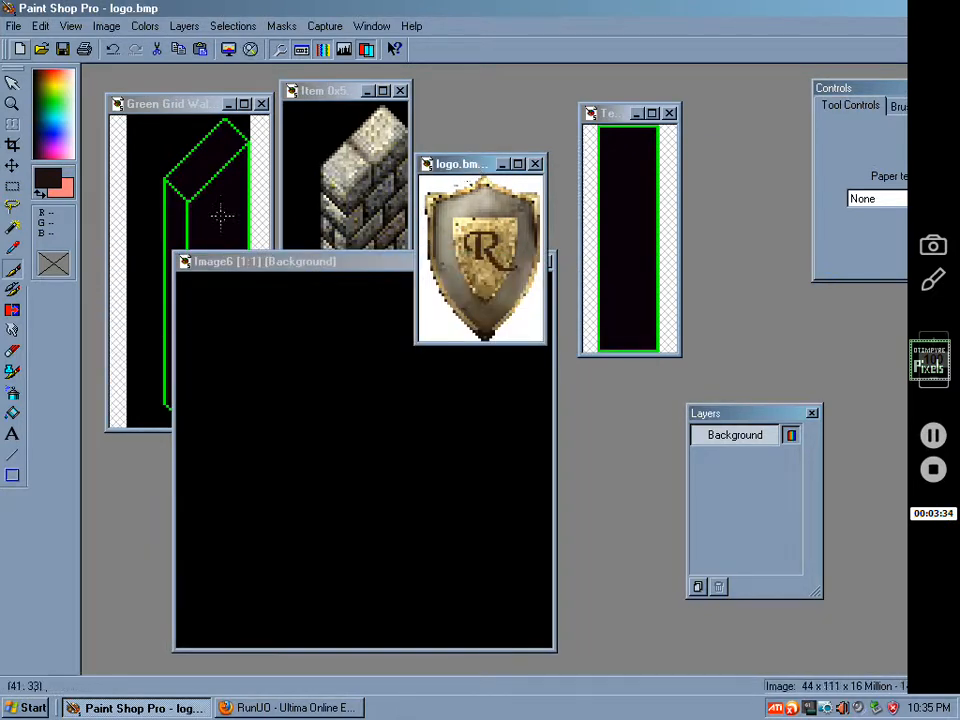
pyautogui.click(13, 226)
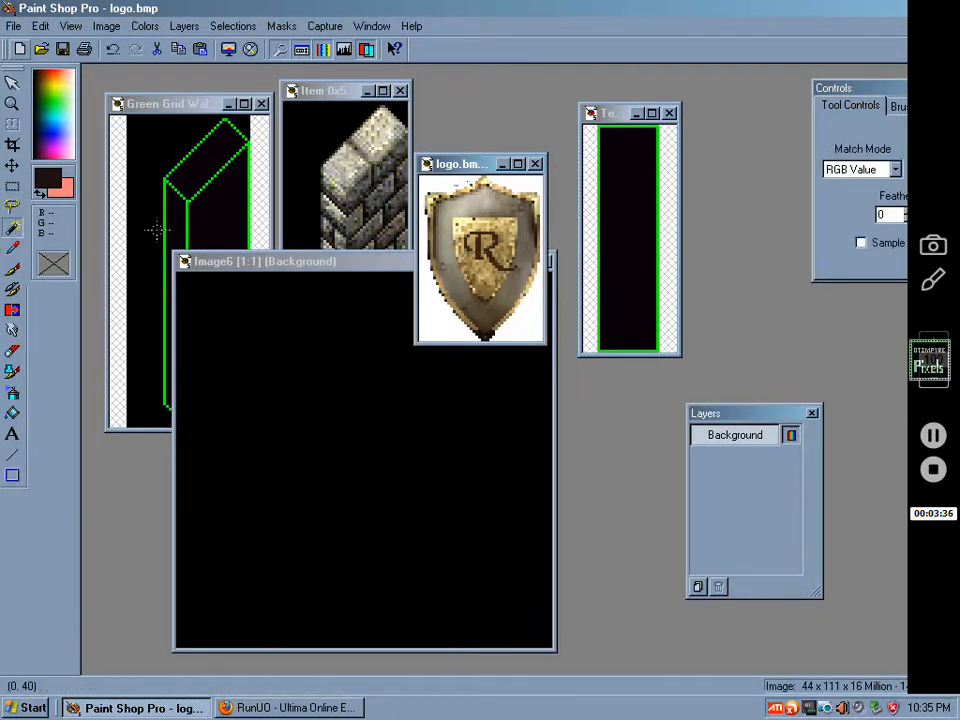
pyautogui.click(441, 183)
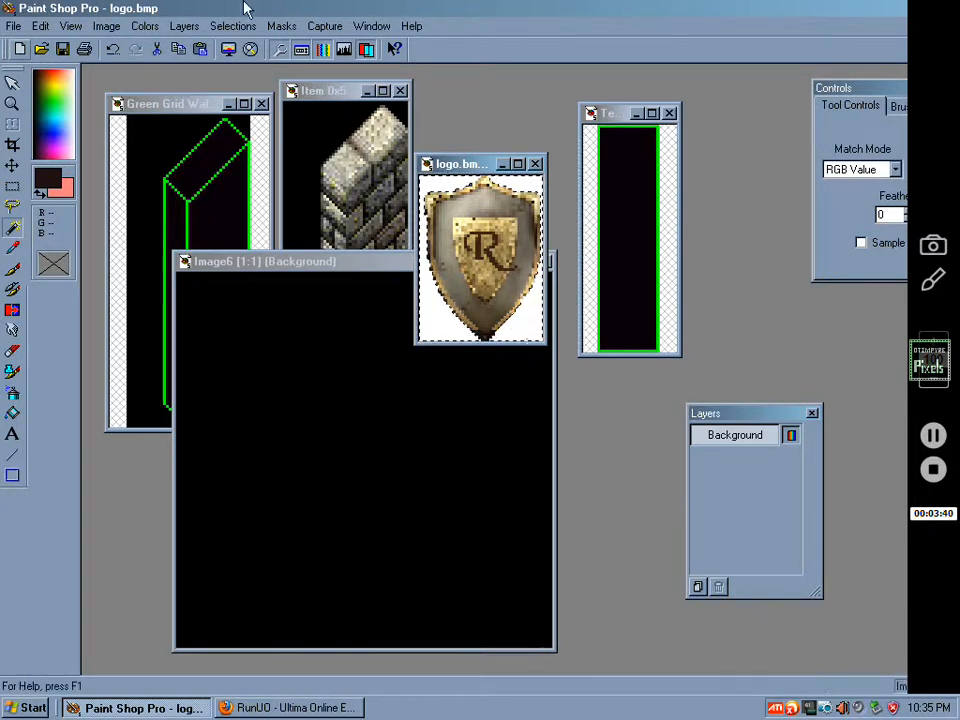
pyautogui.click(228, 26)
pyautogui.click(240, 62)
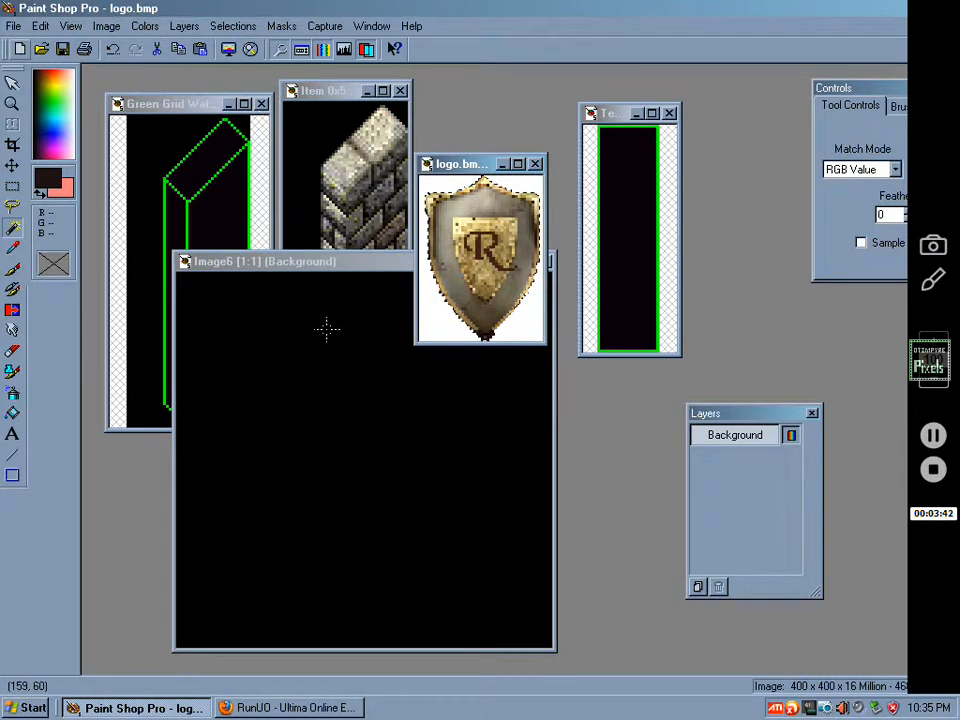
# Add a layer to the new 400 x 400 image and name it Logo.
pyautogui.click(330, 262)
pyautogui.click(186, 27)
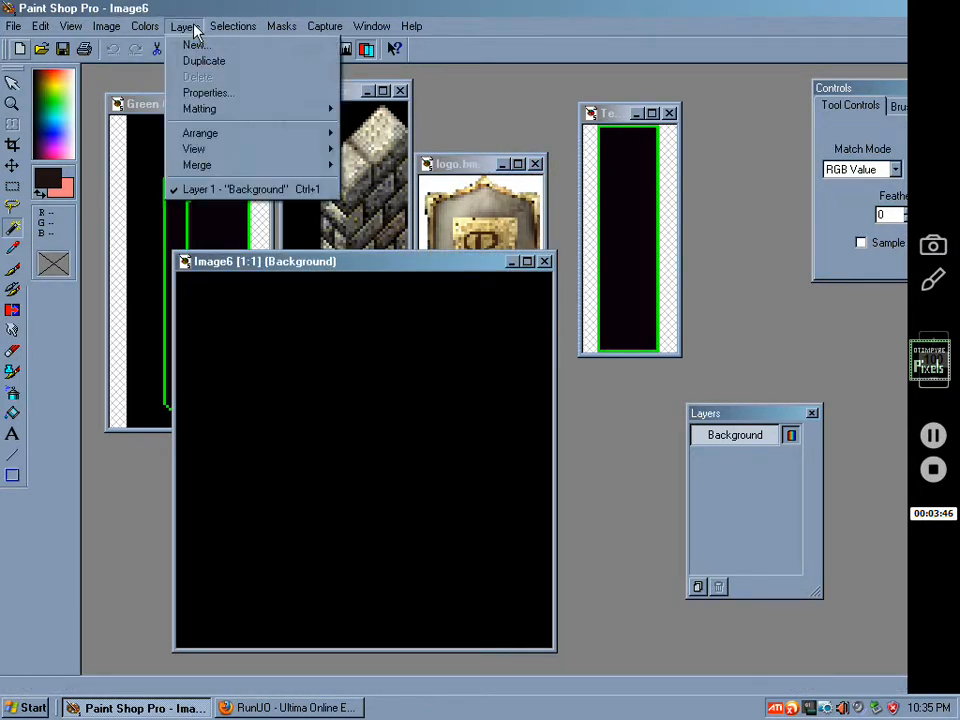
pyautogui.click(193, 45)
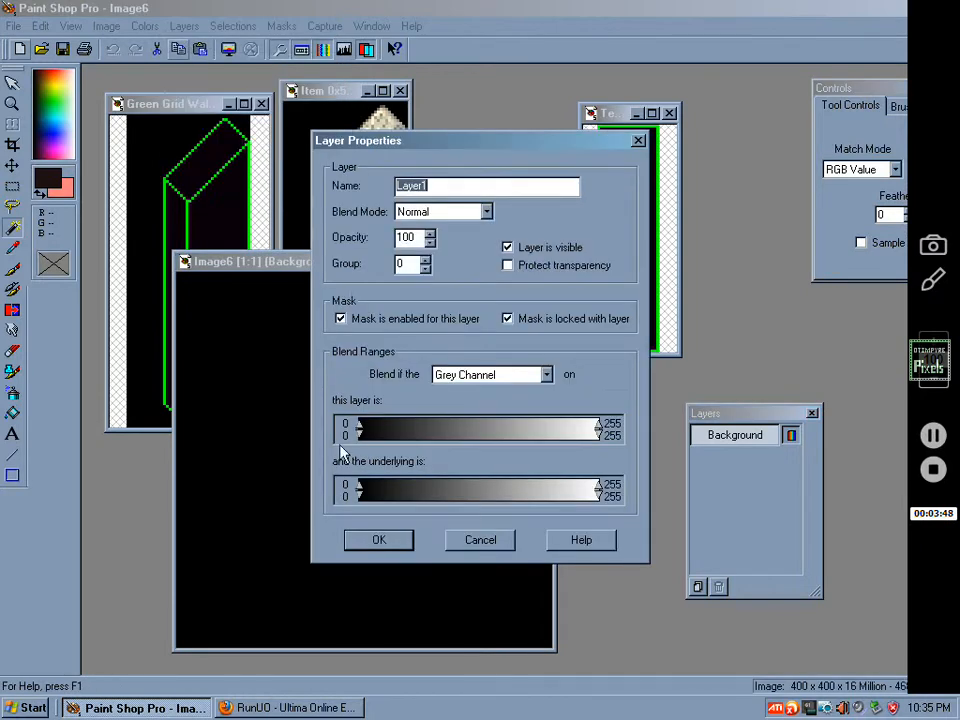
pyautogui.click(396, 545)
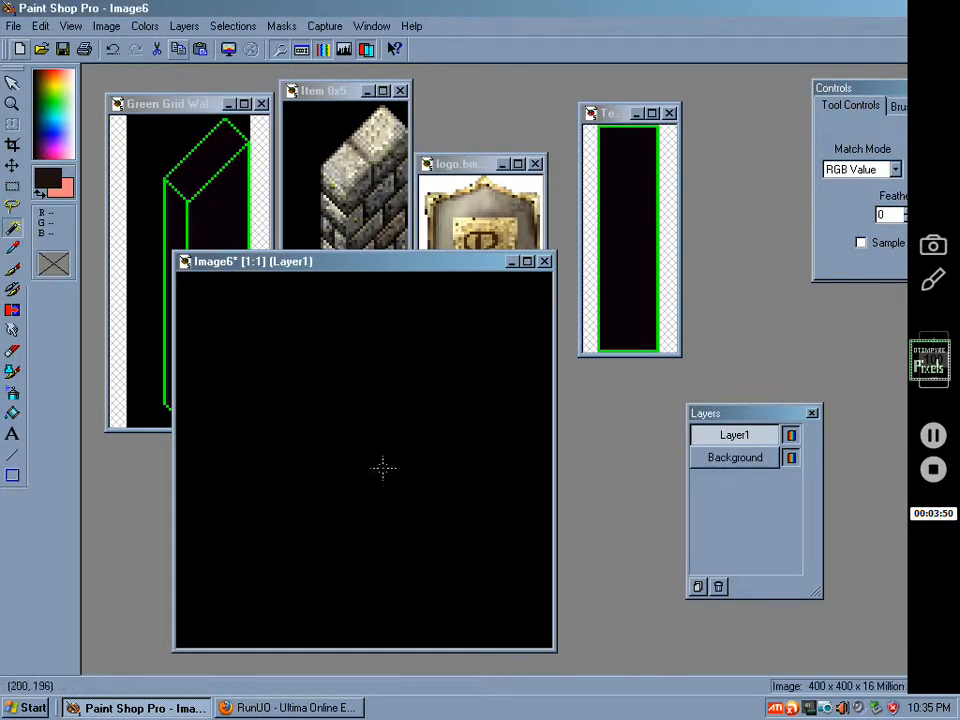
pyautogui.rightClick(733, 440)
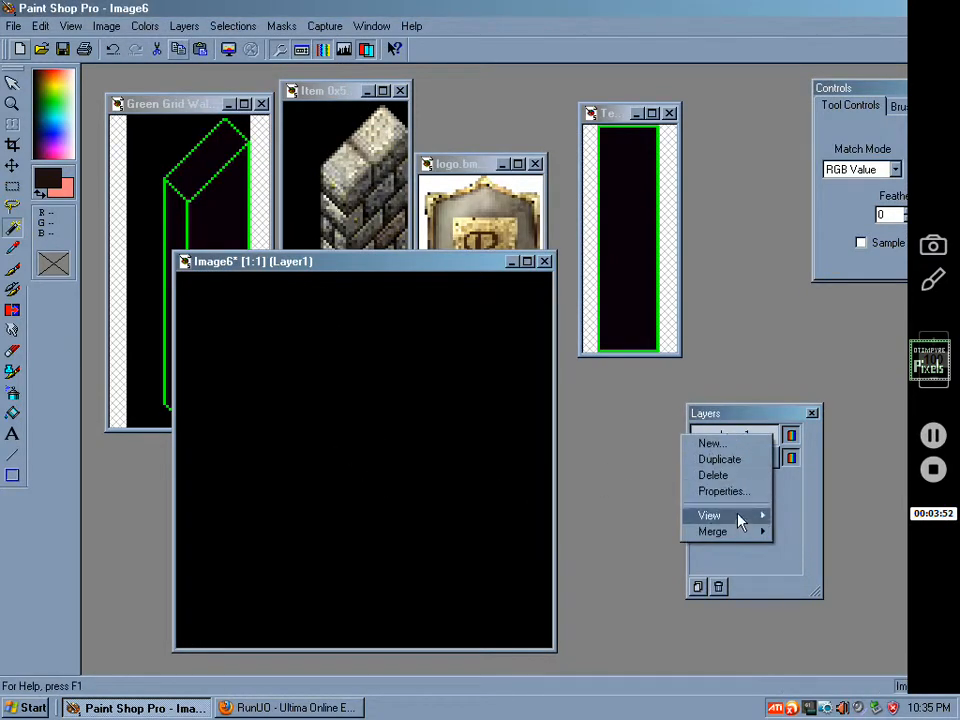
pyautogui.click(720, 492)
pyautogui.write('Logo')
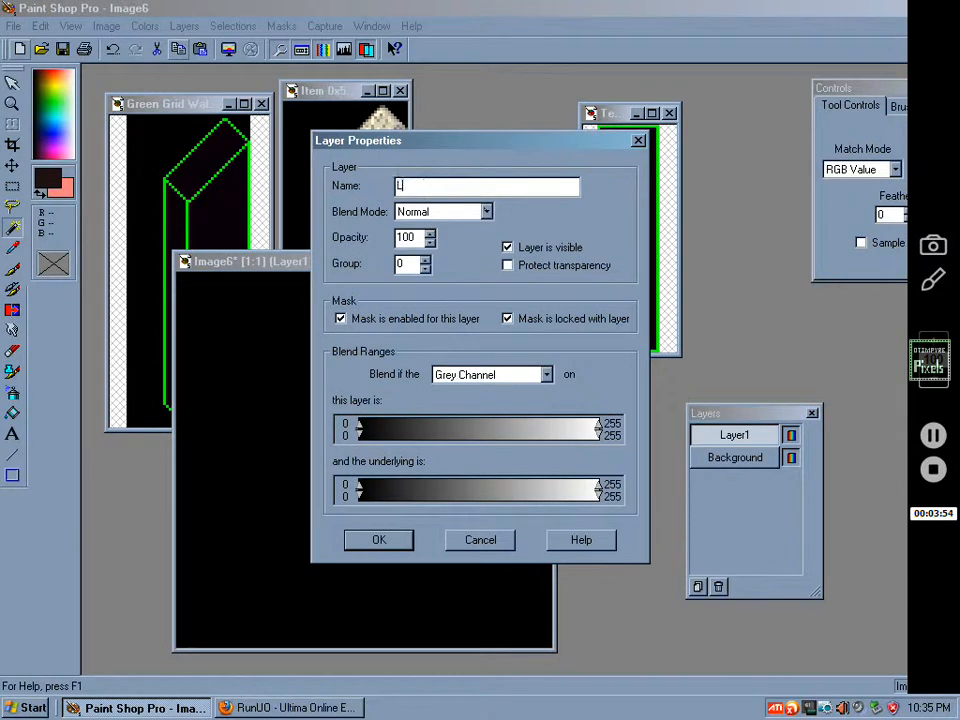
pyautogui.click(386, 539)
# Paste the shield near the middle of the Logo layer and deselect it so it merges into that layer.
pyautogui.hotkey('ctrl', 'e')
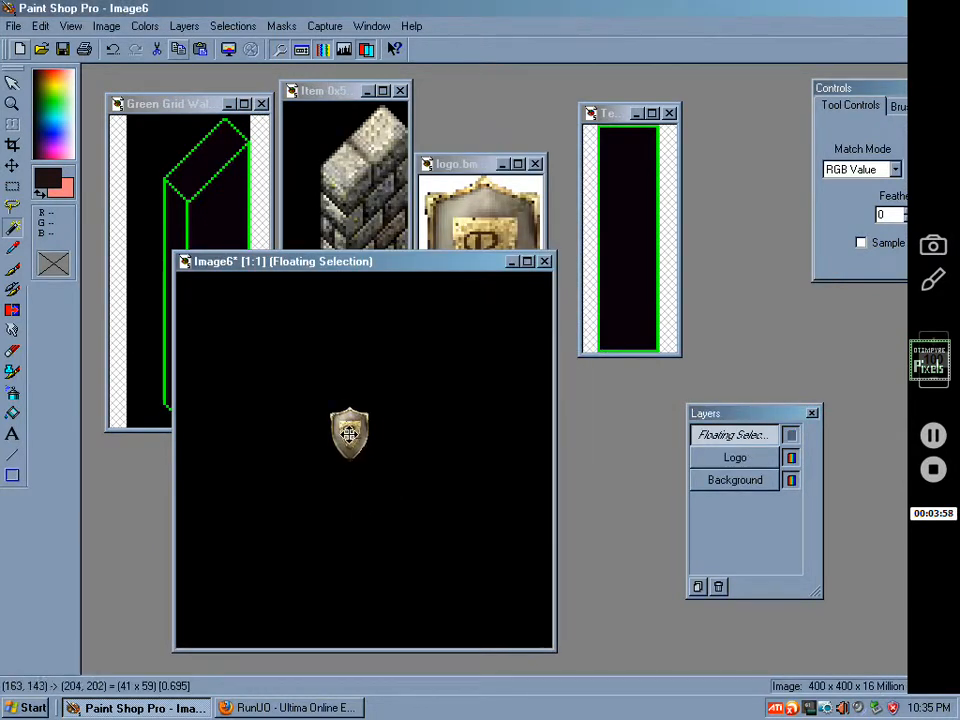
pyautogui.click(245, 28)
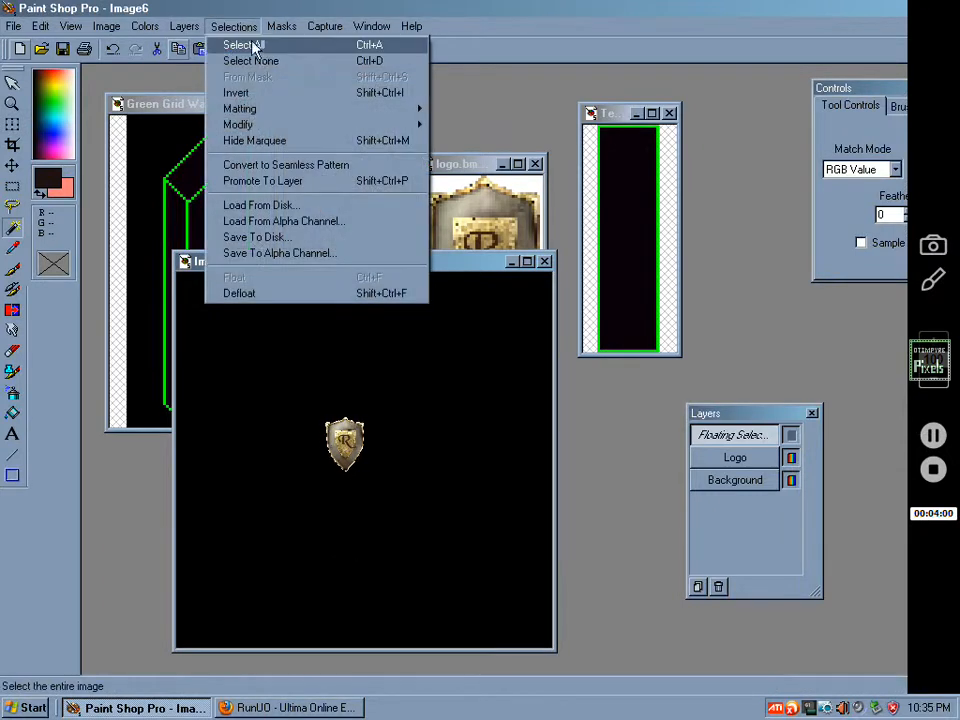
pyautogui.click(242, 60)
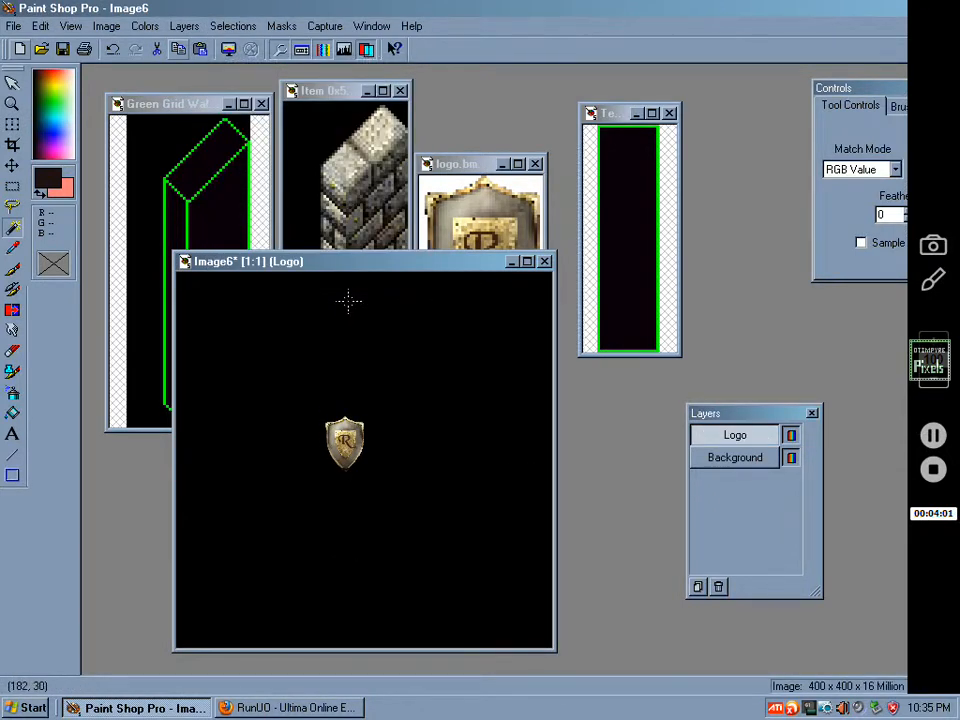
# Enlarge the Texture 45 degree East Wide template and select its green frame with the Magic Wand.
pyautogui.click(632, 130)
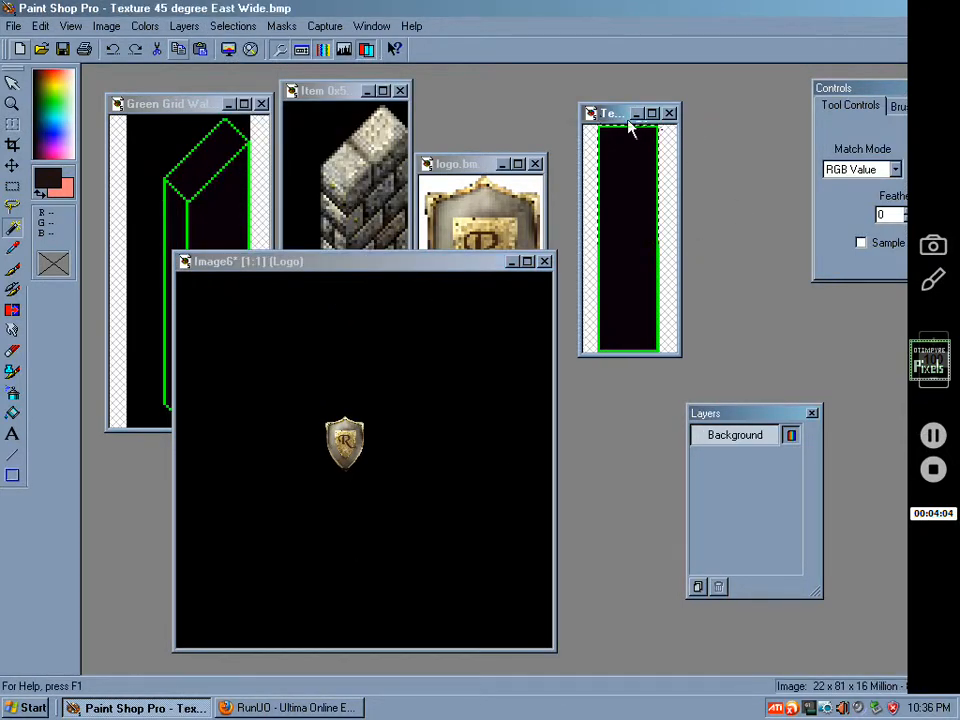
pyautogui.scroll(1, 612, 155)
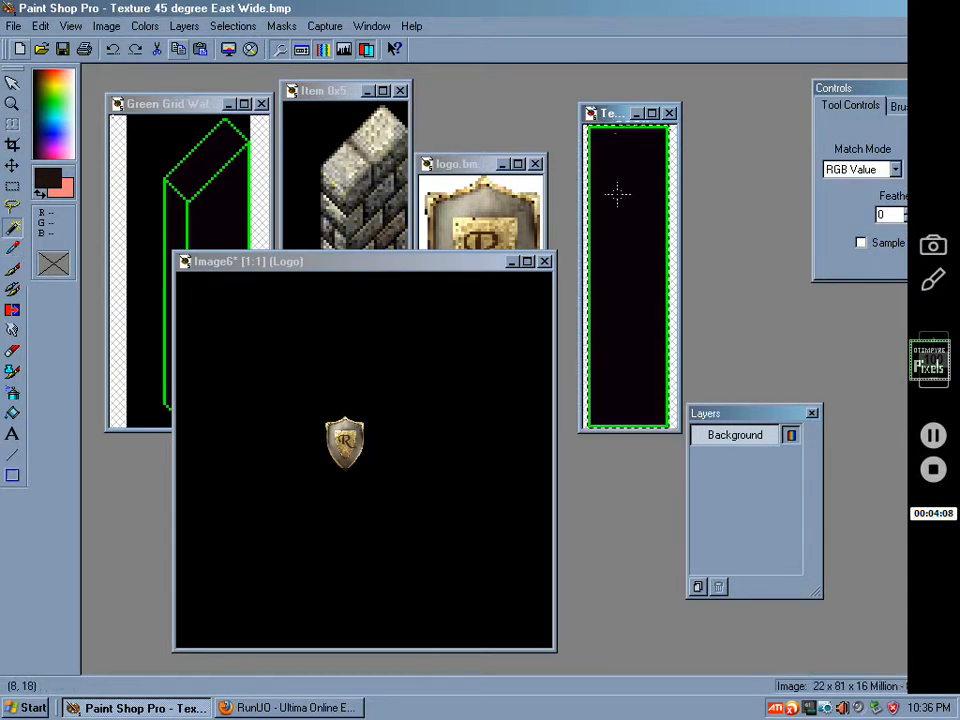
pyautogui.click(631, 189)
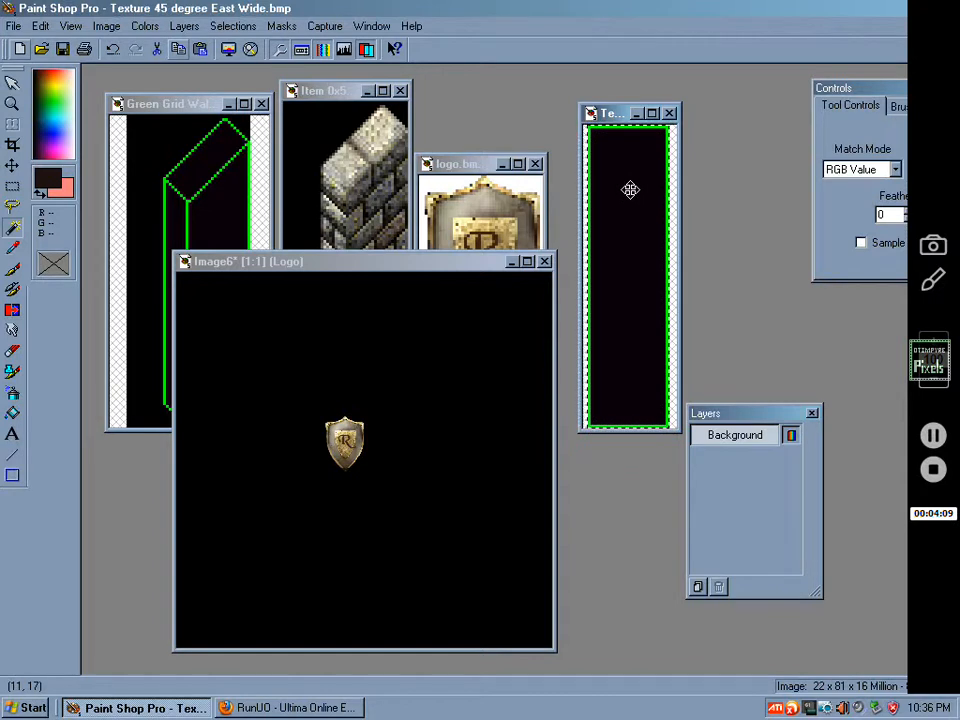
pyautogui.rightClick(631, 190)
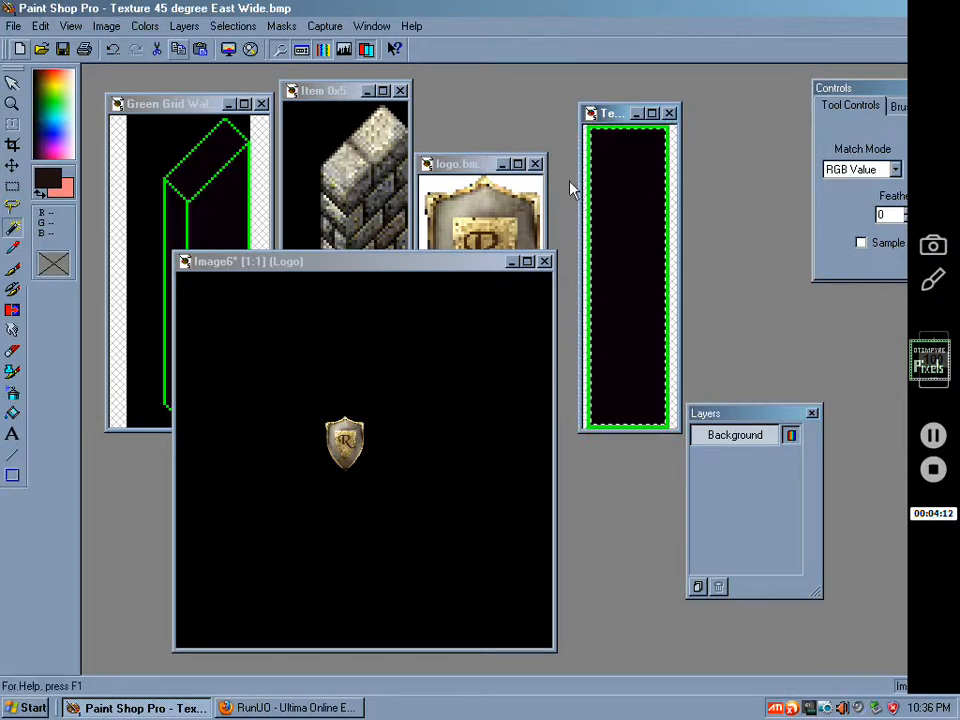
pyautogui.scroll(1, 621, 137)
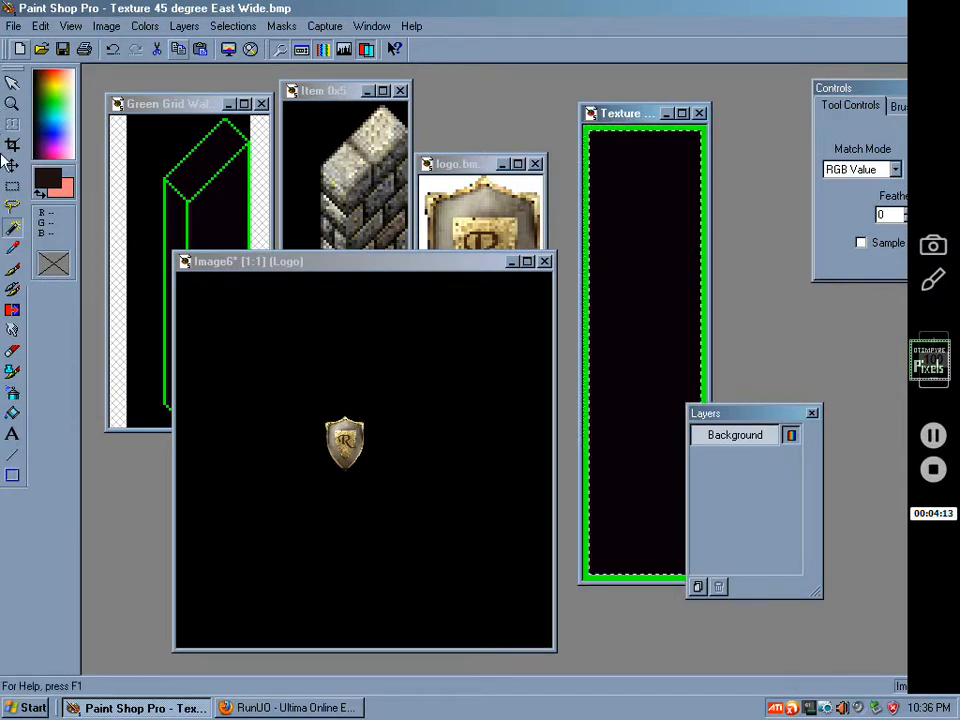
pyautogui.click(673, 224)
pyautogui.moveTo(632, 112); pyautogui.dragTo(502, 77)
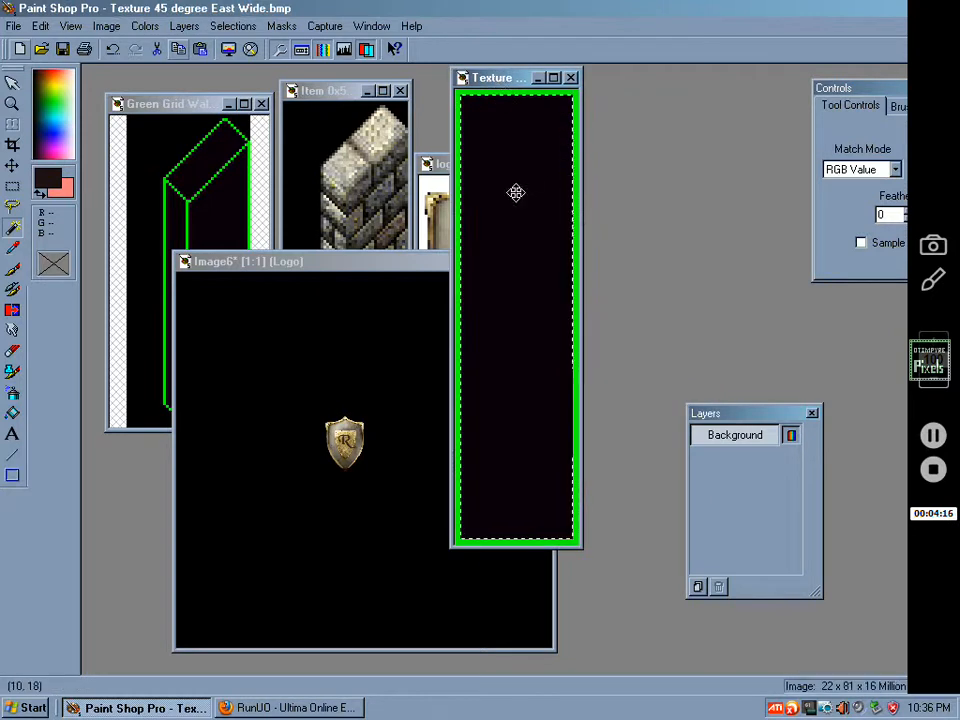
pyautogui.click(228, 27)
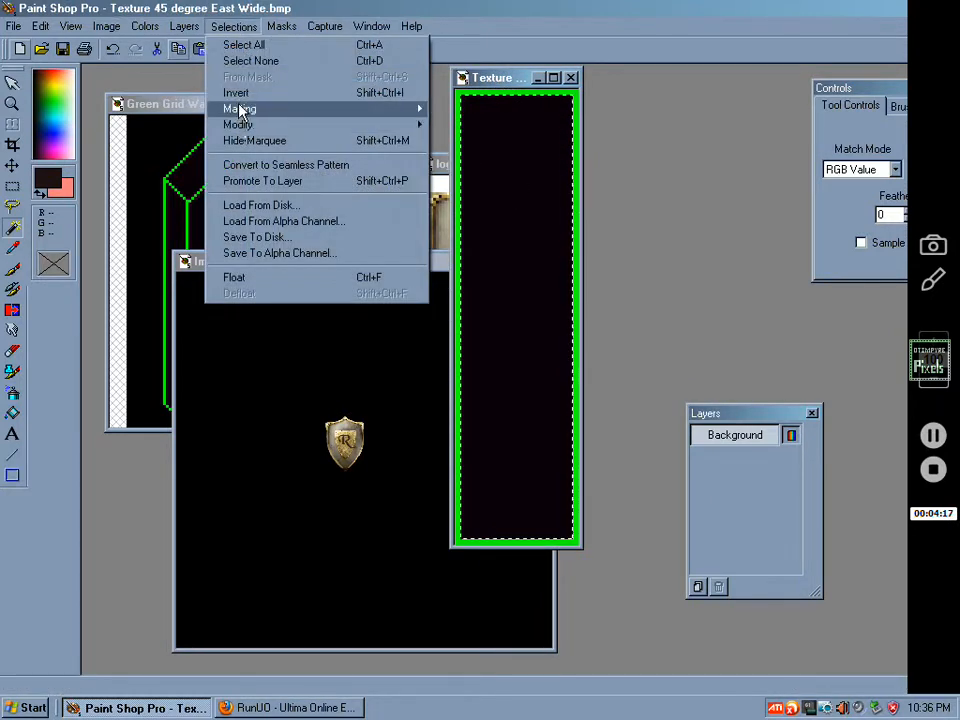
pyautogui.click(498, 95)
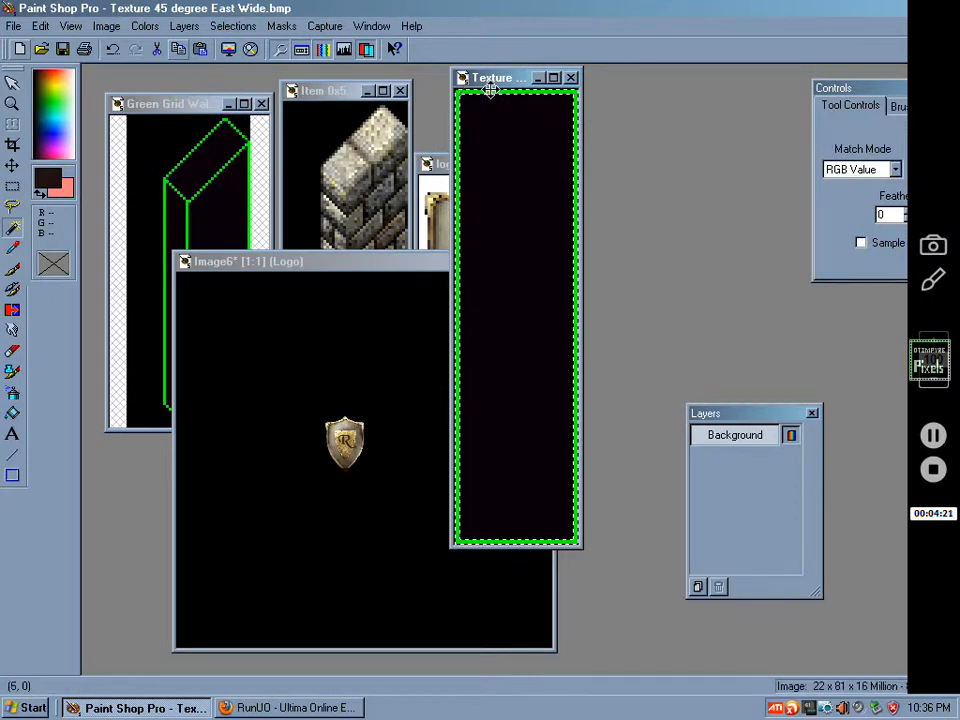
pyautogui.moveTo(490, 90); pyautogui.dragTo(535, 158)
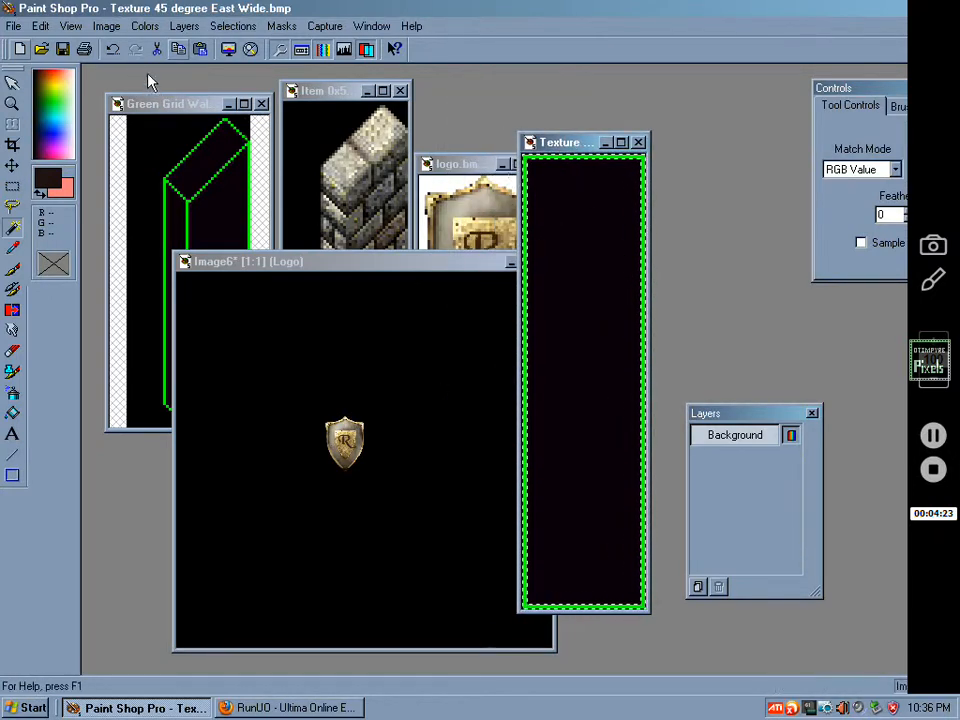
# Preview a Skew deformation with vertical -45 on the Green Grid Wall East image, then cancel it.
pyautogui.click(152, 106)
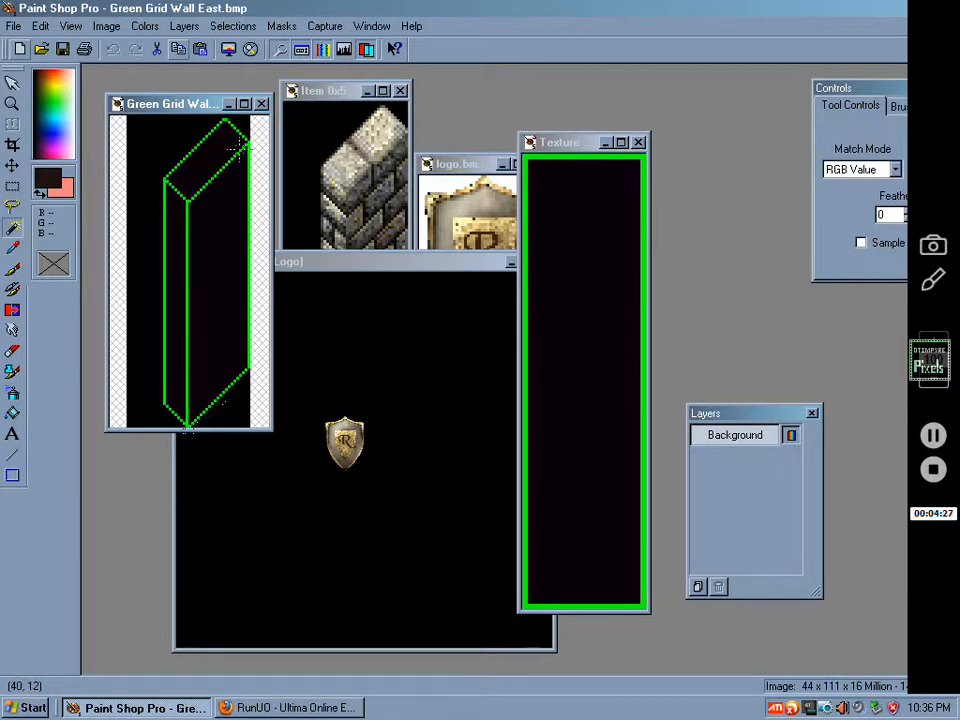
pyautogui.click(70, 26)
pyautogui.moveTo(117, 24)
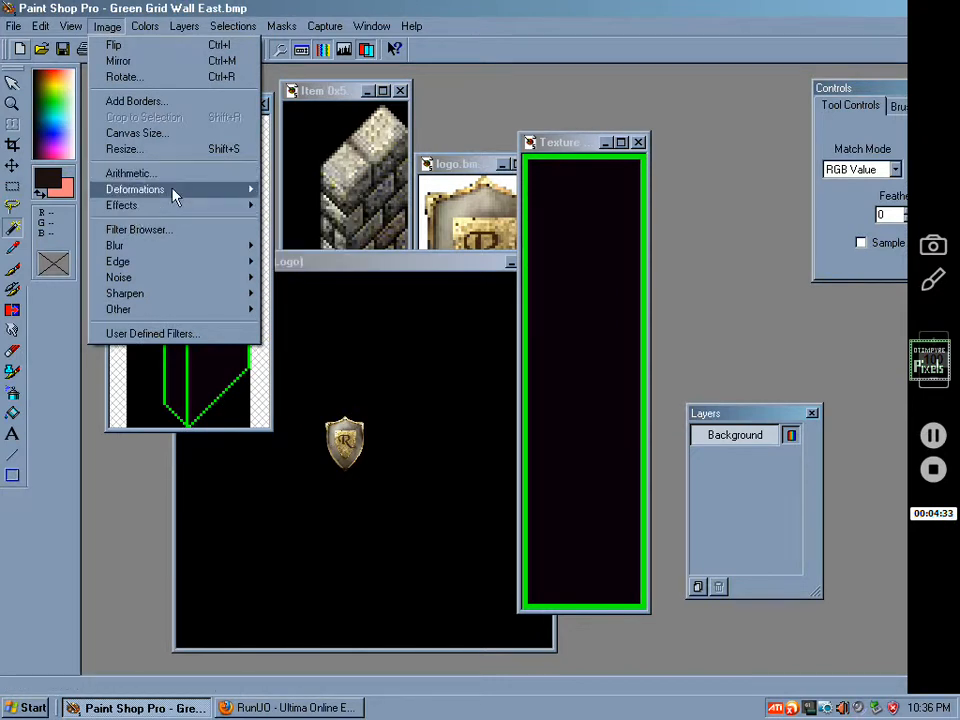
pyautogui.moveTo(175, 196)
pyautogui.click(296, 341)
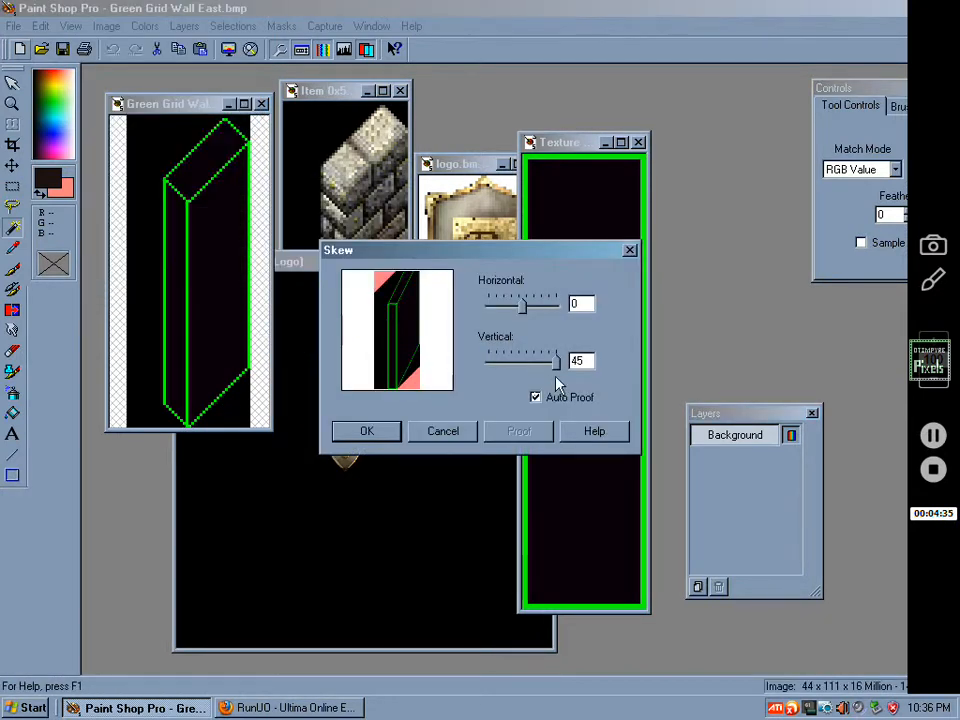
pyautogui.moveTo(555, 363); pyautogui.dragTo(478, 373)
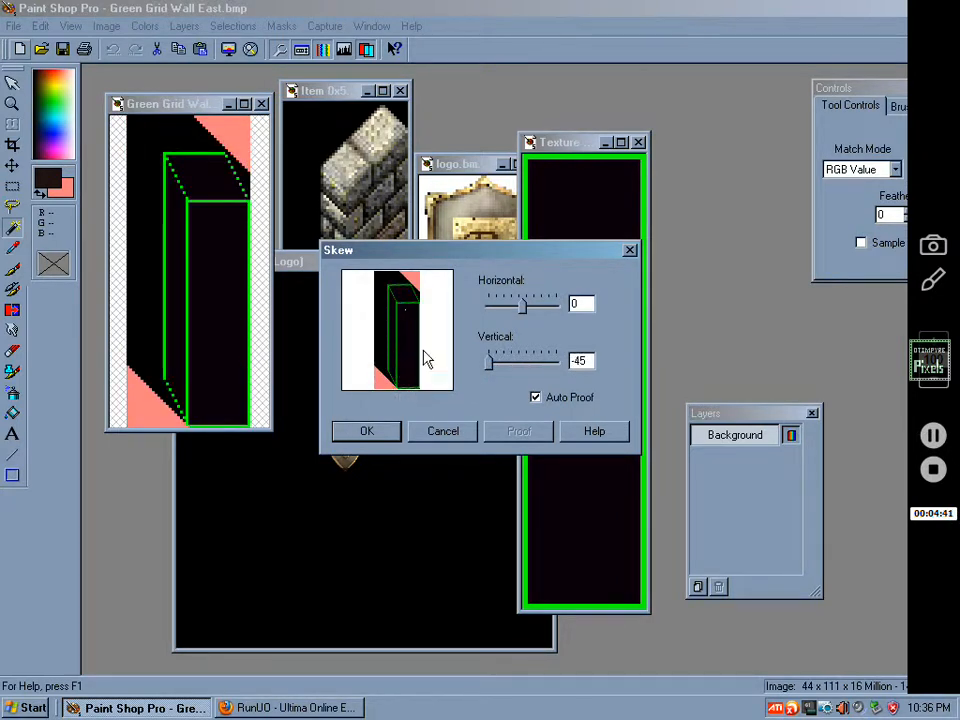
pyautogui.click(455, 434)
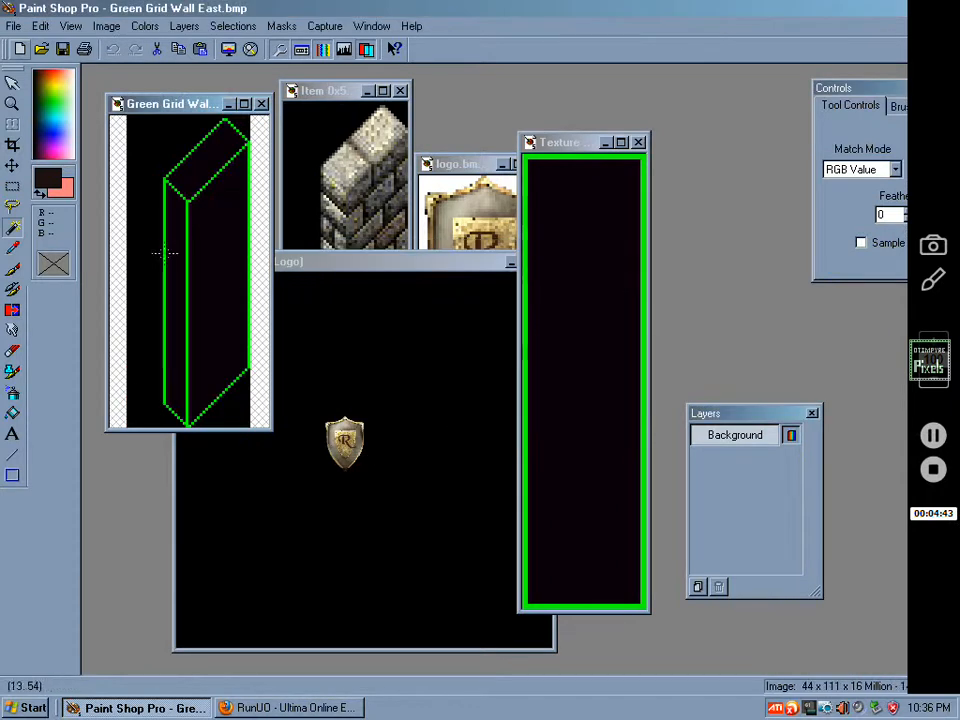
# Move the texture template window clear of the layered image window and make the template active.
pyautogui.moveTo(572, 147); pyautogui.dragTo(617, 120)
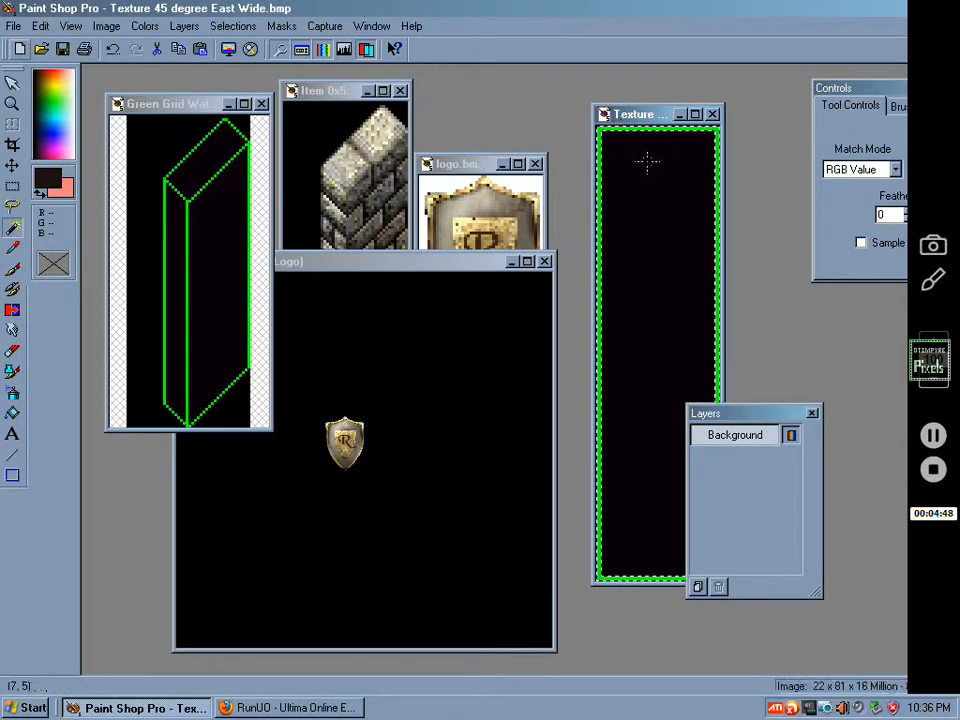
pyautogui.click(381, 268)
pyautogui.click(636, 115)
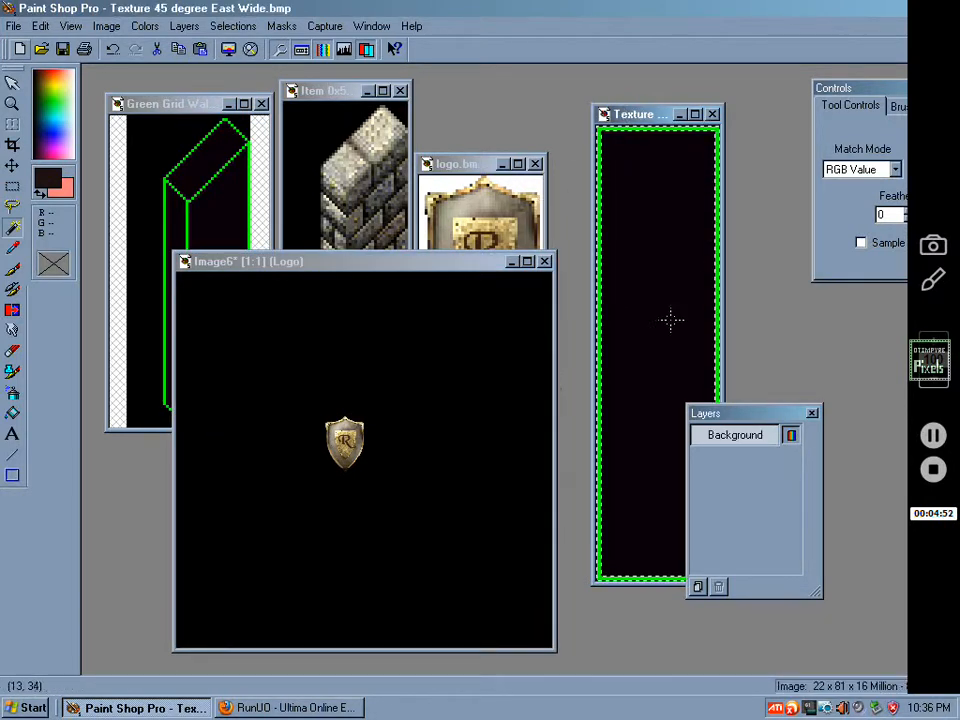
# Add two layers named Left and Right above the Logo layer in the shield image.
pyautogui.click(365, 280)
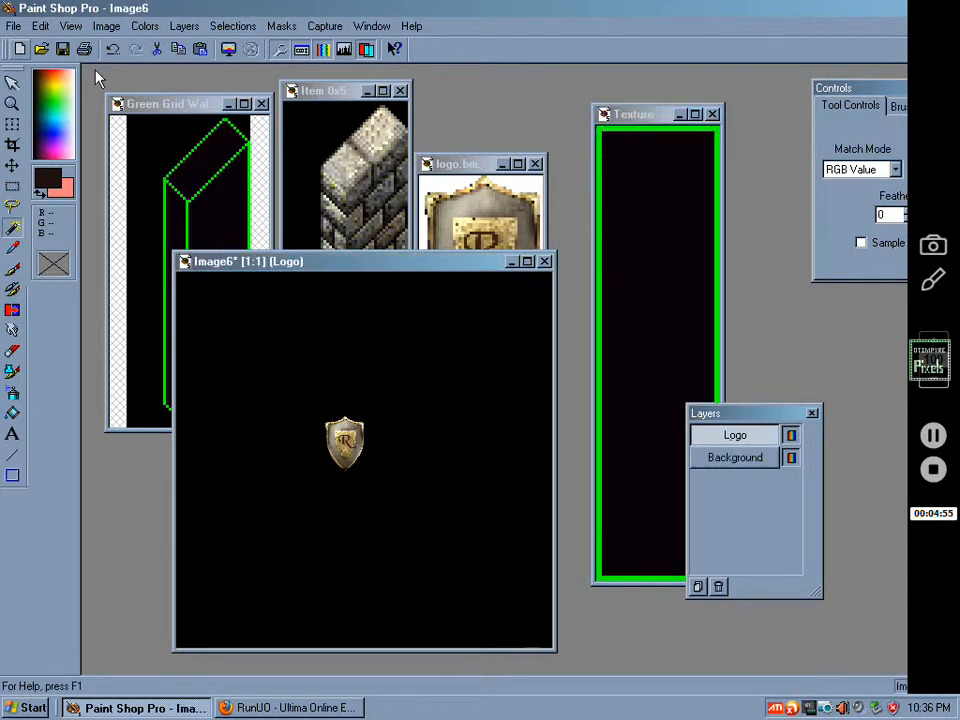
pyautogui.click(178, 27)
pyautogui.click(205, 44)
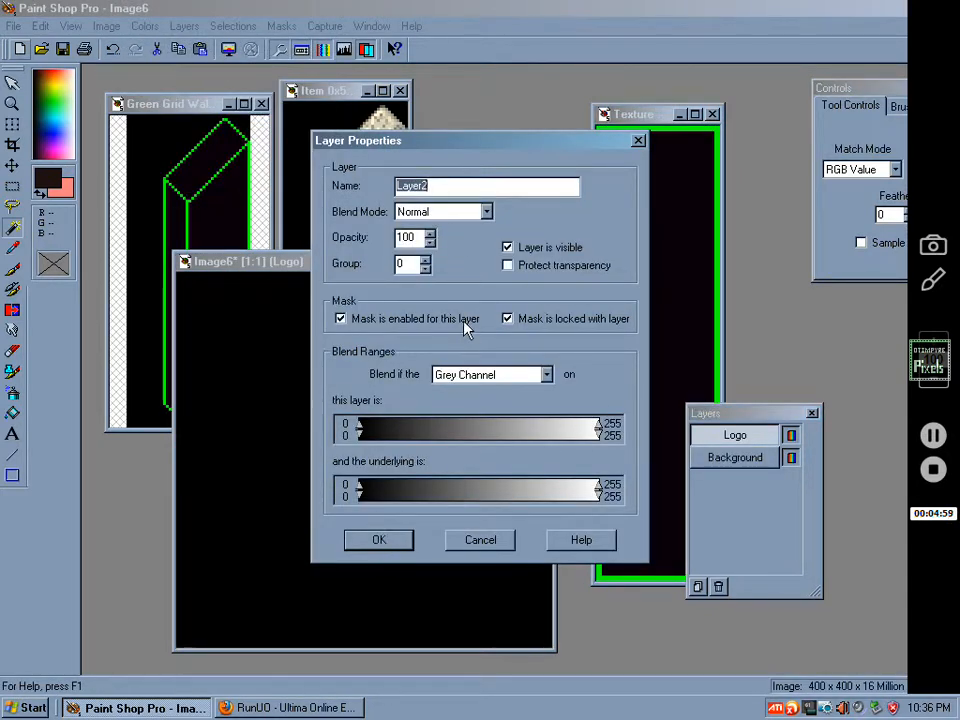
pyautogui.press('BackSpace')
pyautogui.click(385, 546)
pyautogui.click(185, 26)
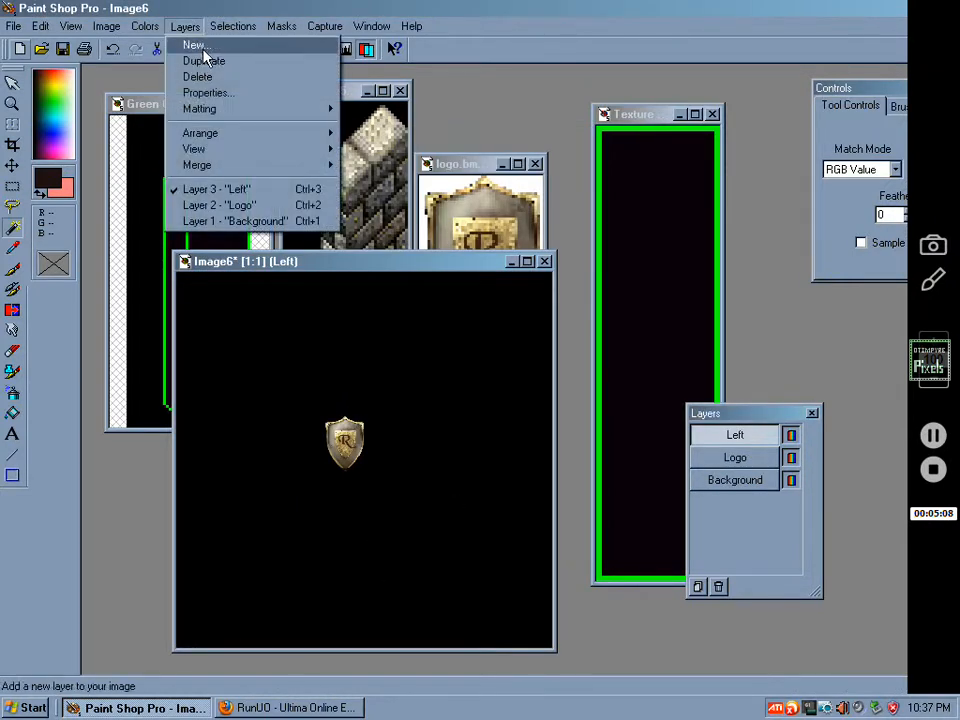
pyautogui.click(205, 50)
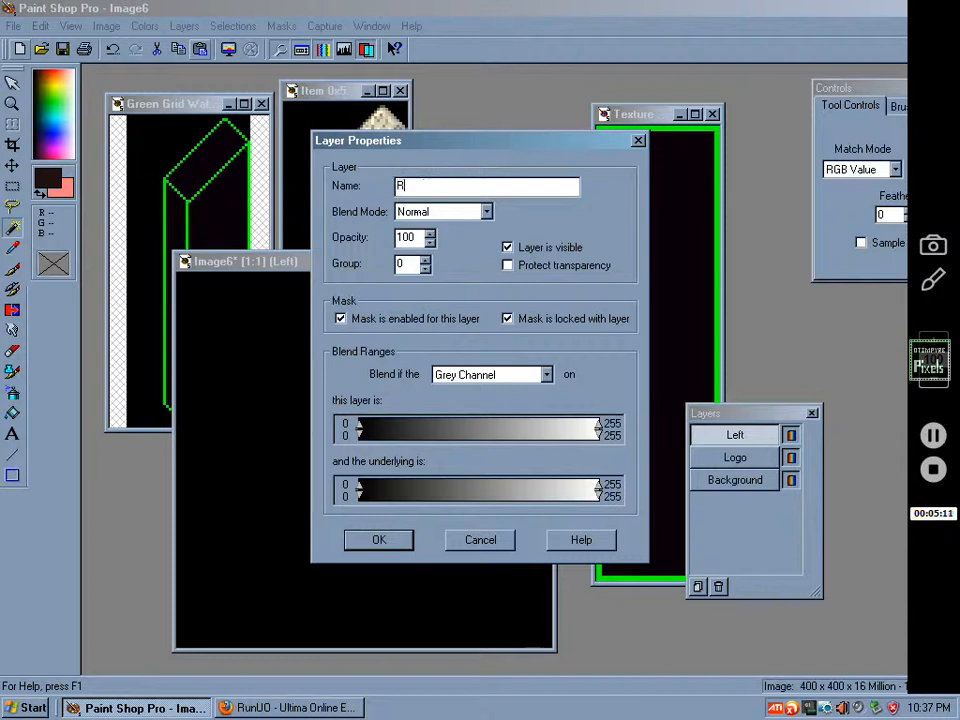
pyautogui.click(377, 540)
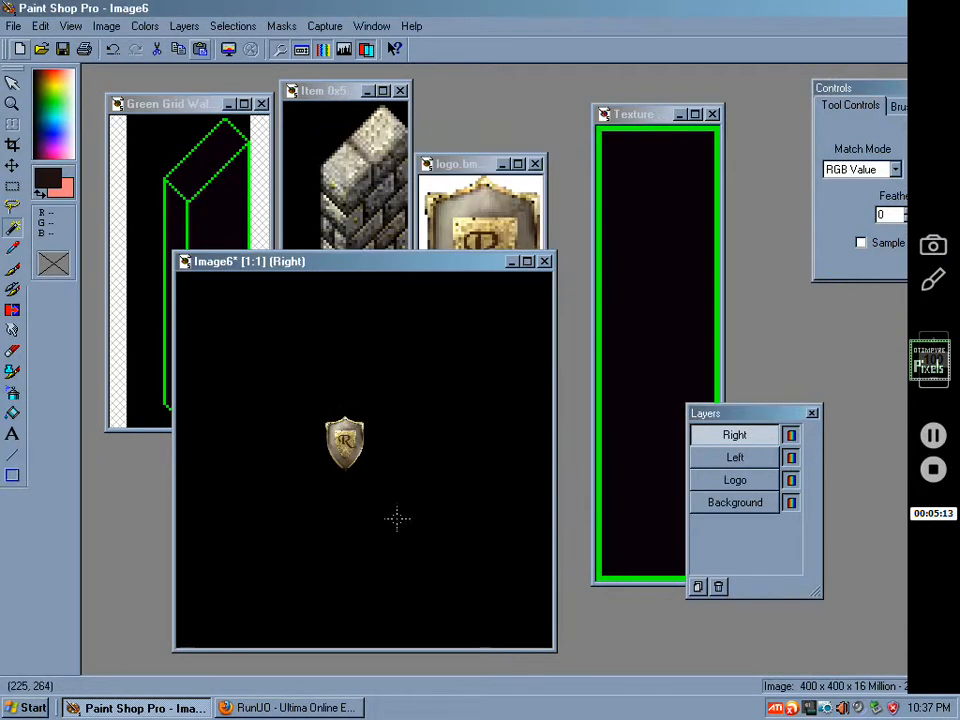
# Make the Left layer active in the shield image and reposition its window beside the green grid wall.
pyautogui.click(735, 457)
pyautogui.click(591, 110)
pyautogui.click(662, 181)
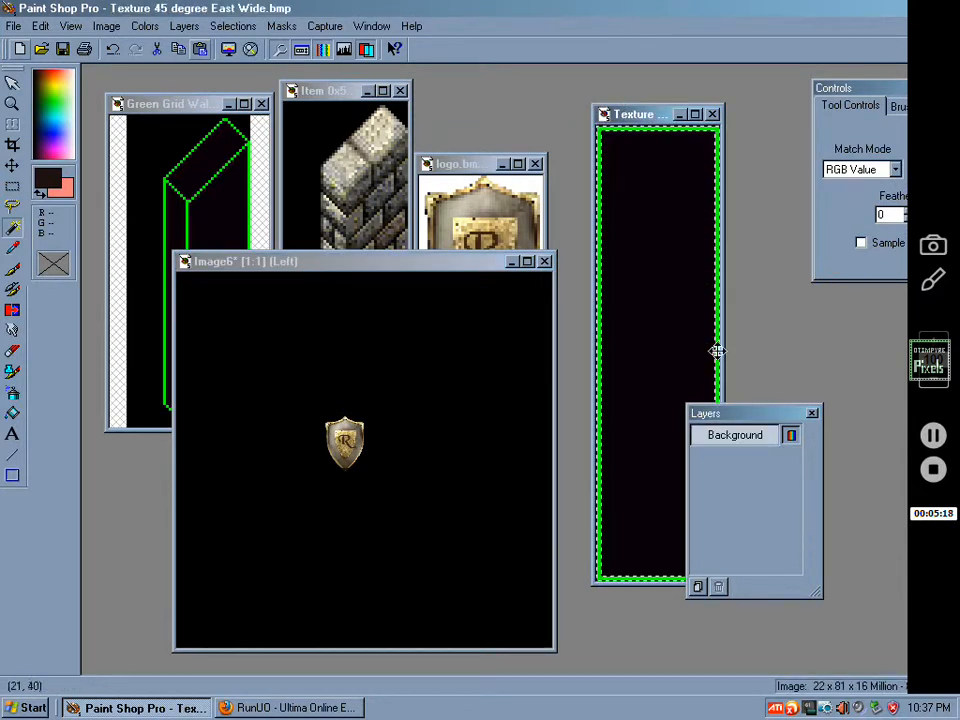
pyautogui.click(396, 264)
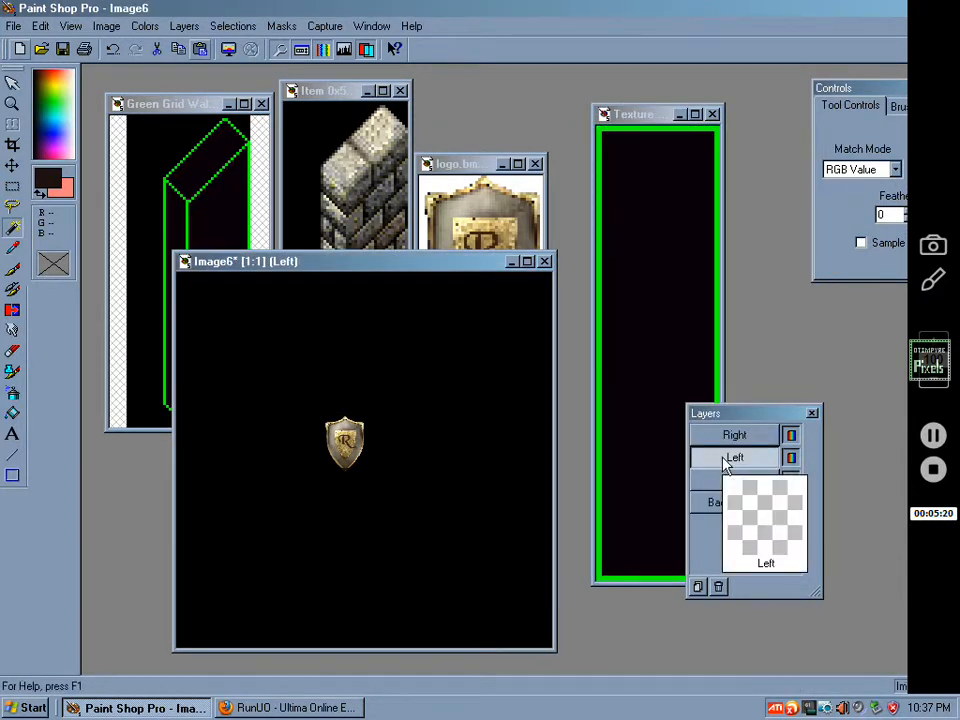
pyautogui.moveTo(420, 261); pyautogui.dragTo(514, 211)
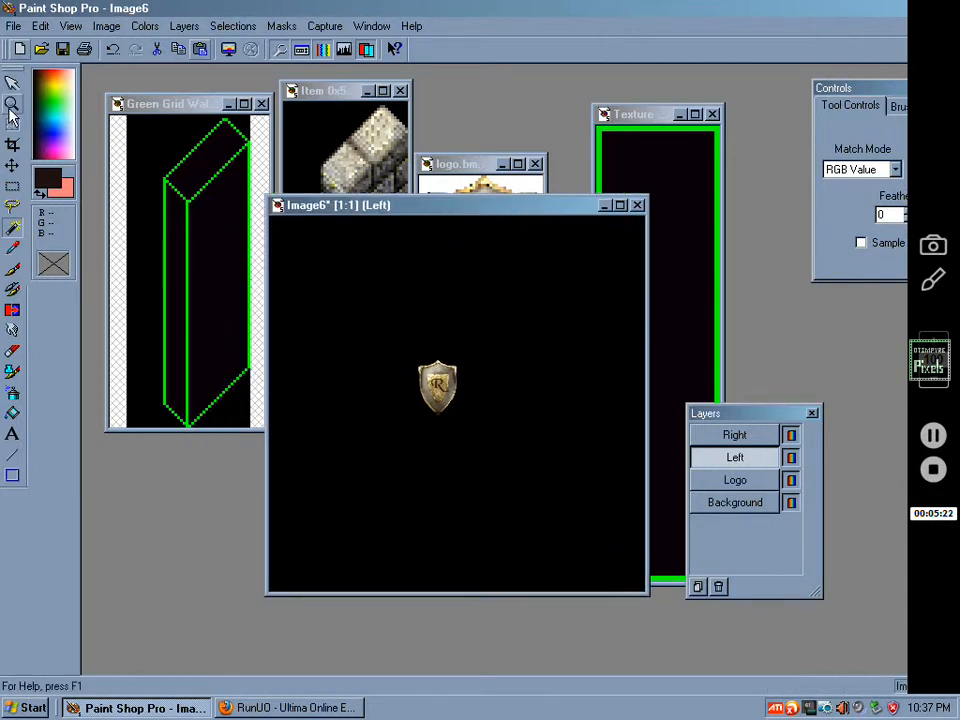
# Crop the layered image around the shield to about 151 x 224 pixels and show it at 2:1.
pyautogui.click(11, 106)
pyautogui.click(510, 360)
pyautogui.rightClick(512, 259)
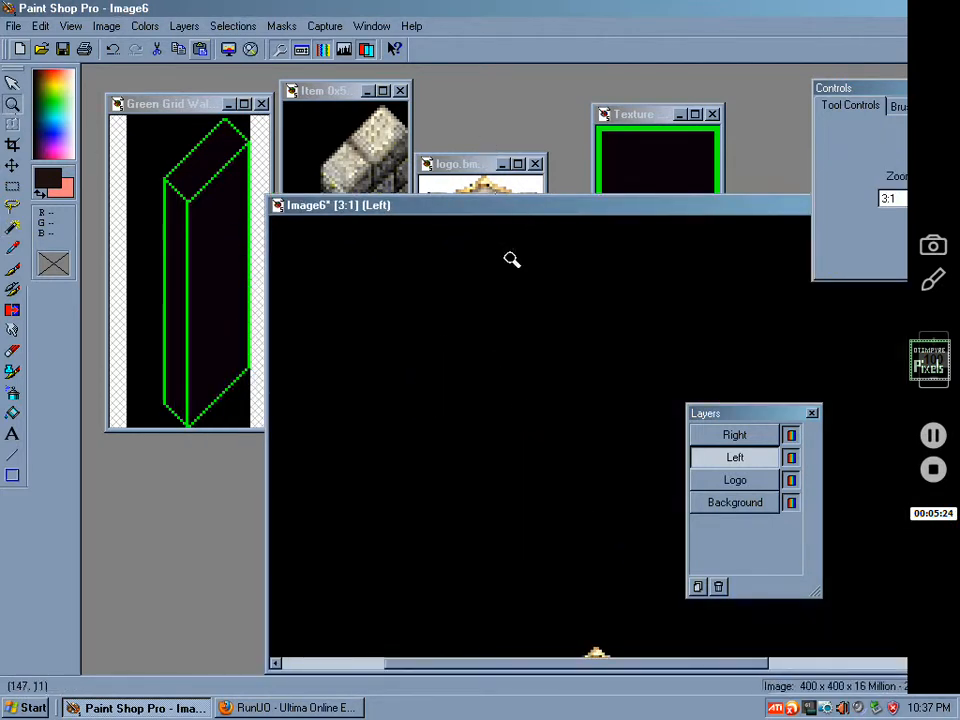
pyautogui.rightClick(525, 429)
pyautogui.click(396, 330)
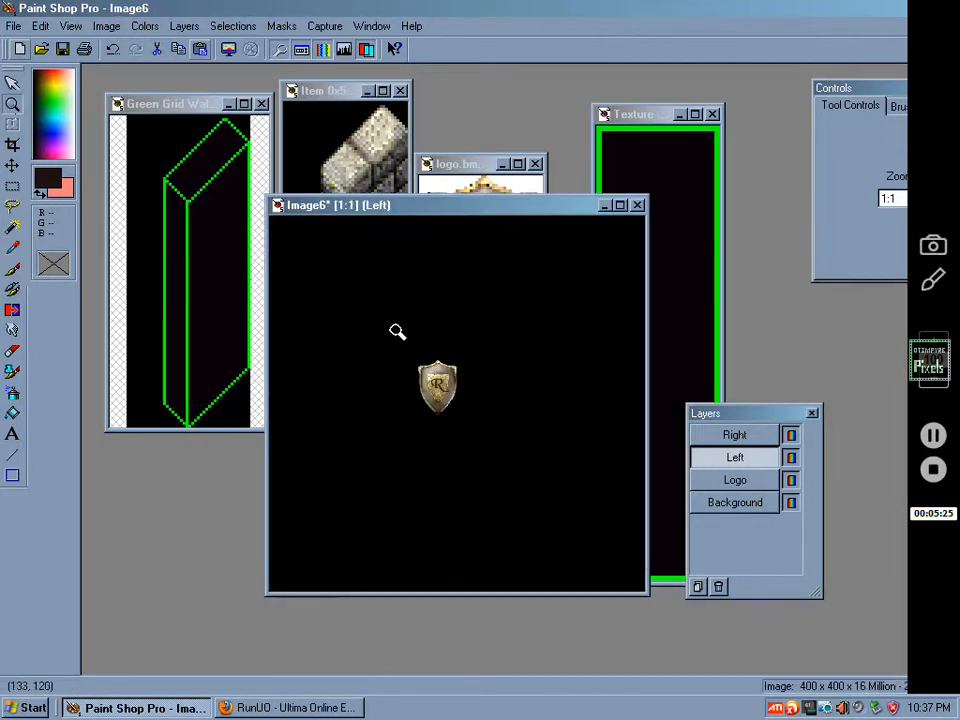
pyautogui.click(12, 145)
pyautogui.moveTo(365, 273); pyautogui.dragTo(519, 486)
pyautogui.doubleClick(499, 480)
pyautogui.scroll(1, 350, 320)
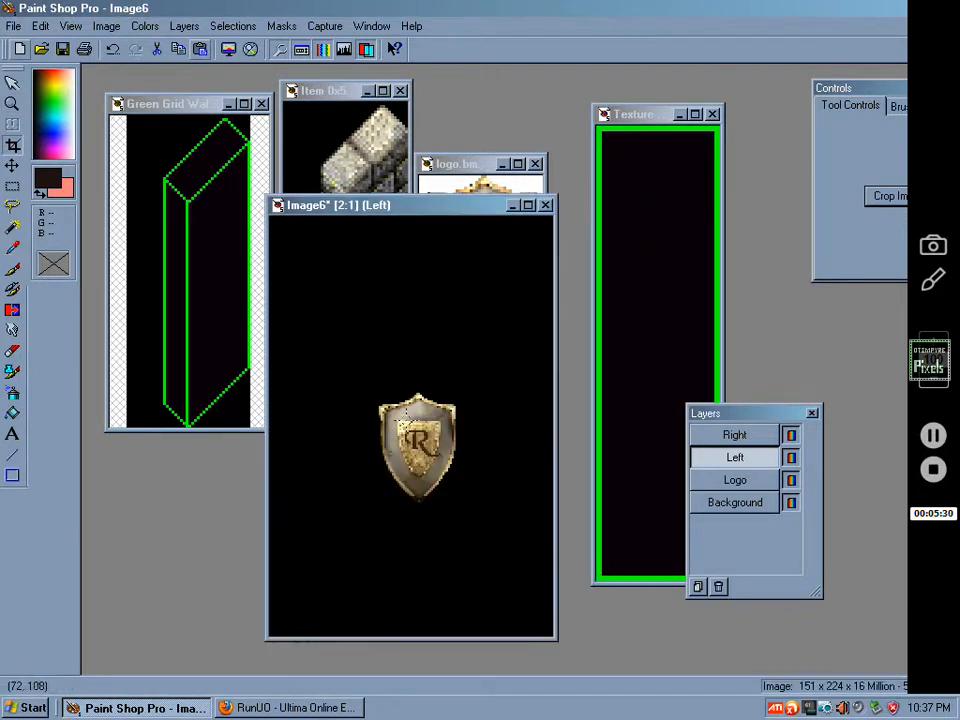
# Crop the layered image tighter around the shield to about 126 x 162 pixels and show it at 3:1.
pyautogui.moveTo(290, 298); pyautogui.dragTo(526, 600)
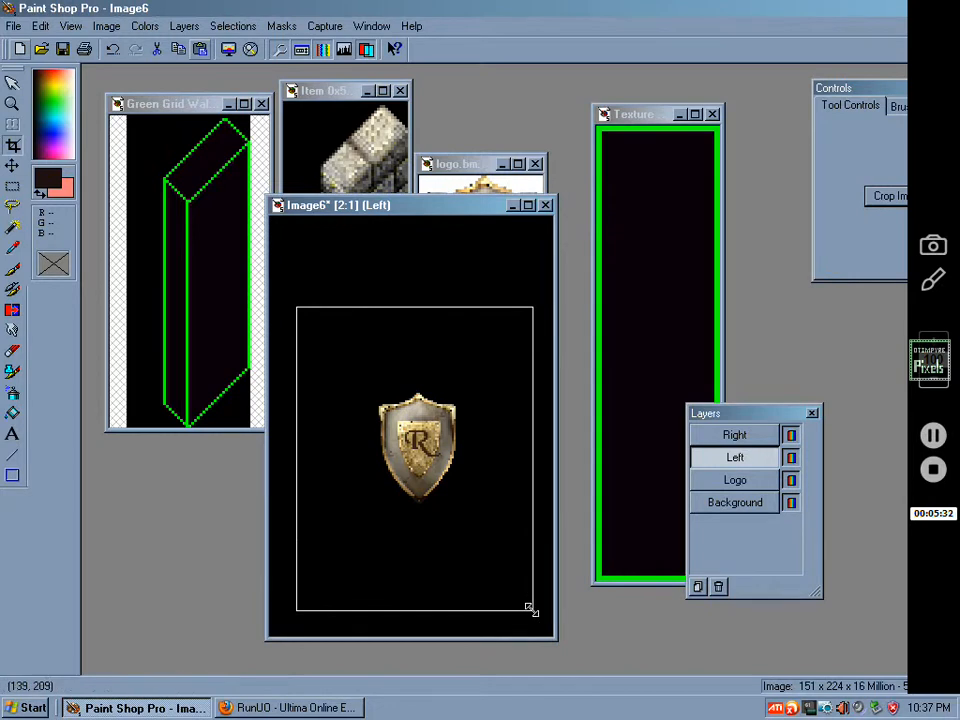
pyautogui.moveTo(400, 547)
pyautogui.mouseDown()
pyautogui.moveTo(414, 555)
pyautogui.moveTo(405, 546)
pyautogui.mouseUp()
pyautogui.doubleClick(405, 546)
pyautogui.scroll(2, 377, 452)
pyautogui.scroll(-1, 377, 452)
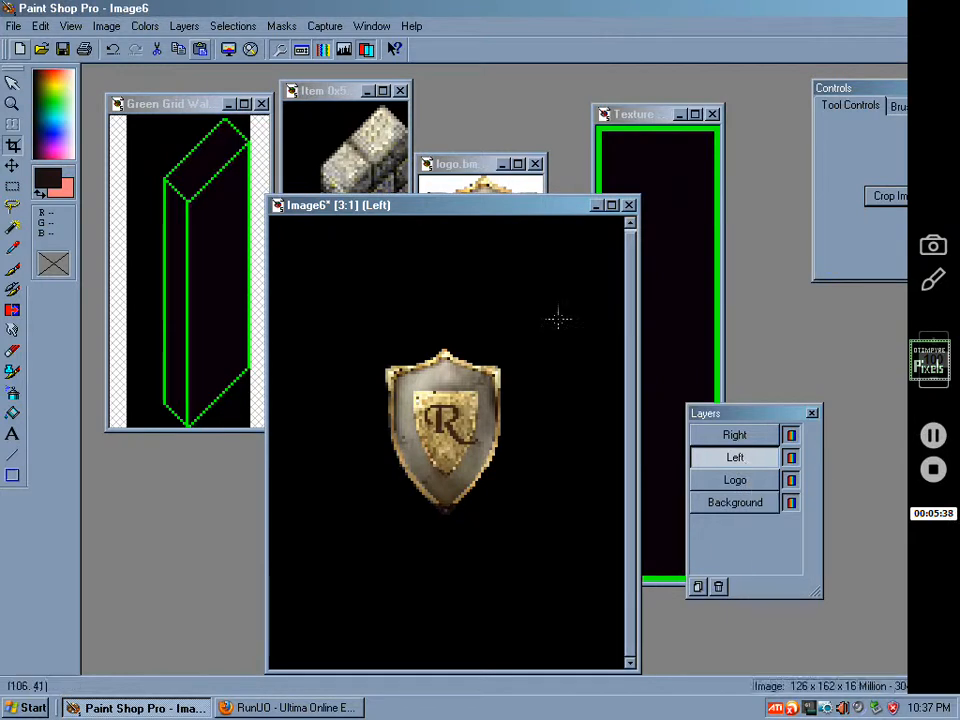
# Paste the green template frame onto the Left layer over the shield's left half and deselect it.
pyautogui.hotkey('ctrl', 'e')
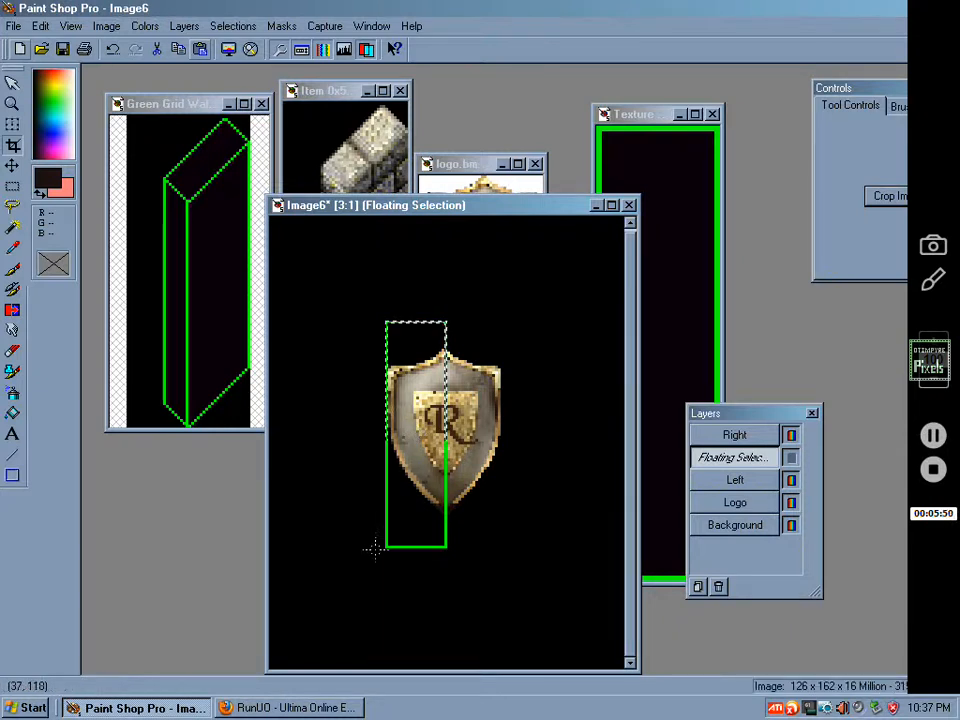
pyautogui.click(233, 26)
pyautogui.click(257, 92)
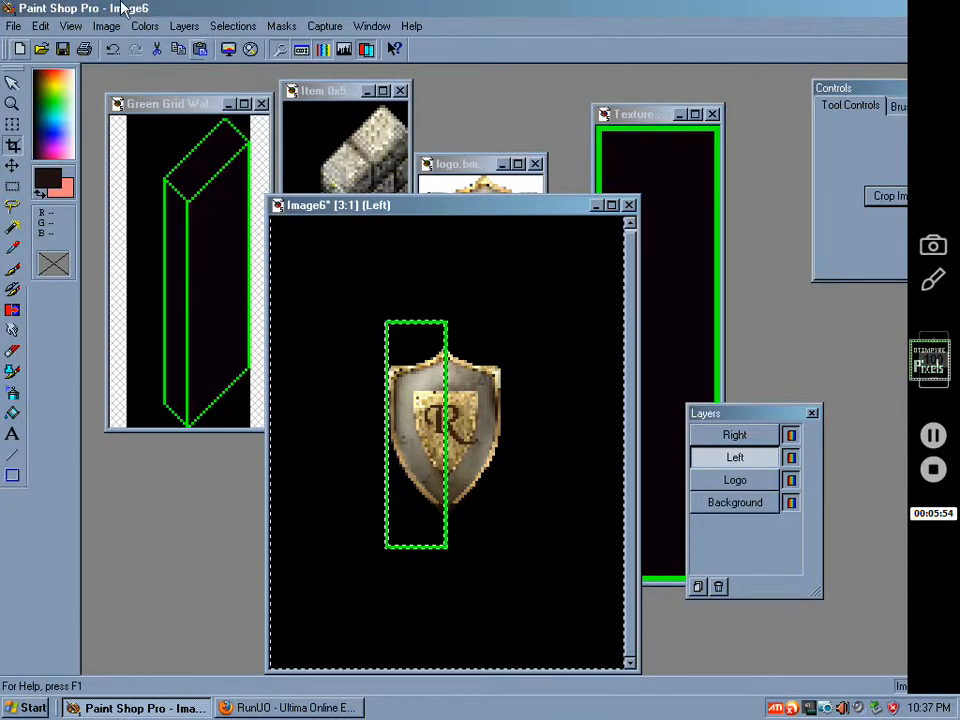
pyautogui.click(233, 26)
pyautogui.click(231, 62)
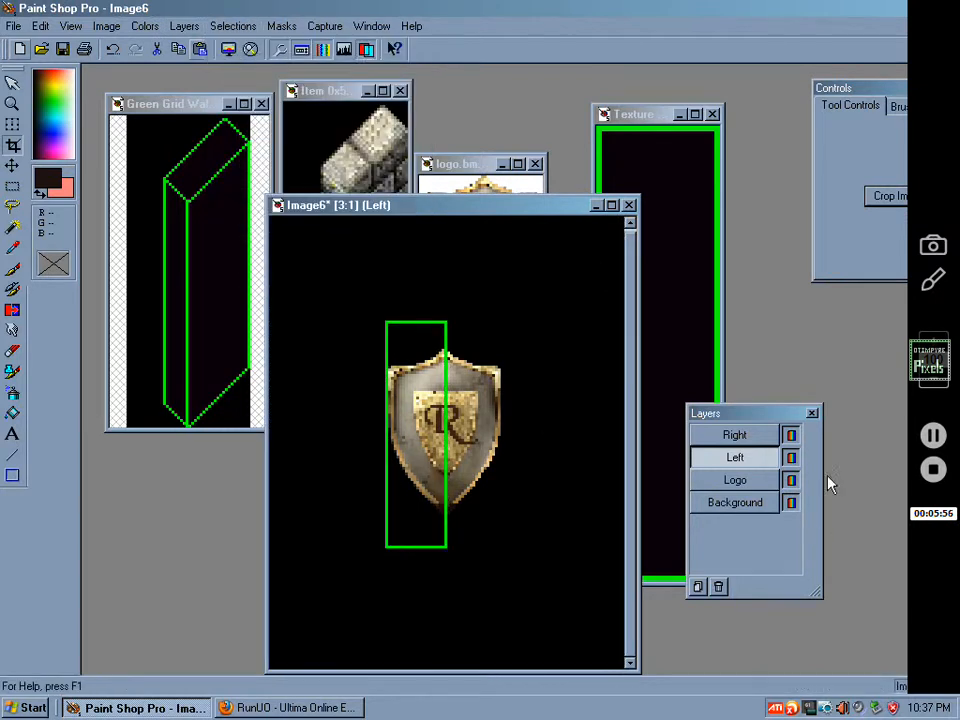
# Paste a second green frame onto the Right layer over the shield's right half, lined up with the left frame's edge, and deselect it.
pyautogui.click(740, 435)
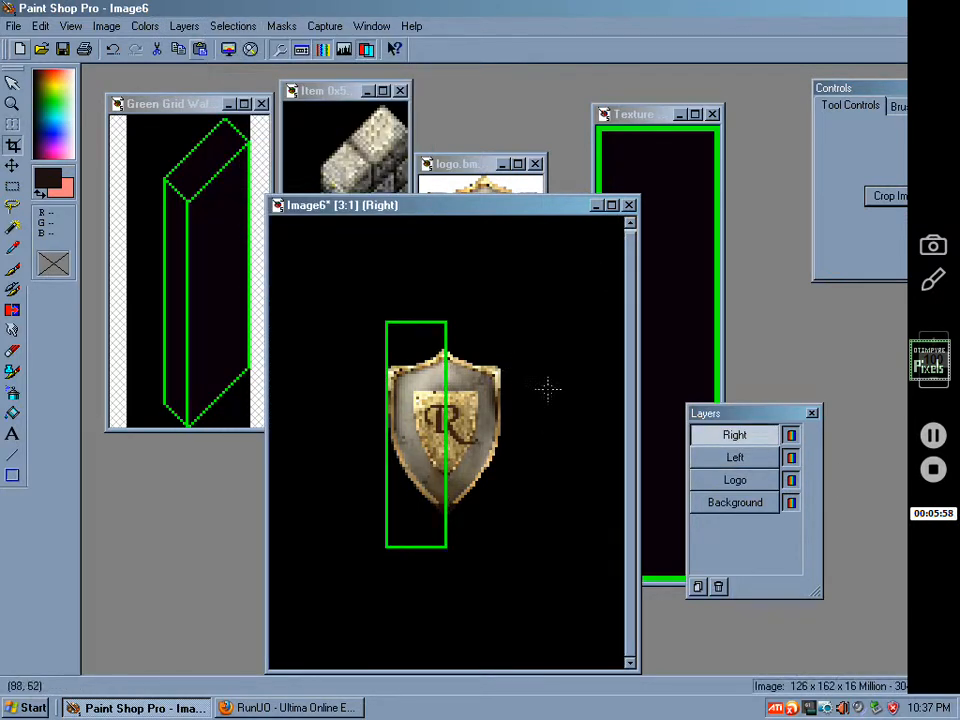
pyautogui.moveTo(416, 432); pyautogui.dragTo(475, 435)
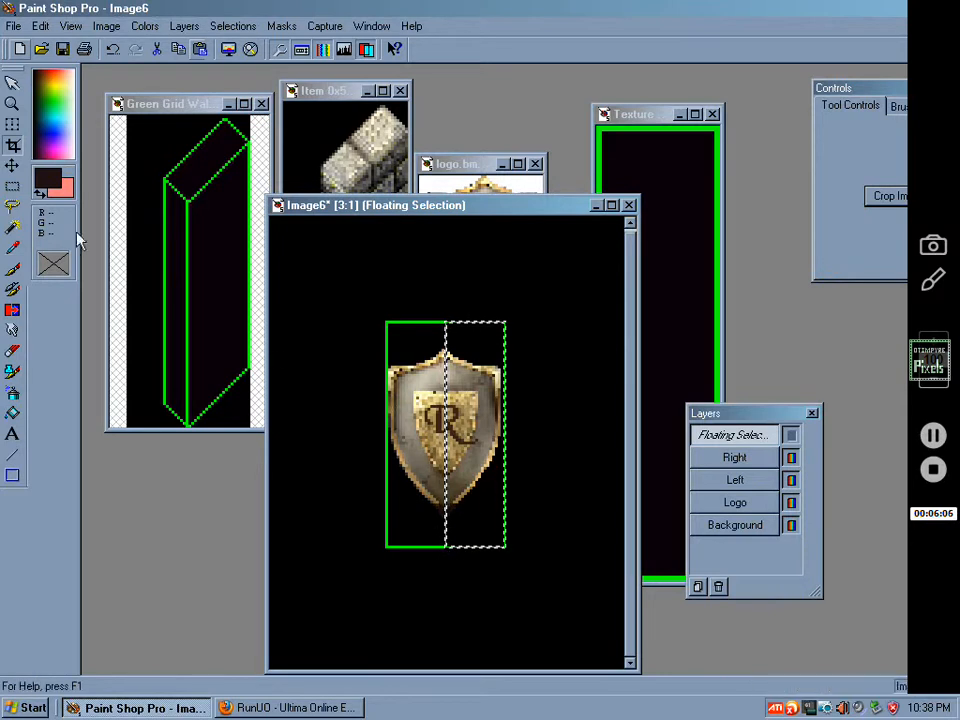
pyautogui.click(12, 103)
pyautogui.click(428, 413)
pyautogui.click(428, 413)
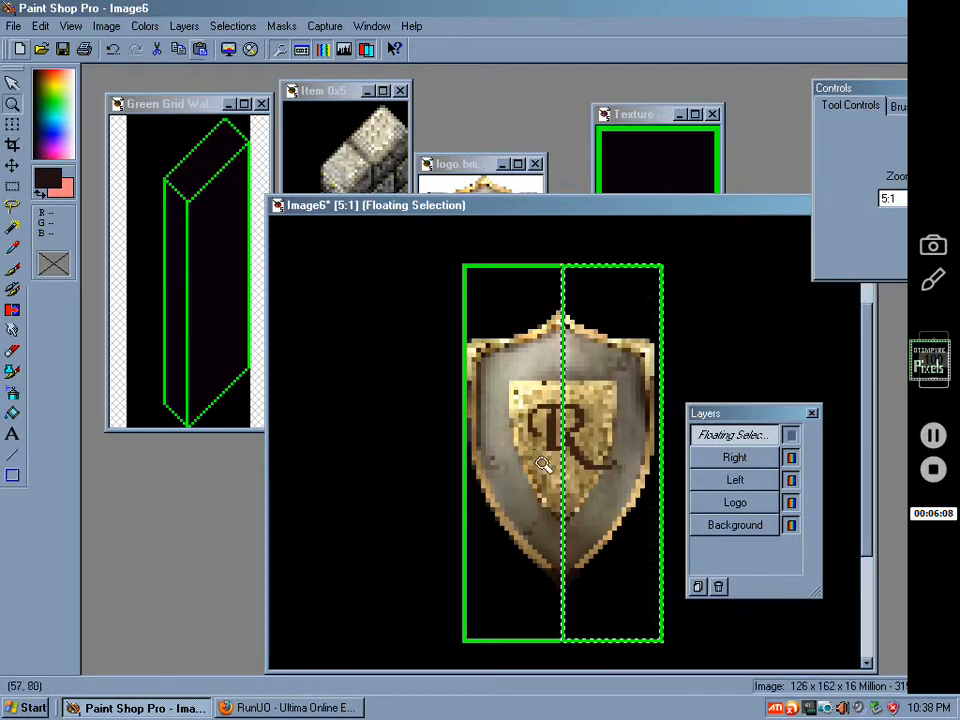
pyautogui.click(598, 464)
pyautogui.click(630, 430)
pyautogui.rightClick(588, 502)
pyautogui.click(588, 502)
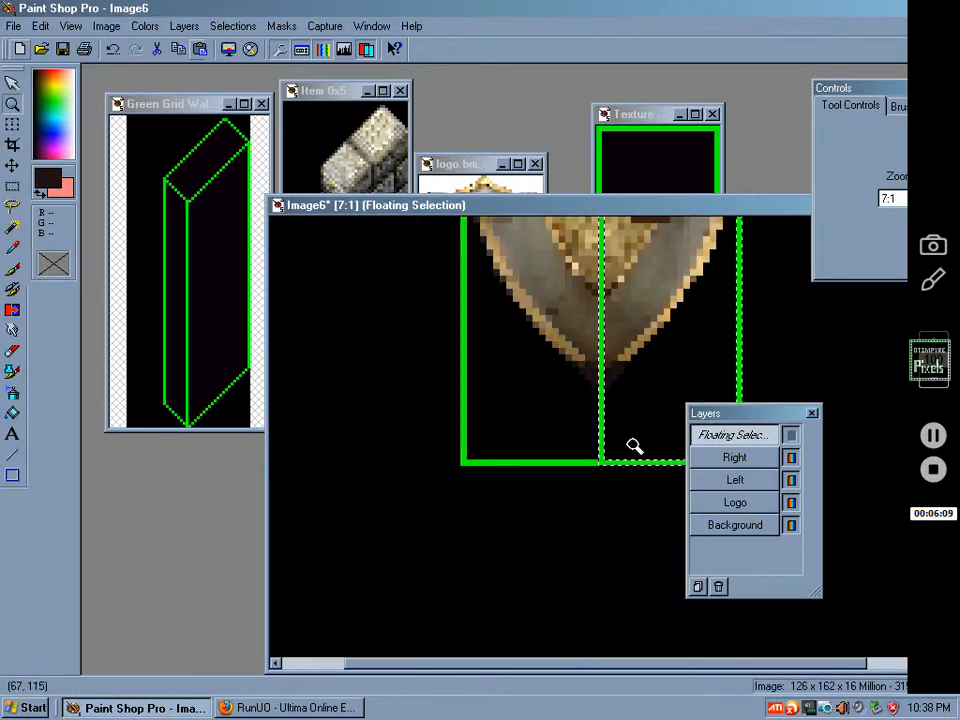
pyautogui.click(12, 165)
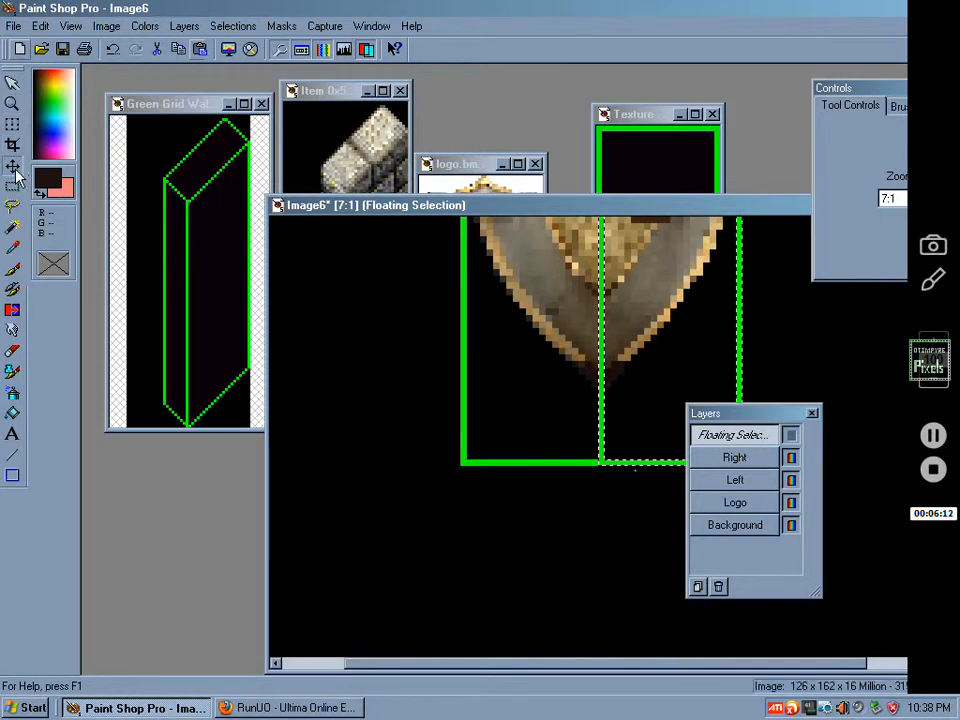
pyautogui.moveTo(596, 365); pyautogui.dragTo(574, 399)
pyautogui.scroll(-3, 529, 369)
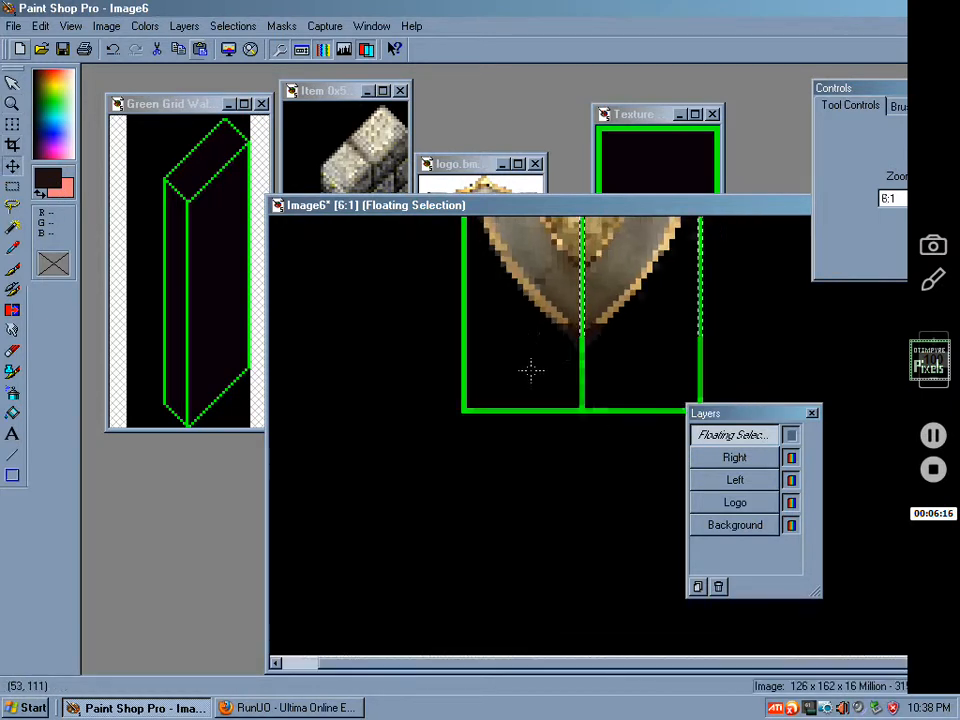
pyautogui.click(233, 26)
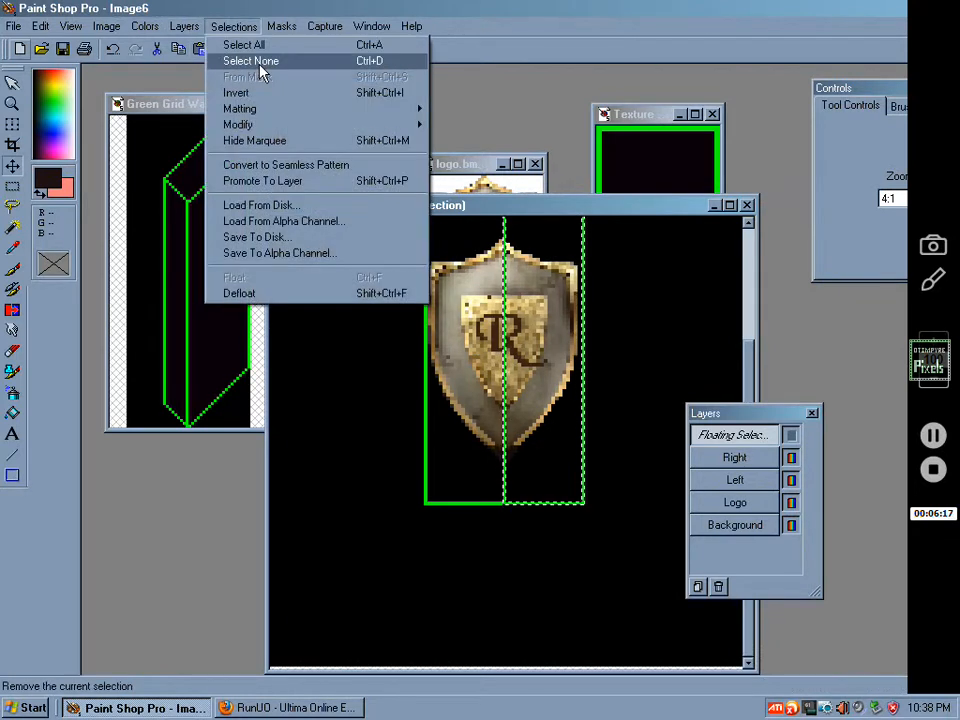
pyautogui.click(256, 62)
# Move the shield on the Logo layer about one pixel to the right to centre it between the two green frames.
pyautogui.click(718, 488)
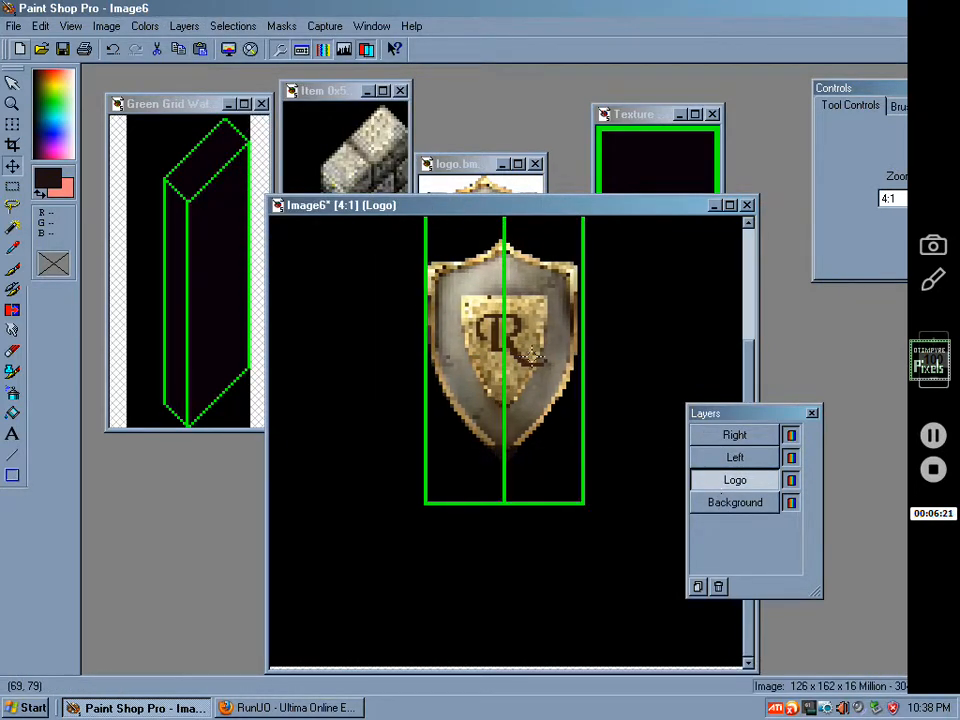
pyautogui.moveTo(532, 354); pyautogui.dragTo(536, 355)
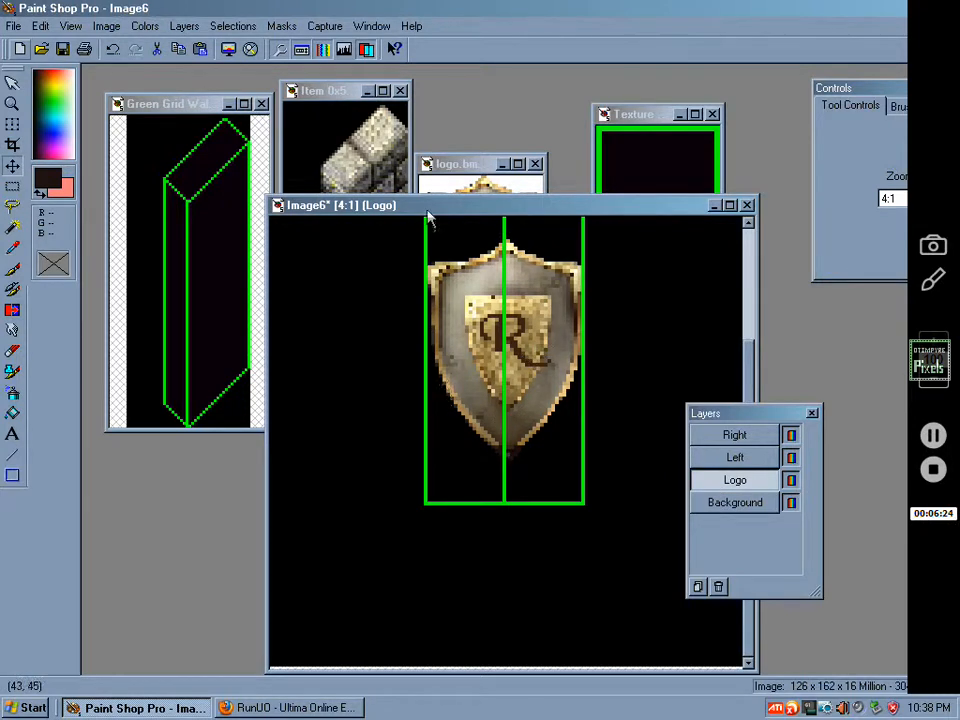
pyautogui.click(232, 26)
pyautogui.moveTo(203, 24)
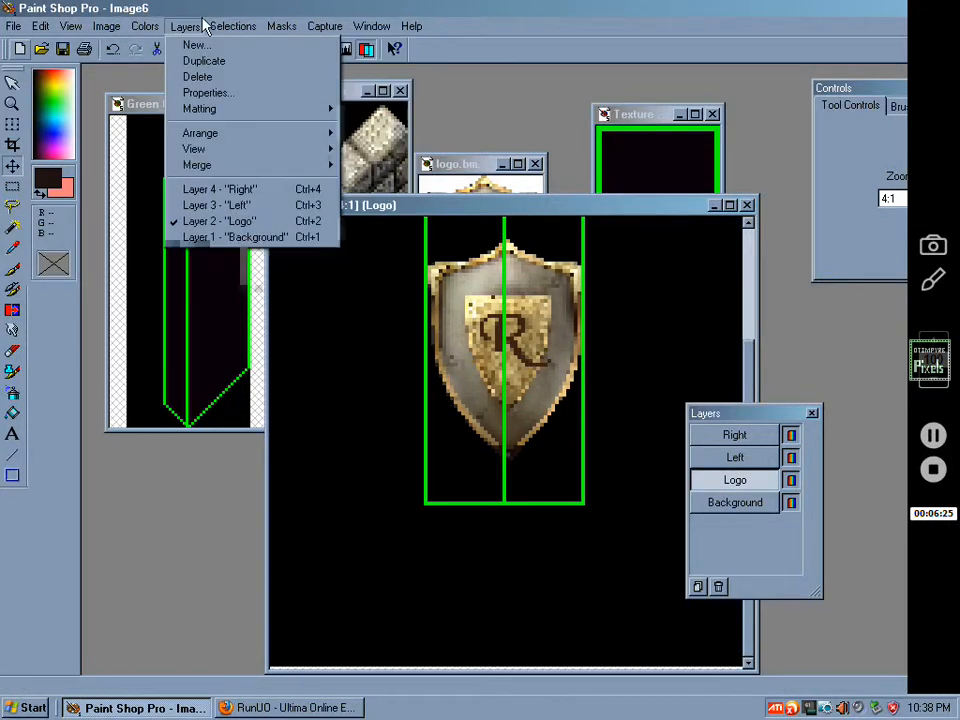
pyautogui.click(572, 6)
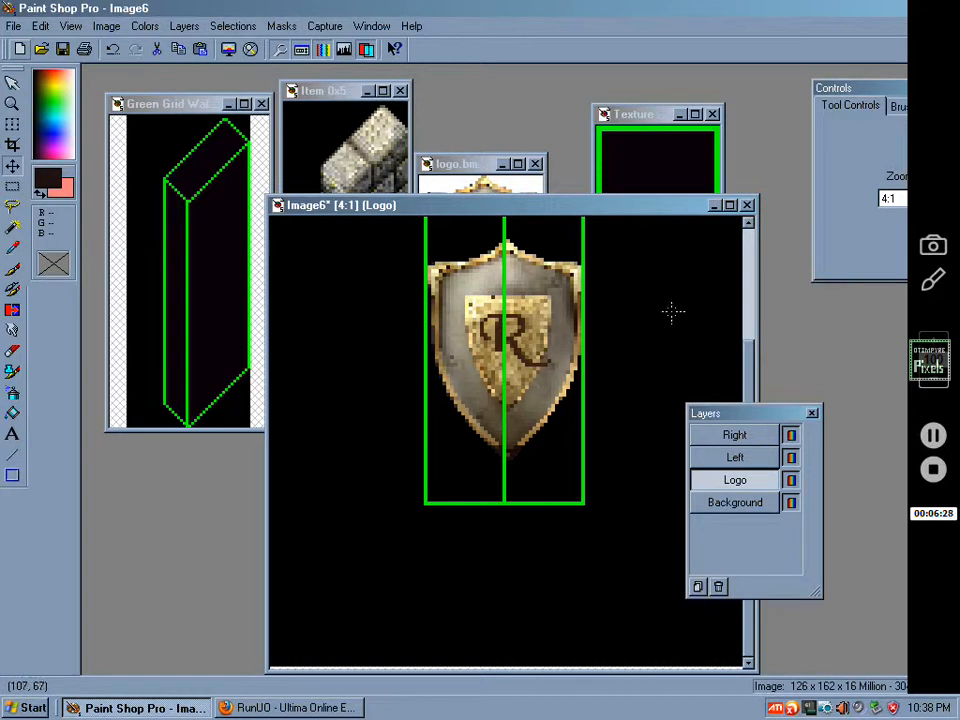
# Select the left frame's rectangle on the Left layer by picking the area outside it with the Magic Wand and inverting the selection.
pyautogui.click(770, 464)
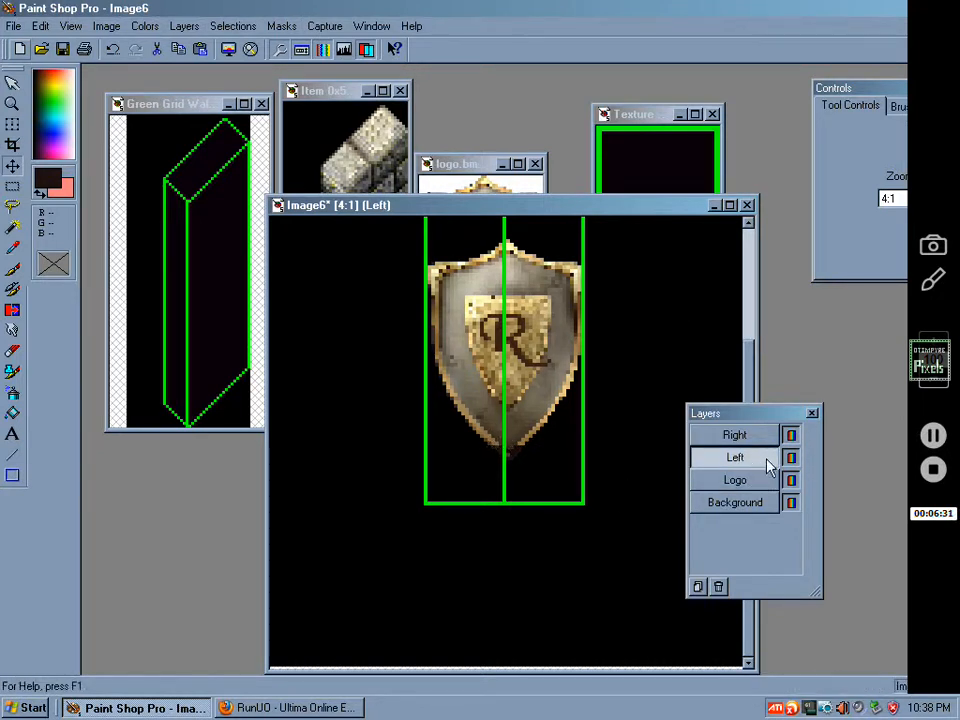
pyautogui.scroll(2, 602, 294)
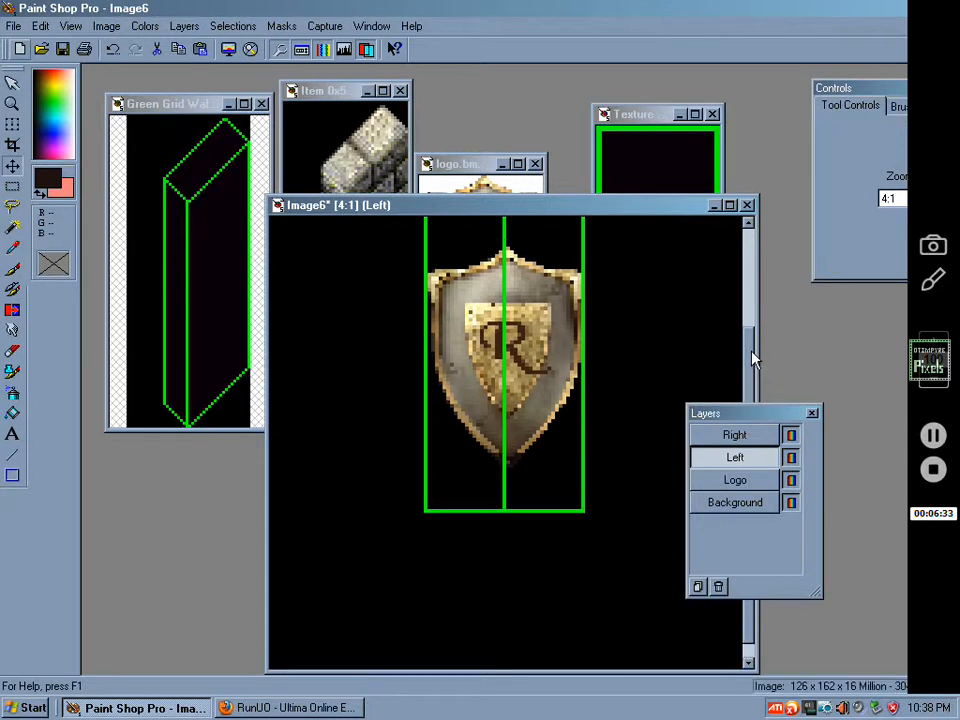
pyautogui.click(12, 230)
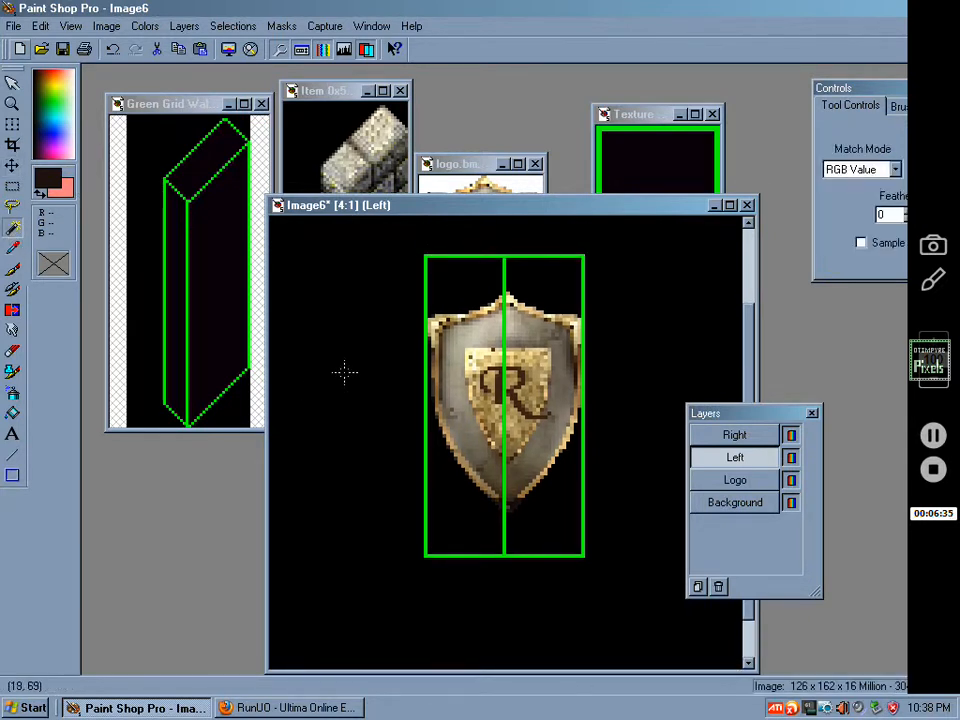
pyautogui.click(336, 433)
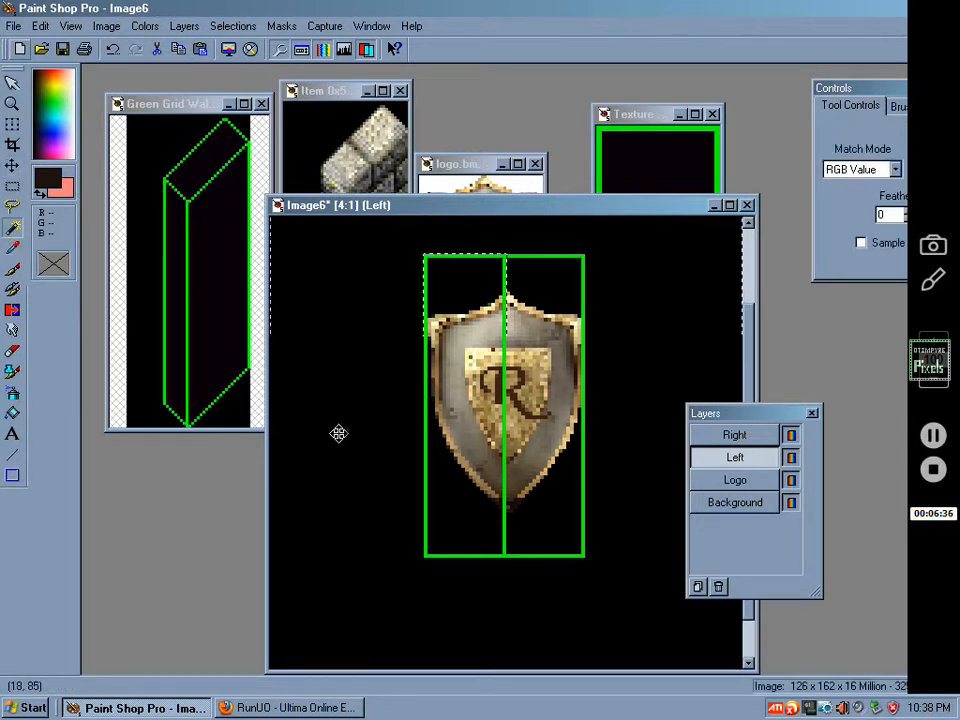
pyautogui.click(232, 26)
pyautogui.click(250, 94)
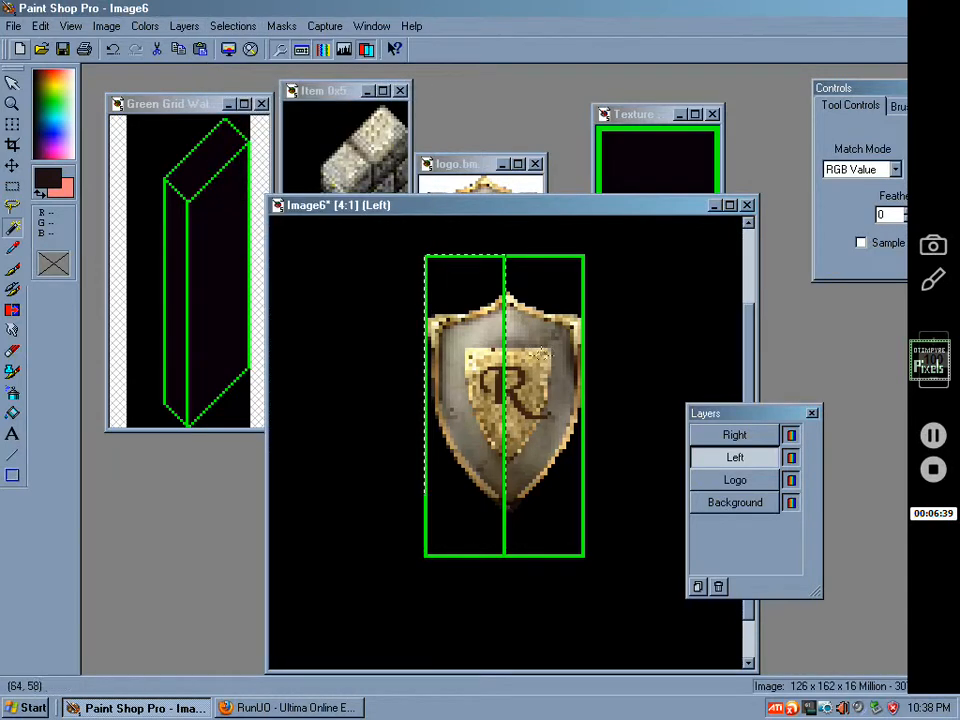
# Merge the Logo and Background layers with the Left and Right layers temporarily hidden.
pyautogui.click(735, 480)
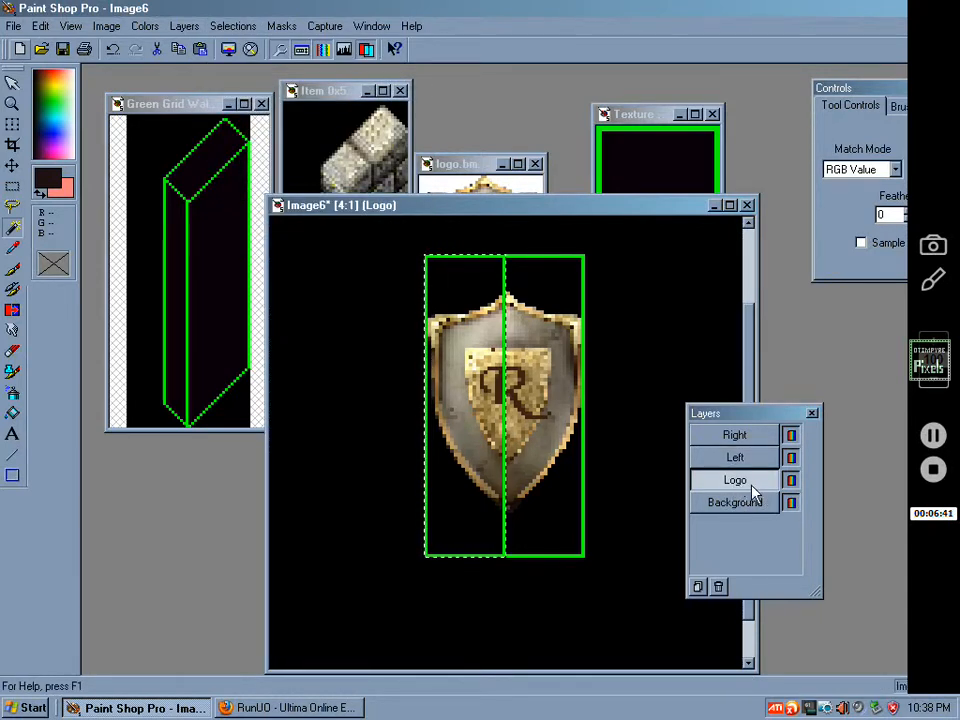
pyautogui.click(184, 26)
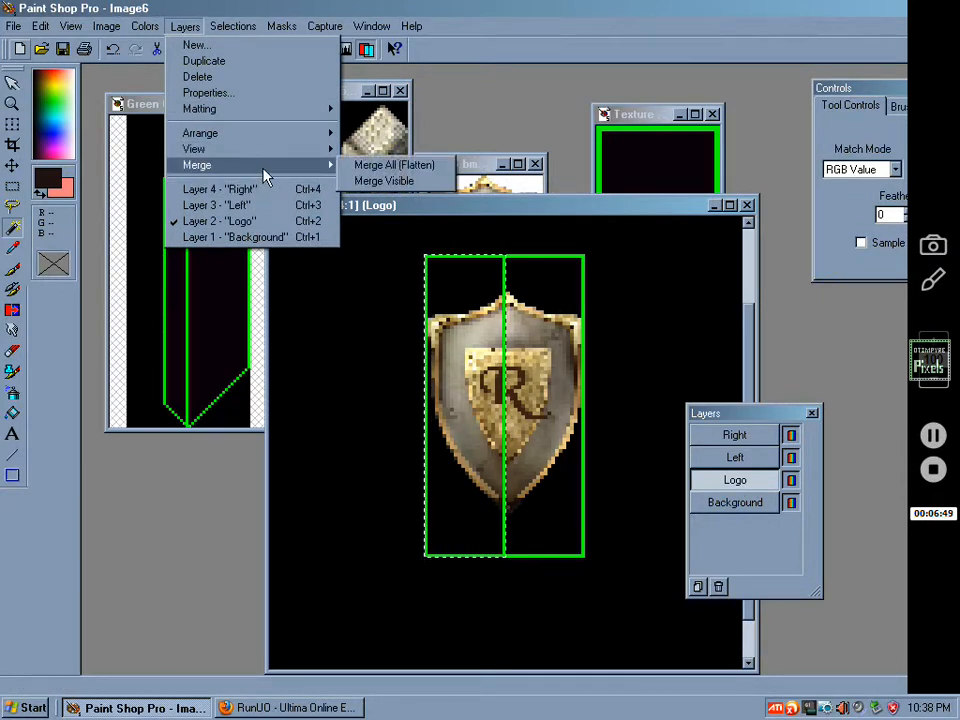
pyautogui.click(790, 457)
pyautogui.click(790, 435)
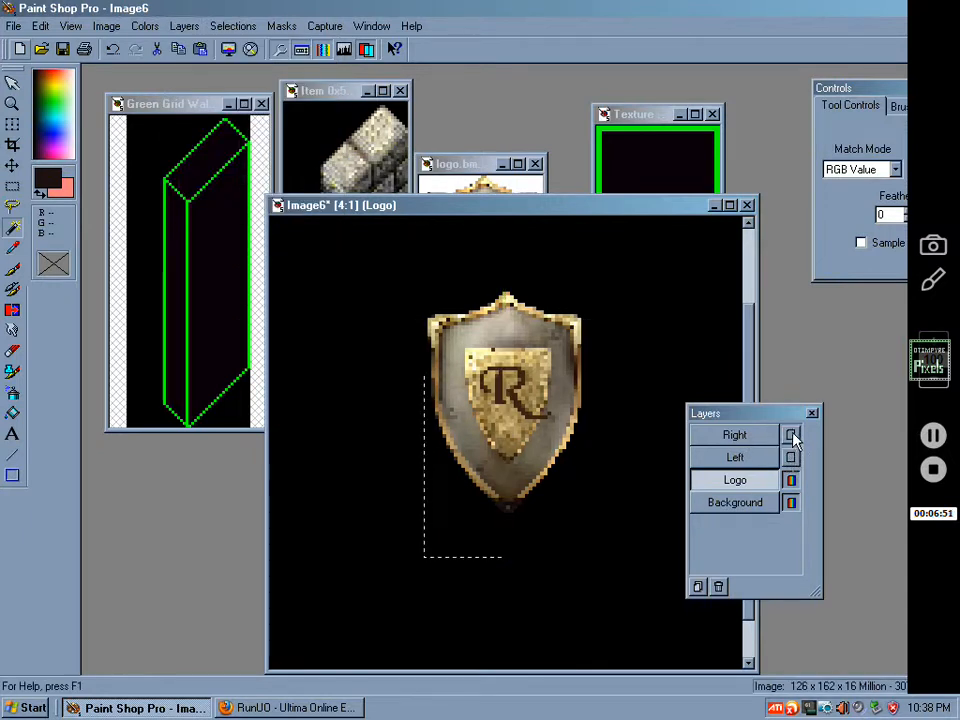
pyautogui.click(185, 26)
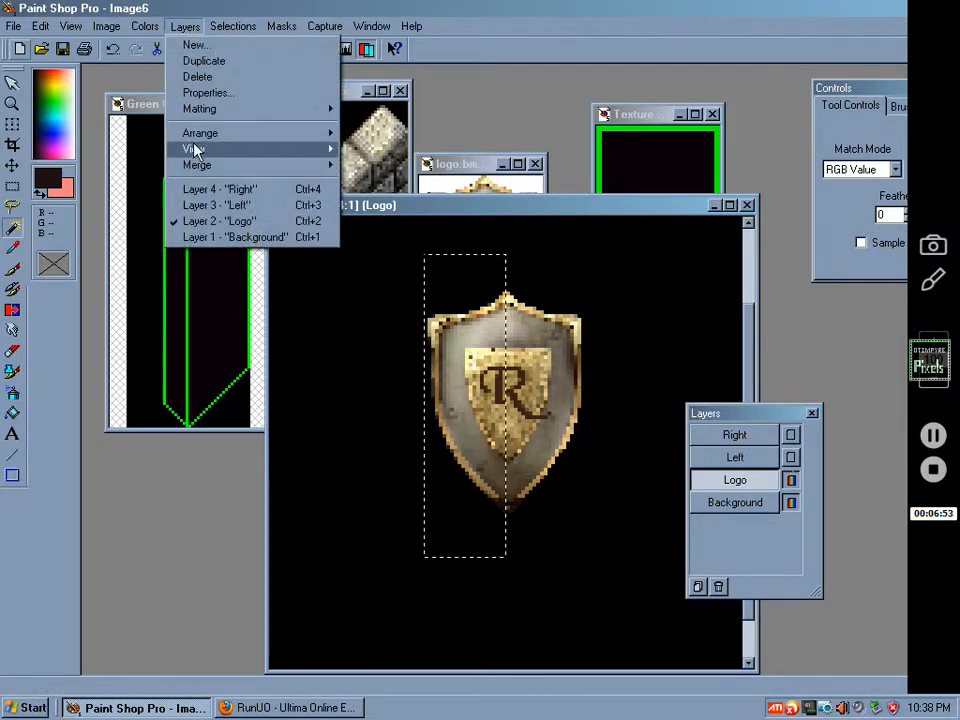
pyautogui.moveTo(223, 165)
pyautogui.click(398, 182)
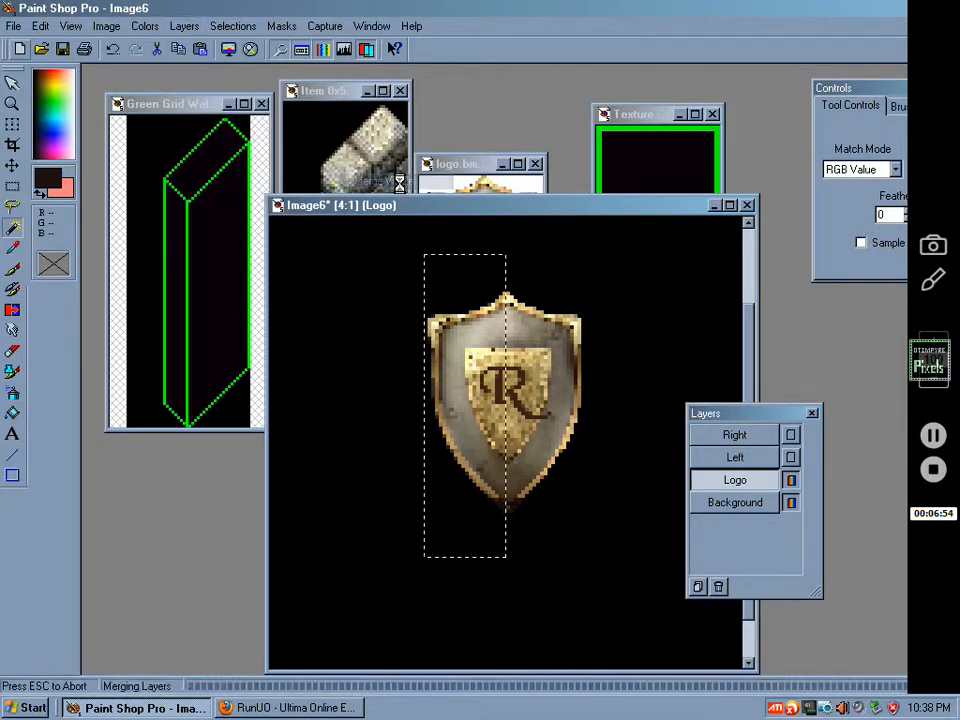
pyautogui.click(790, 435)
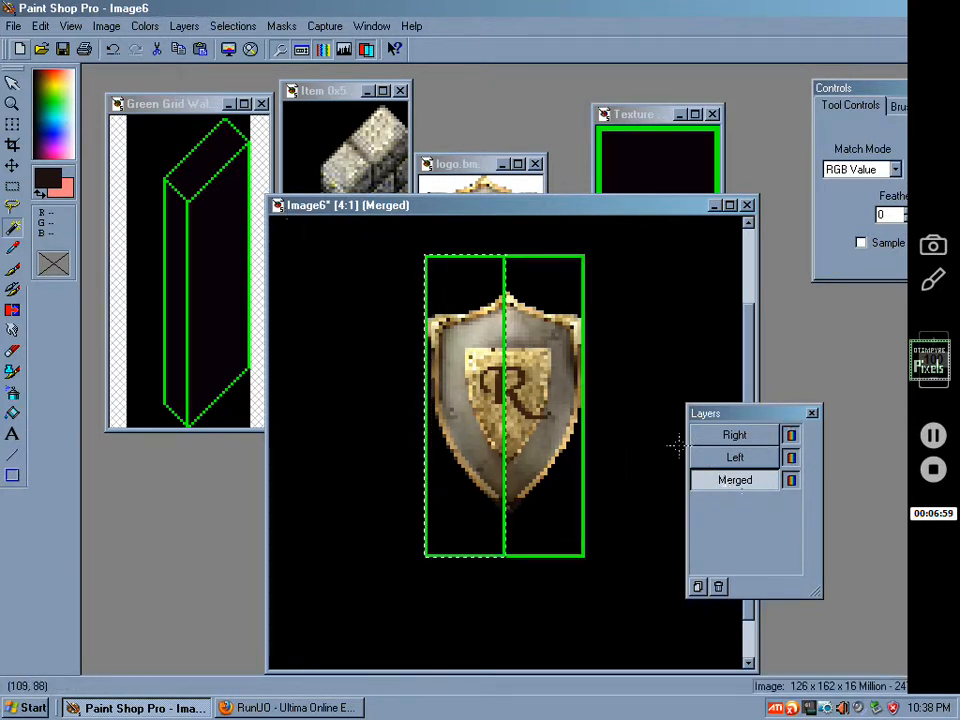
# Clear the green frame inside the selection from the Left layer.
pyautogui.click(722, 459)
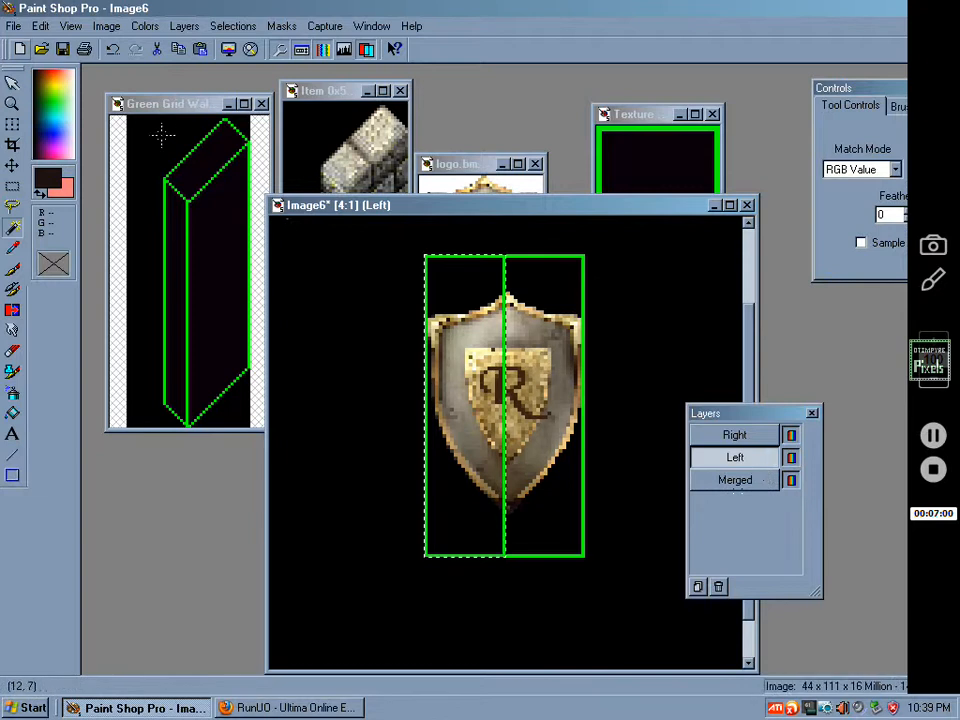
pyautogui.click(41, 26)
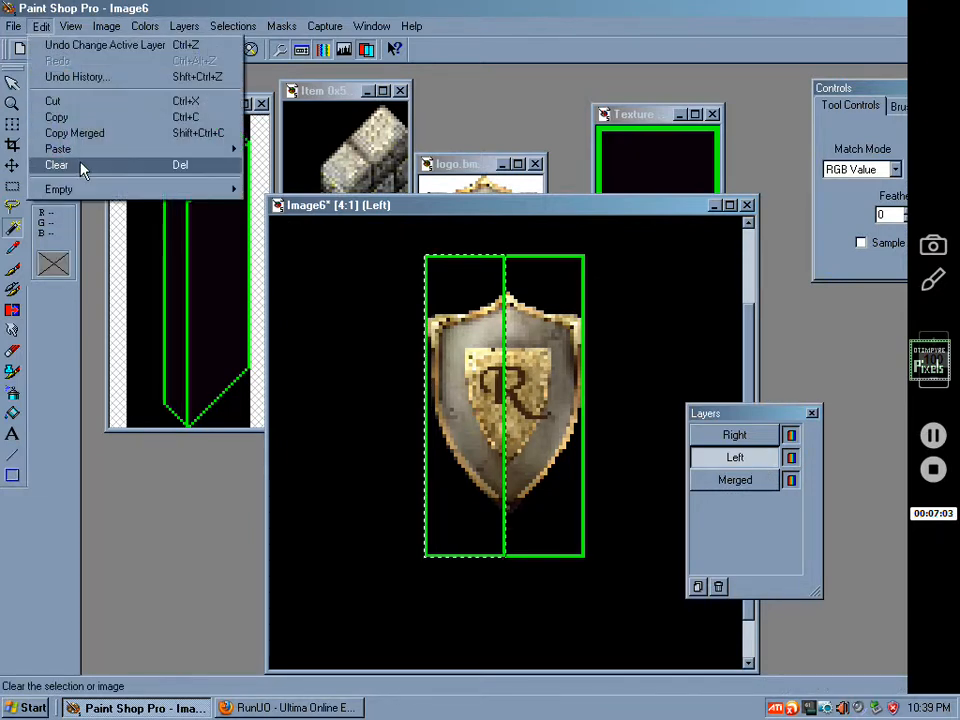
pyautogui.click(69, 26)
pyautogui.click(43, 28)
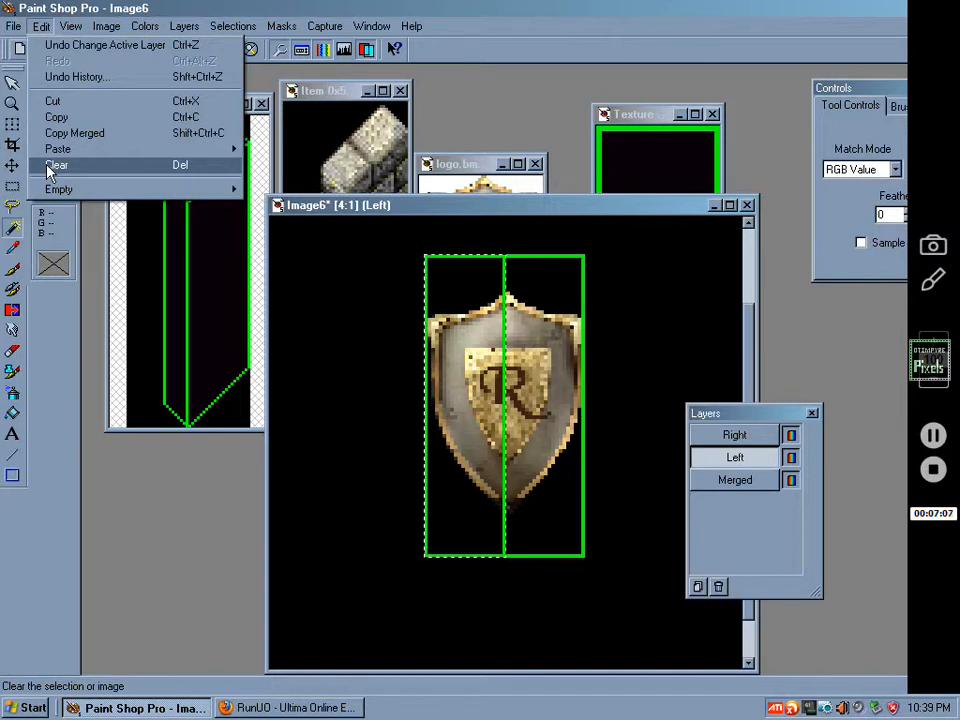
pyautogui.click(50, 168)
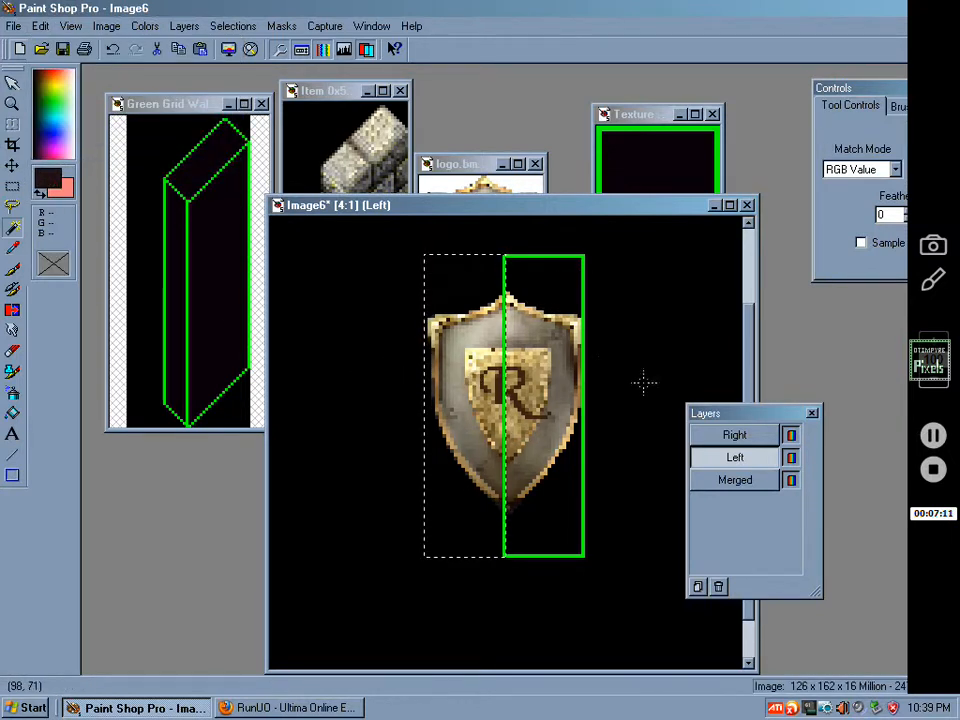
# Copy the selected left half of the shield from the Merged layer and paste it into a new 400 x 400 image.
pyautogui.click(735, 480)
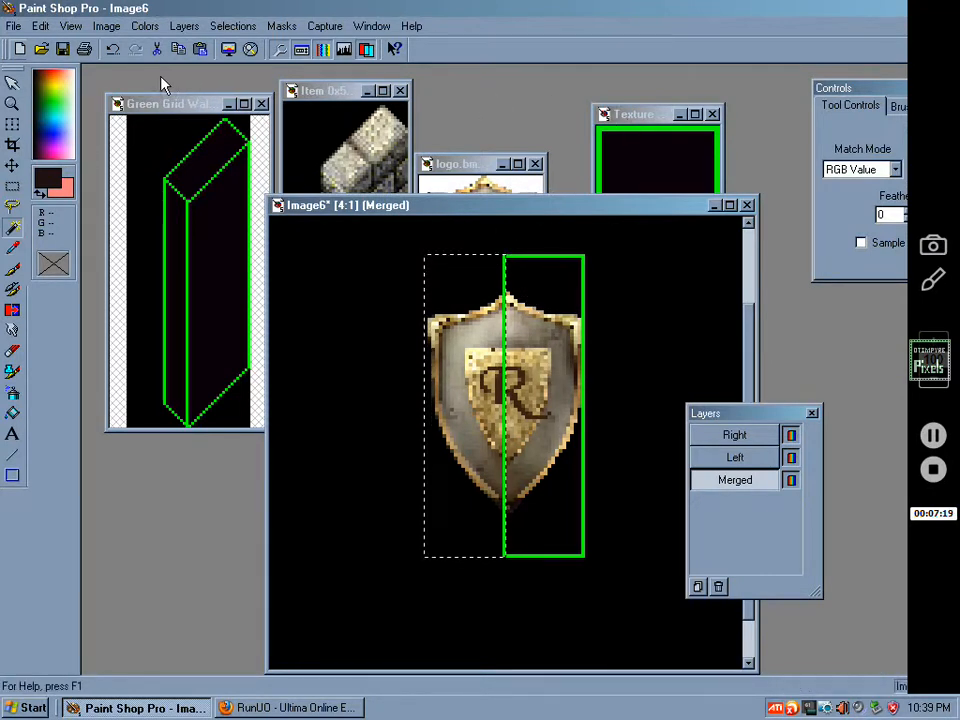
pyautogui.click(14, 26)
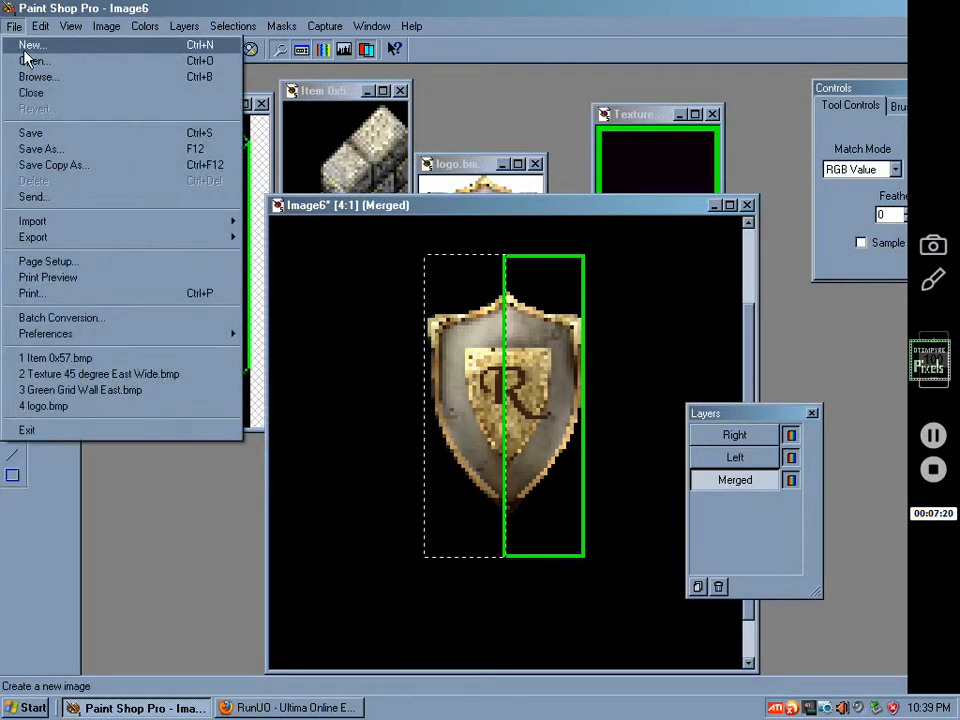
pyautogui.click(28, 44)
pyautogui.click(395, 470)
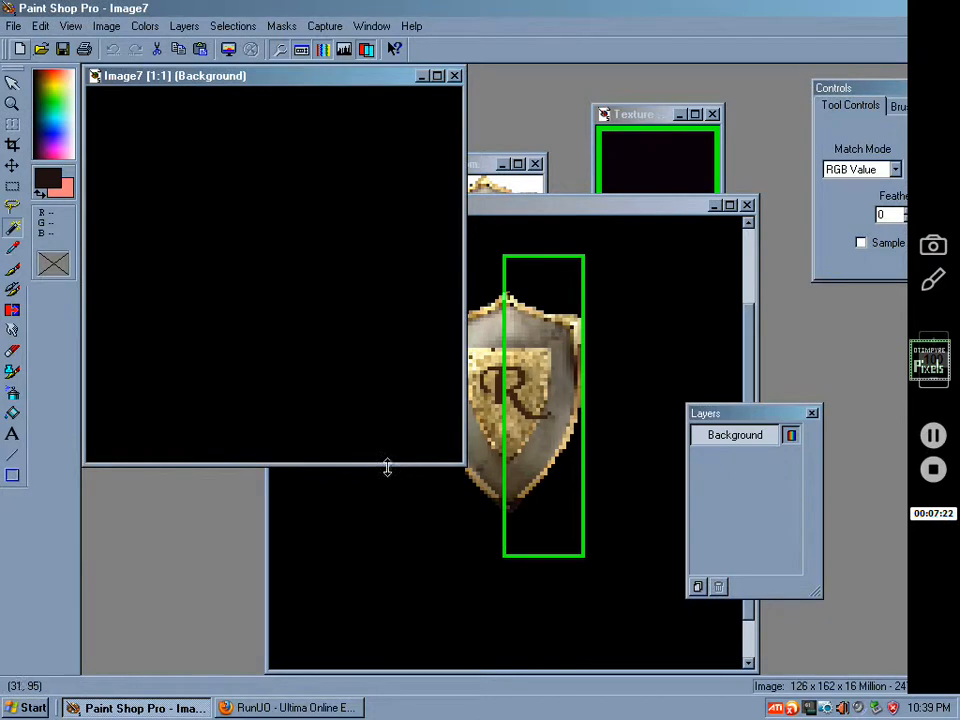
pyautogui.hotkey('ctrl', 'e')
pyautogui.click(271, 270)
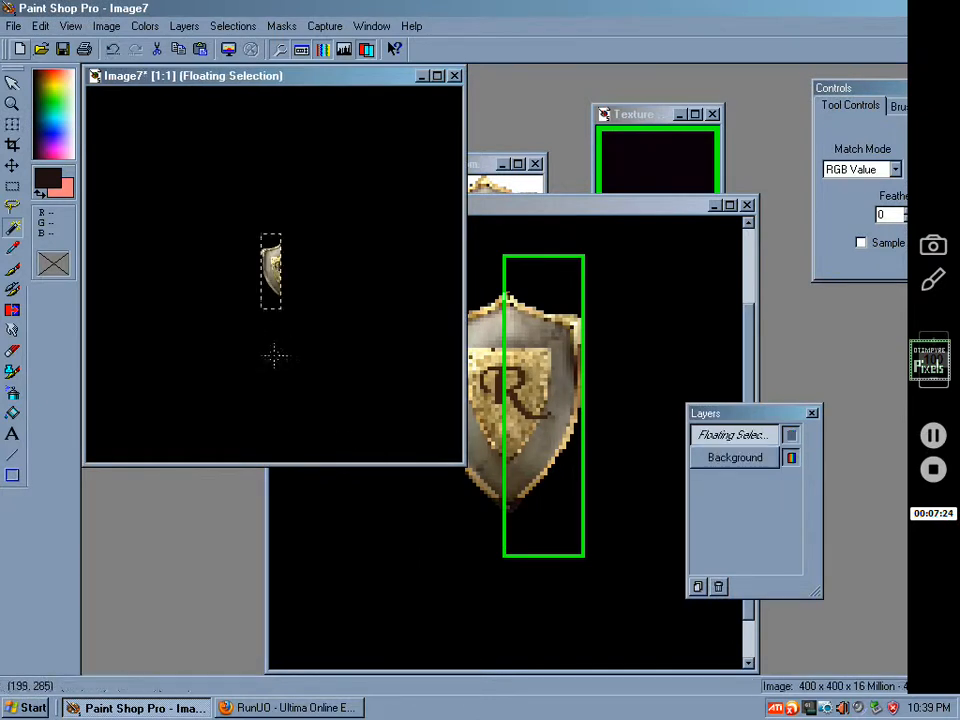
# Invert the selection so the area around the pasted left half is selected, and set the background color to white.
pyautogui.click(232, 26)
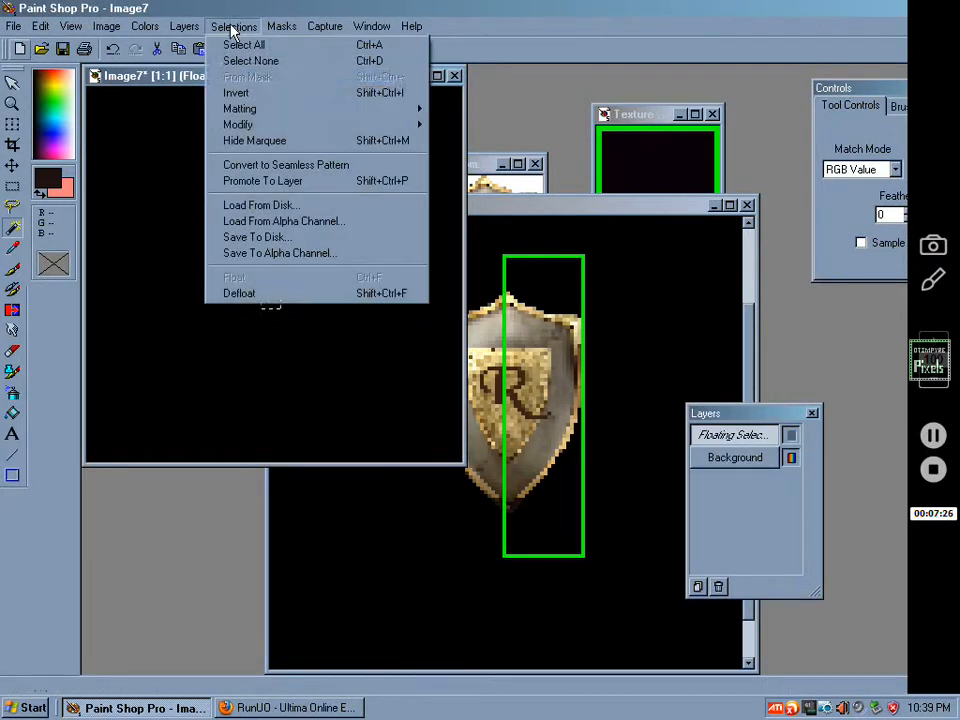
pyautogui.click(236, 92)
pyautogui.click(64, 187)
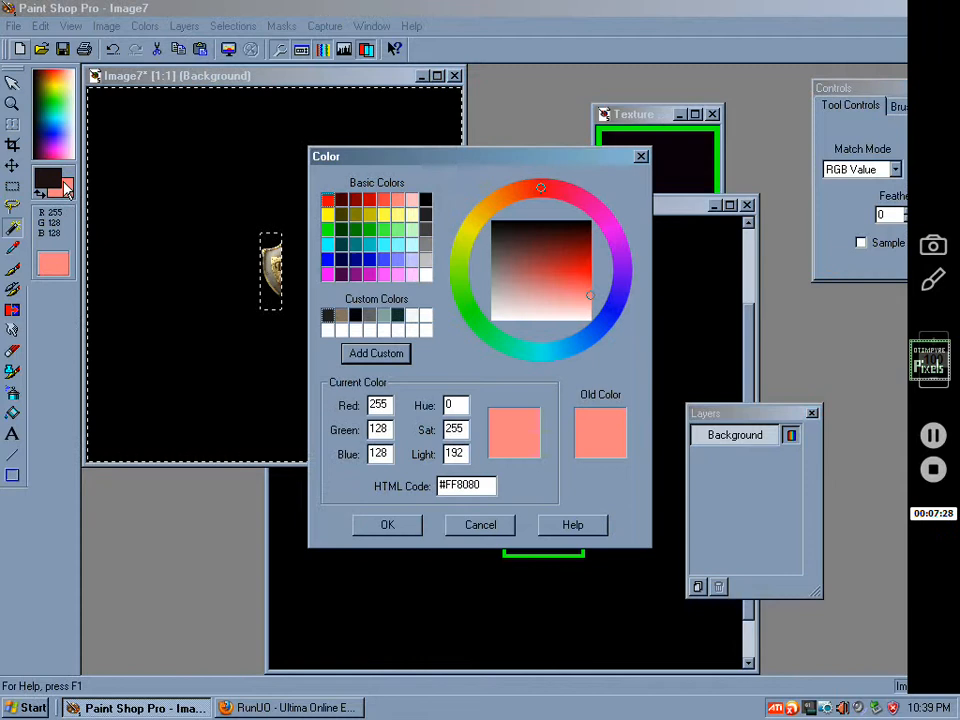
pyautogui.click(426, 272)
pyautogui.click(408, 522)
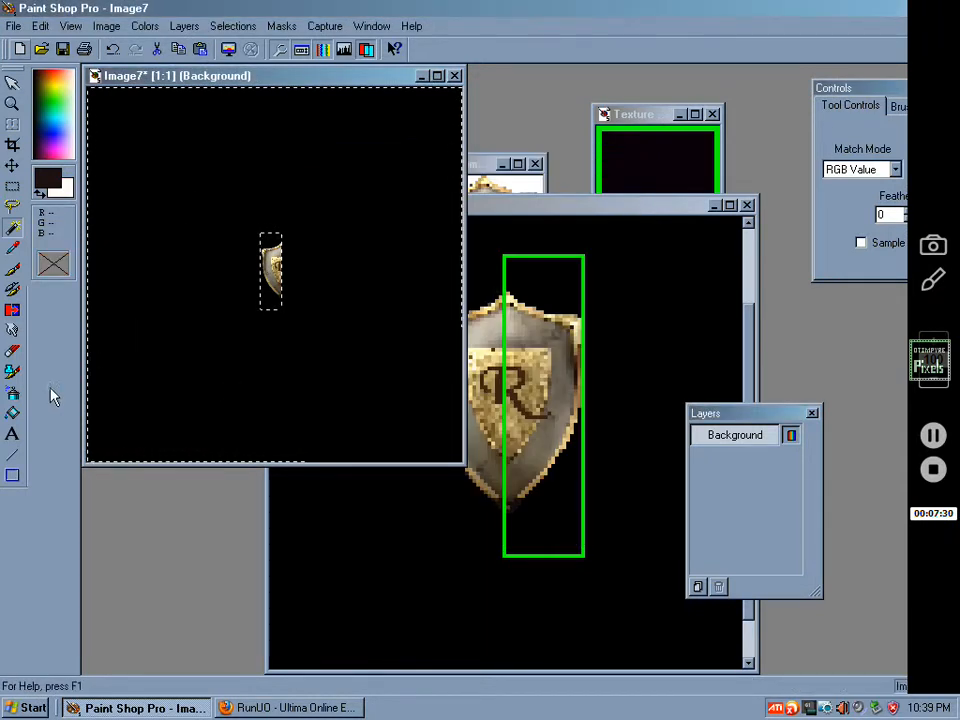
# Flood fill the area around the left shield half with white and clear the selection.
pyautogui.click(12, 414)
pyautogui.click(206, 324)
pyautogui.scroll(1, 211, 267)
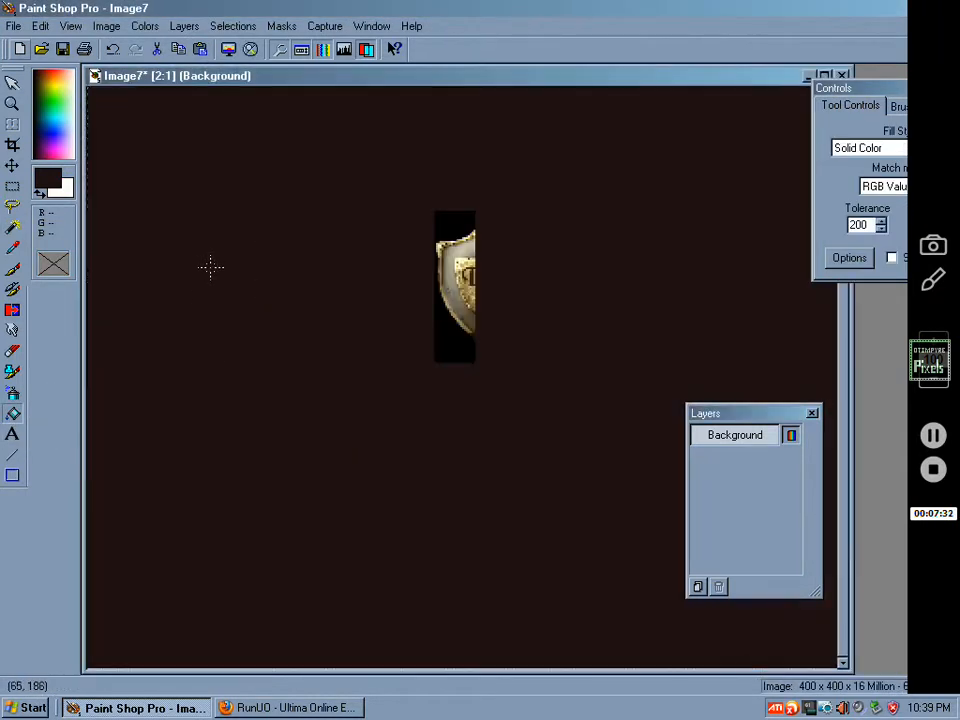
pyautogui.scroll(2, 264, 231)
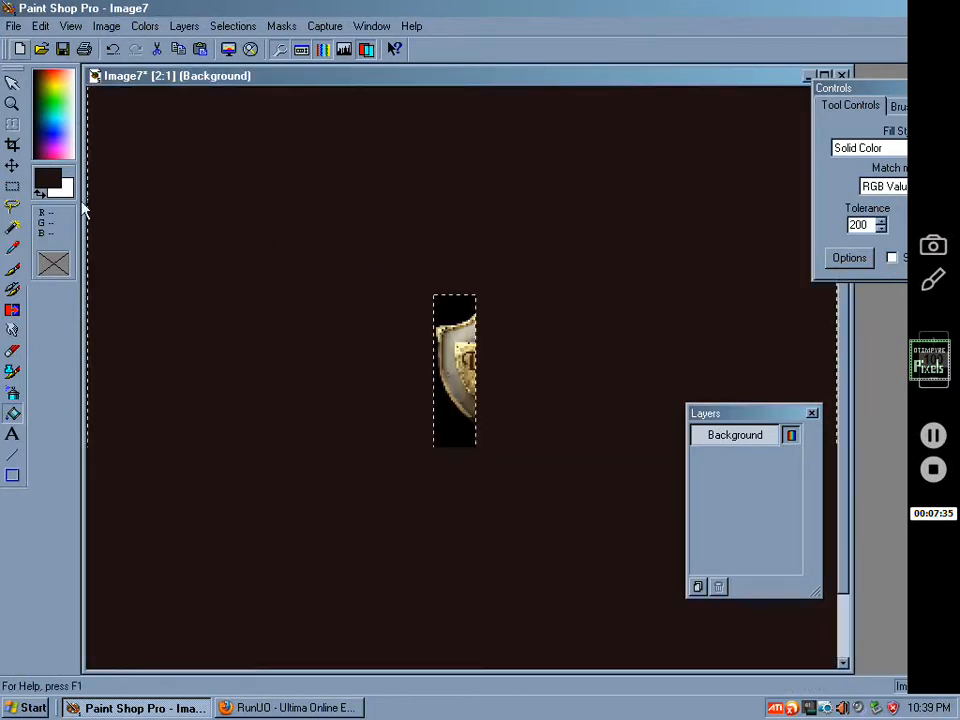
pyautogui.click(41, 192)
pyautogui.click(328, 296)
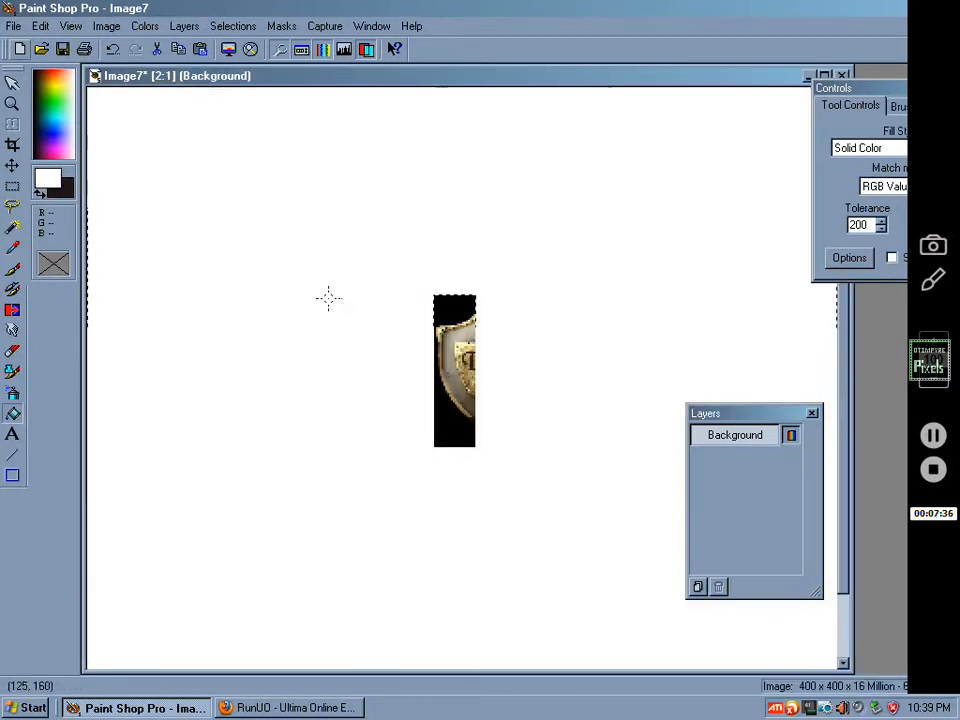
pyautogui.scroll(-2, 349, 289)
pyautogui.scroll(1, 333, 268)
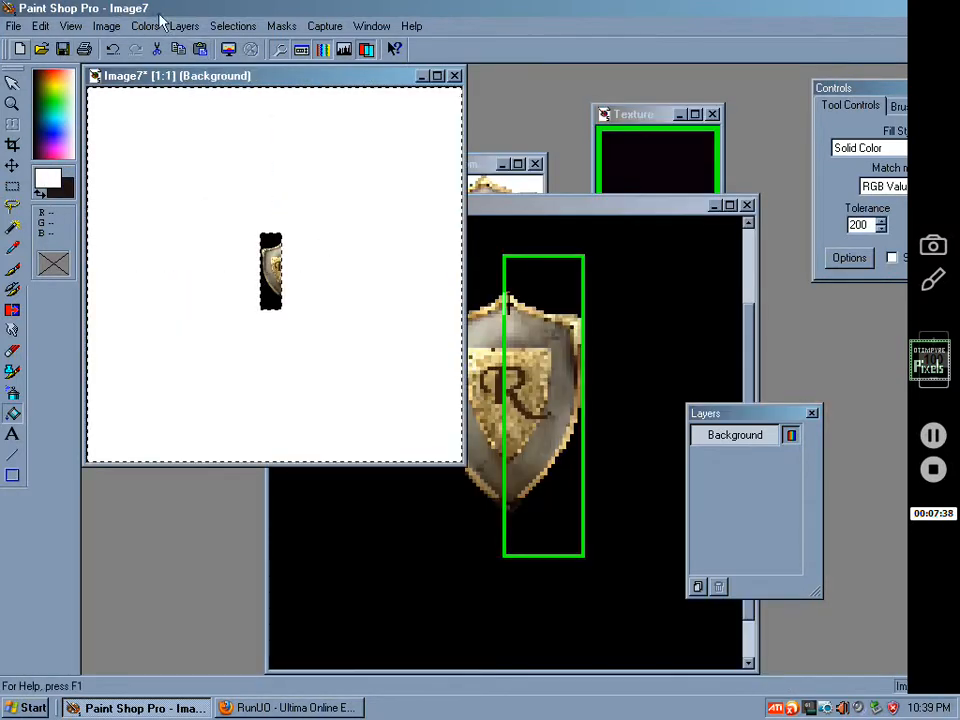
pyautogui.click(233, 26)
pyautogui.click(240, 62)
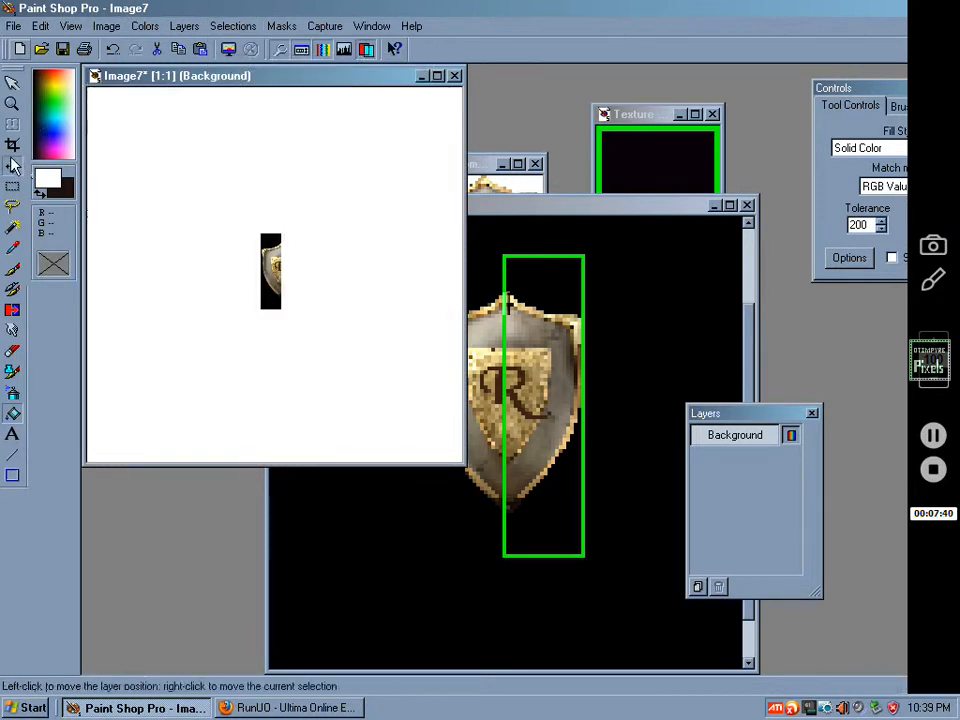
# Crop the image around the left shield half to about 132 x 184 pixels, keeping a white margin.
pyautogui.click(12, 145)
pyautogui.moveTo(212, 186); pyautogui.dragTo(334, 356)
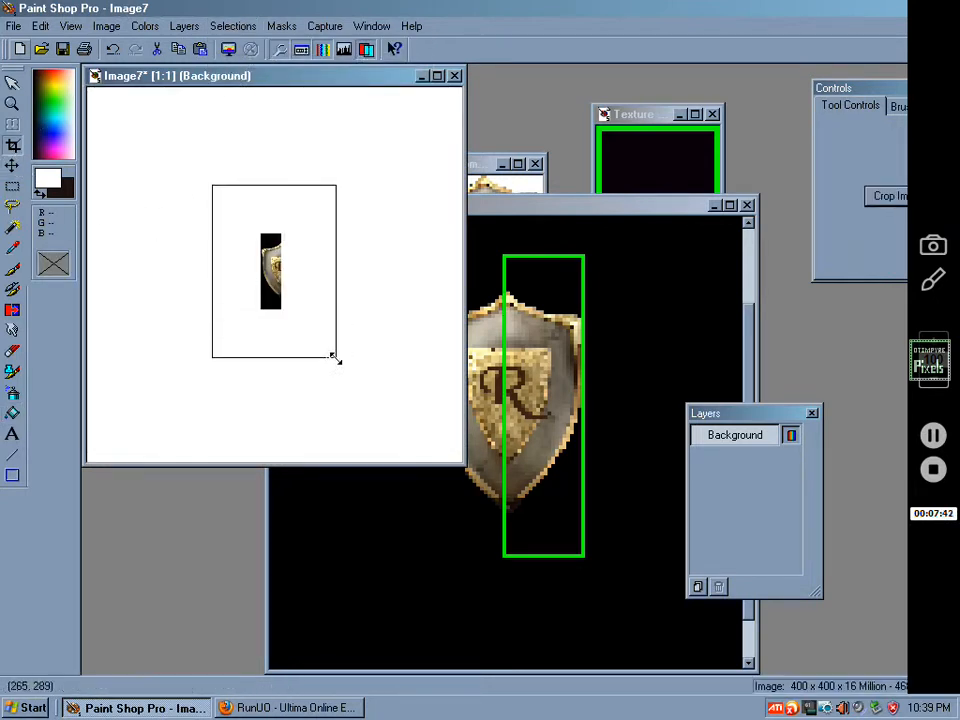
pyautogui.doubleClick(272, 328)
# Select the right frame's rectangle on the full shield image's Right layer with an inverted Magic Wand selection and clear the green frame.
pyautogui.click(615, 206)
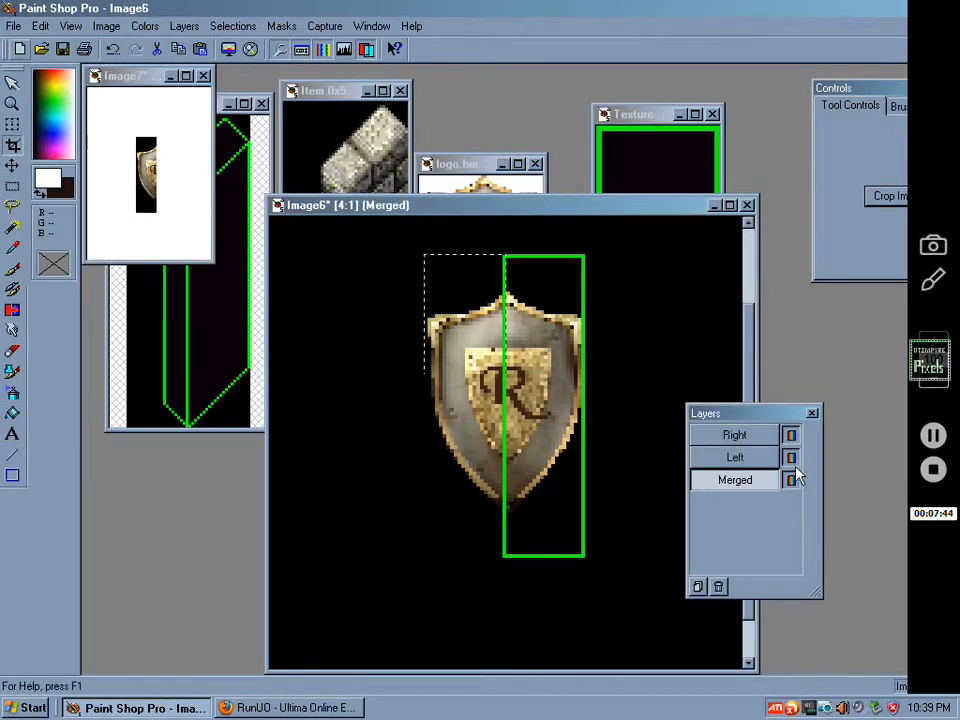
pyautogui.click(755, 437)
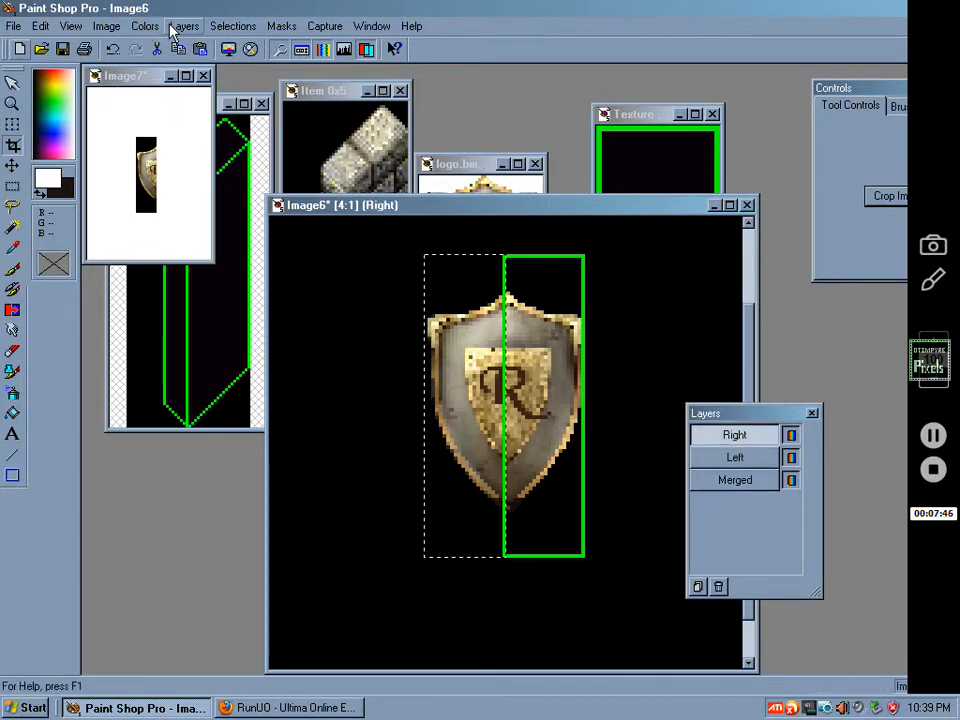
pyautogui.click(228, 27)
pyautogui.click(251, 61)
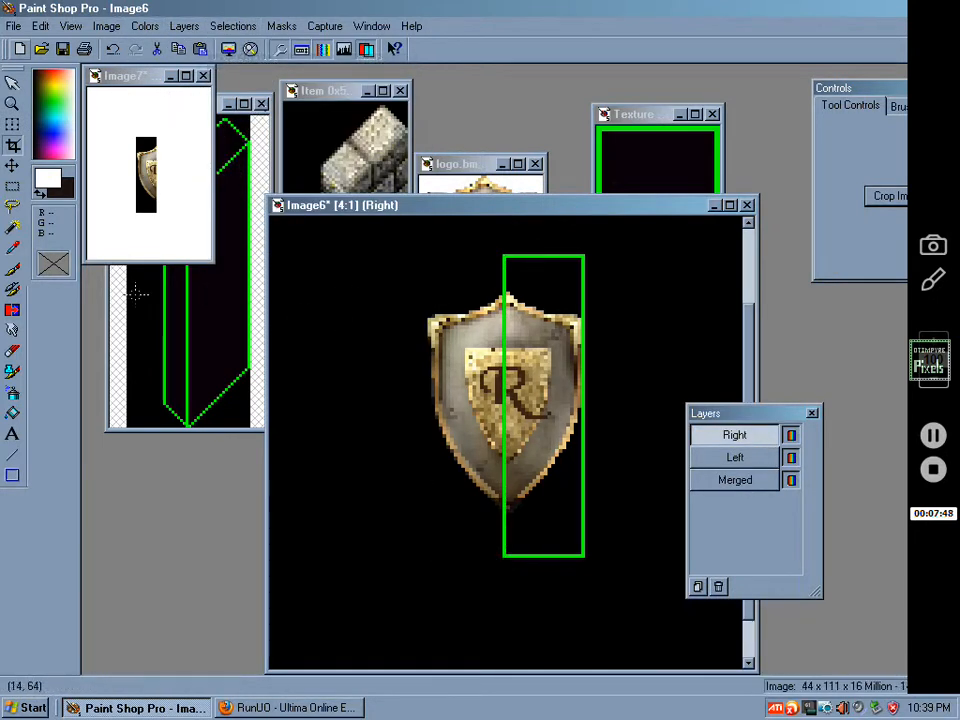
pyautogui.click(12, 228)
pyautogui.click(438, 509)
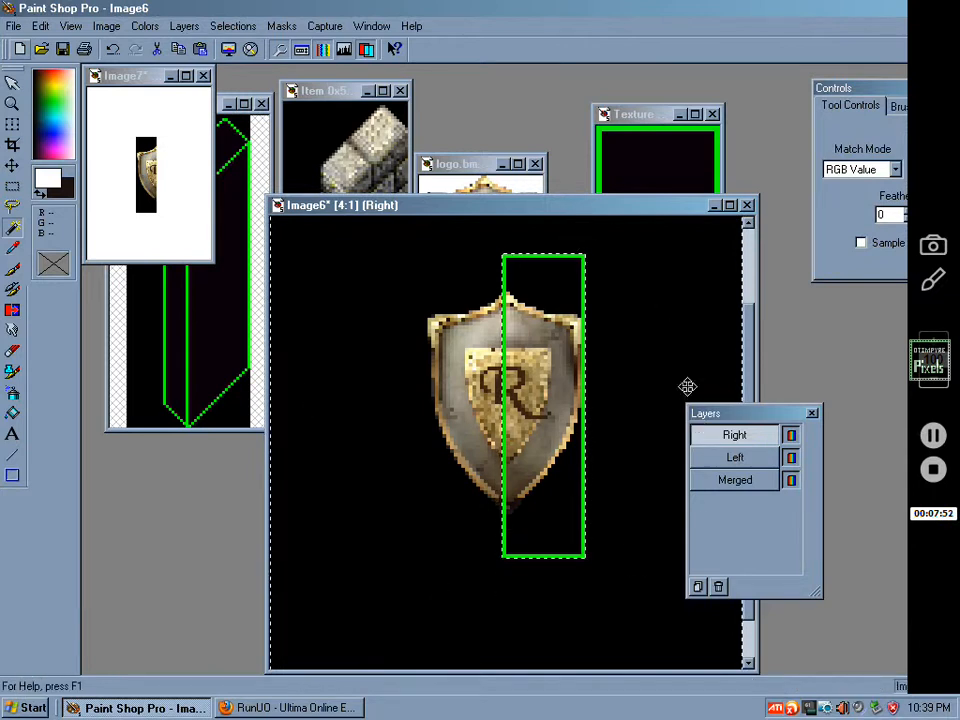
pyautogui.click(232, 26)
pyautogui.click(240, 92)
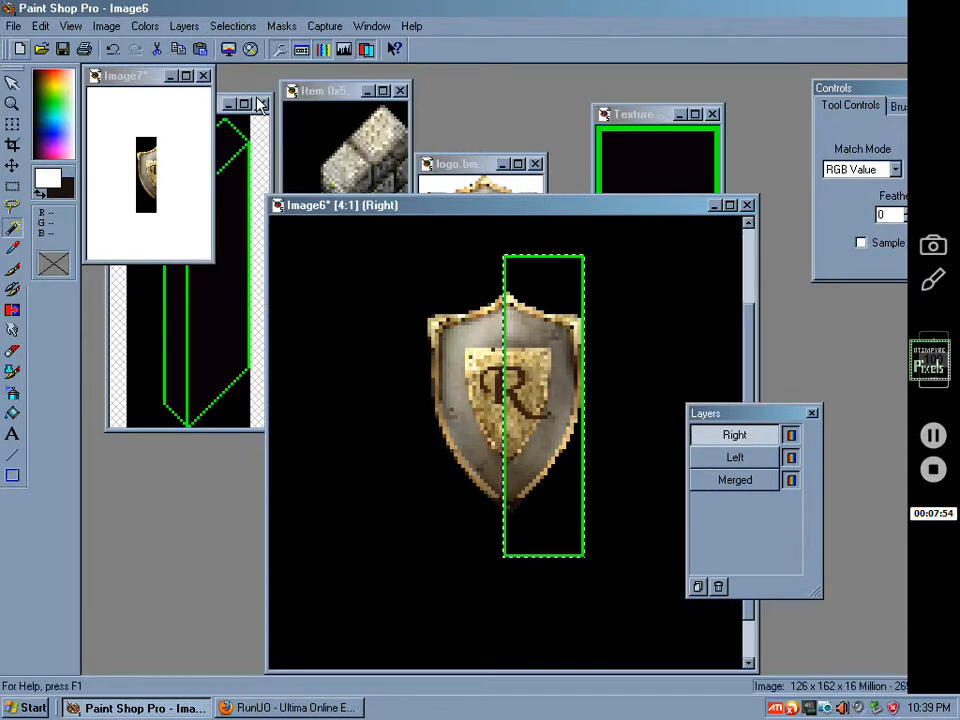
pyautogui.press('Delete')
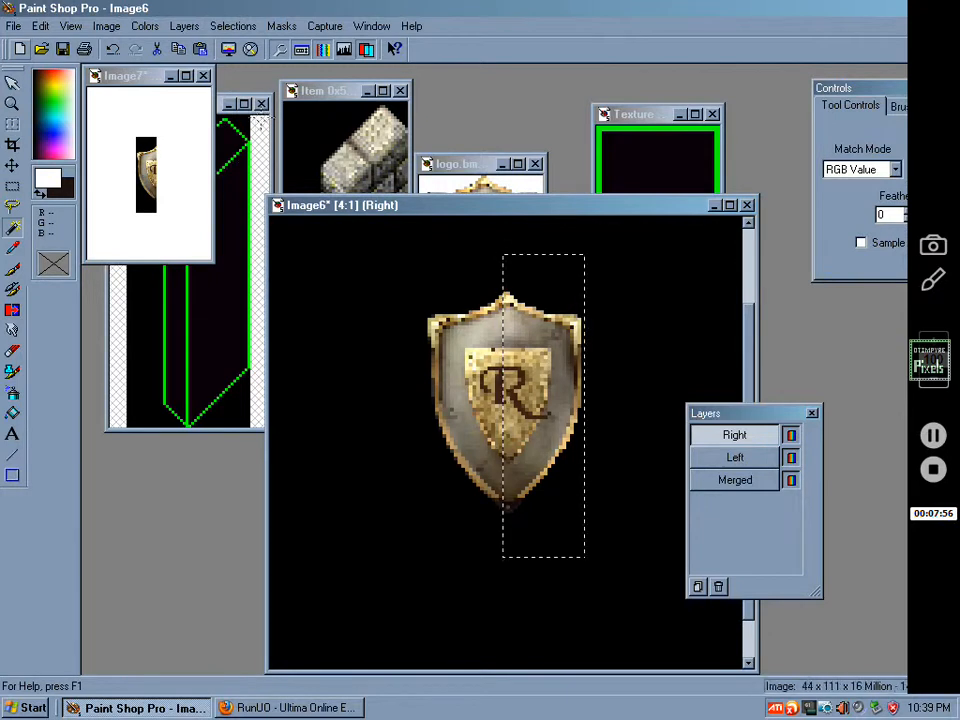
# Copy the selected right half of the shield from the Merged layer and paste it into a new 400 x 400 image with a white background.
pyautogui.click(742, 494)
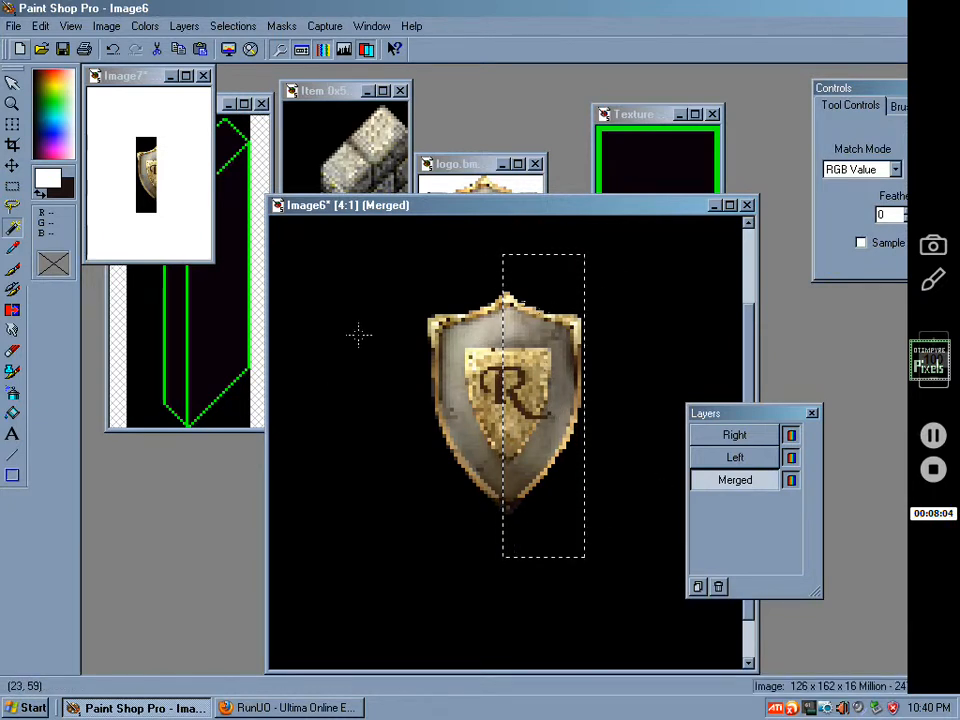
pyautogui.click(14, 26)
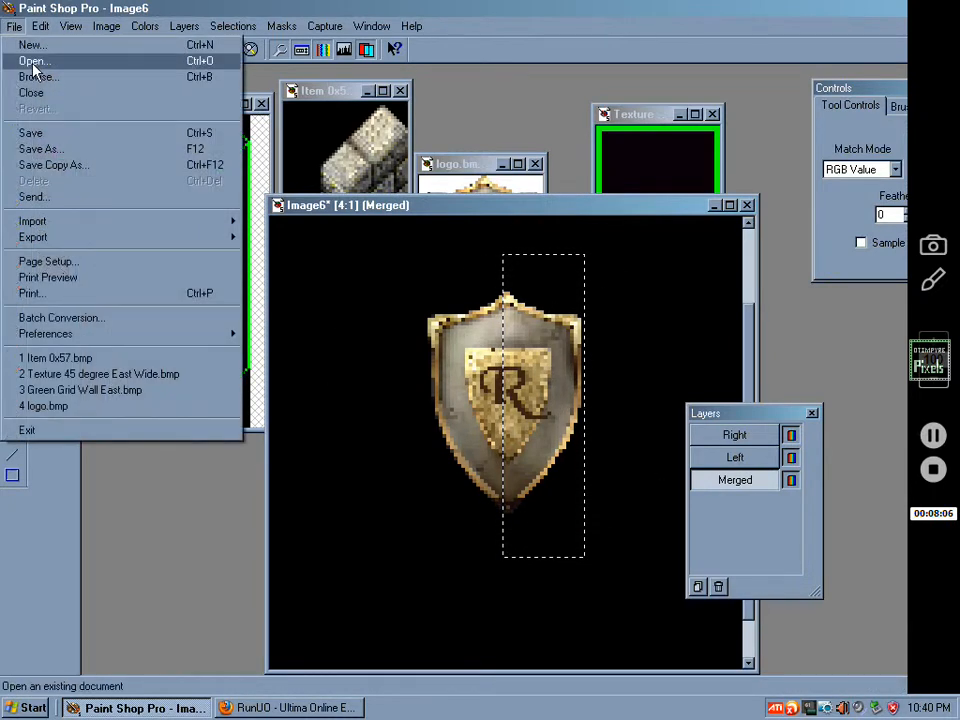
pyautogui.click(32, 46)
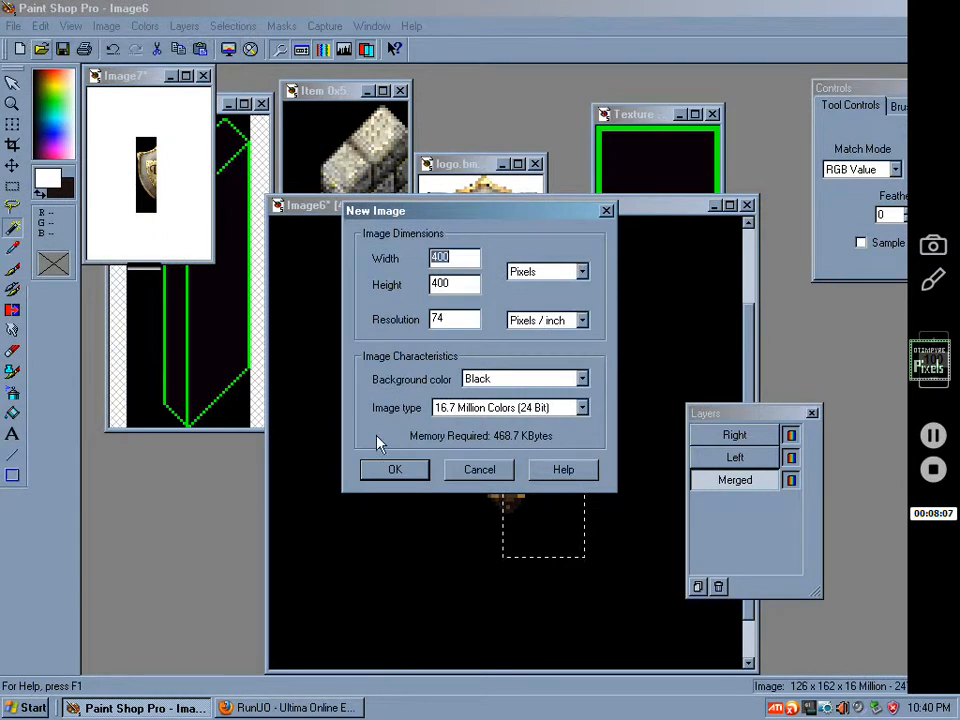
pyautogui.click(491, 380)
pyautogui.scroll(1, 495, 426)
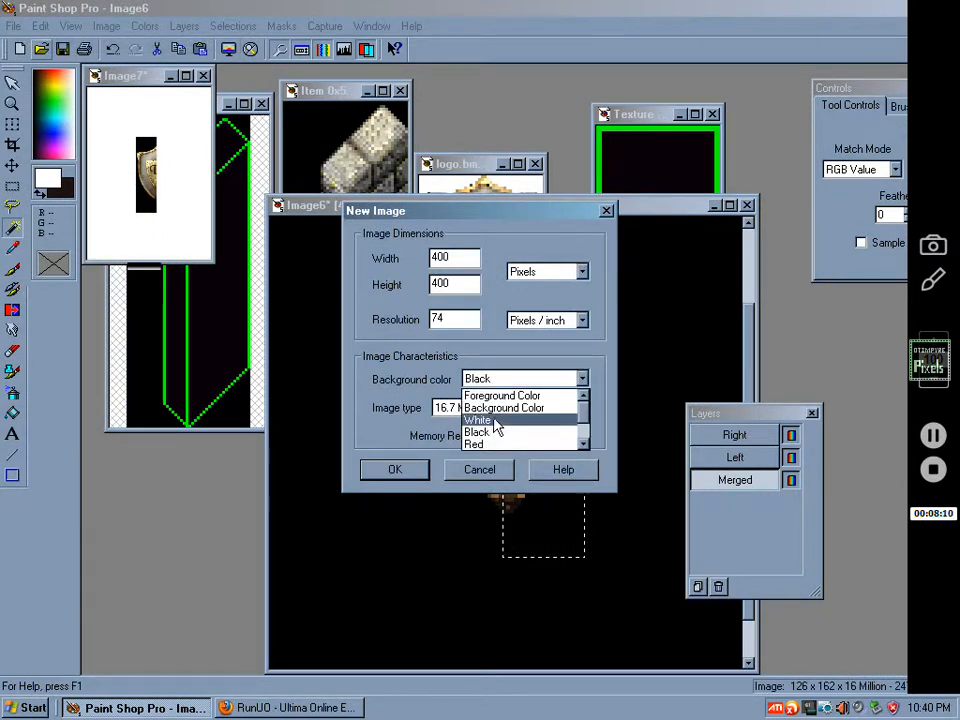
pyautogui.click(494, 421)
pyautogui.click(410, 465)
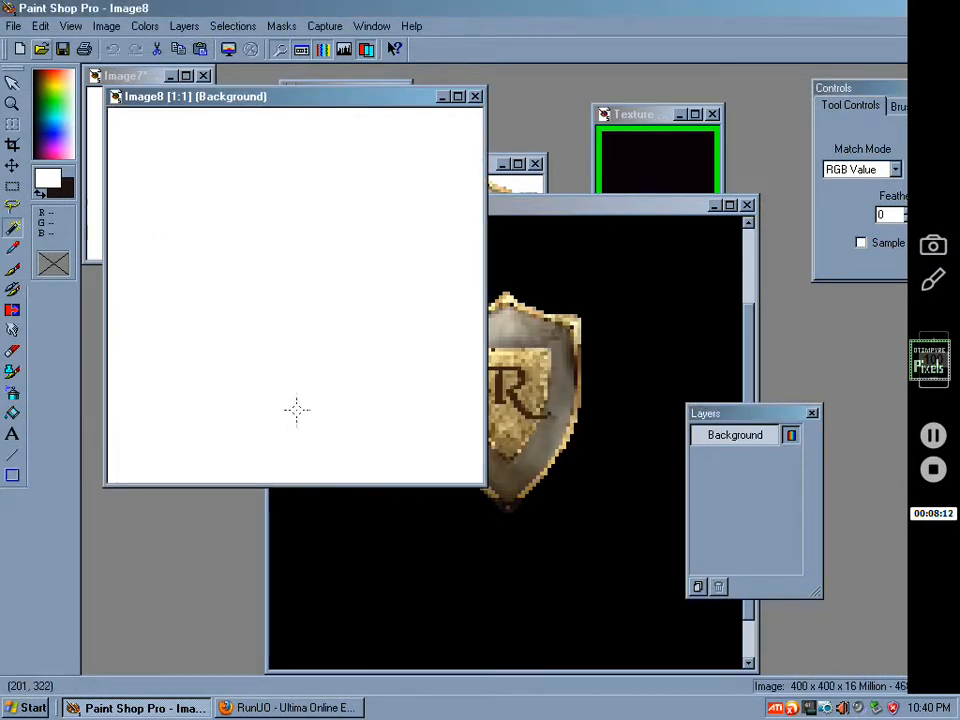
pyautogui.hotkey('ctrl', 'e')
pyautogui.click(251, 377)
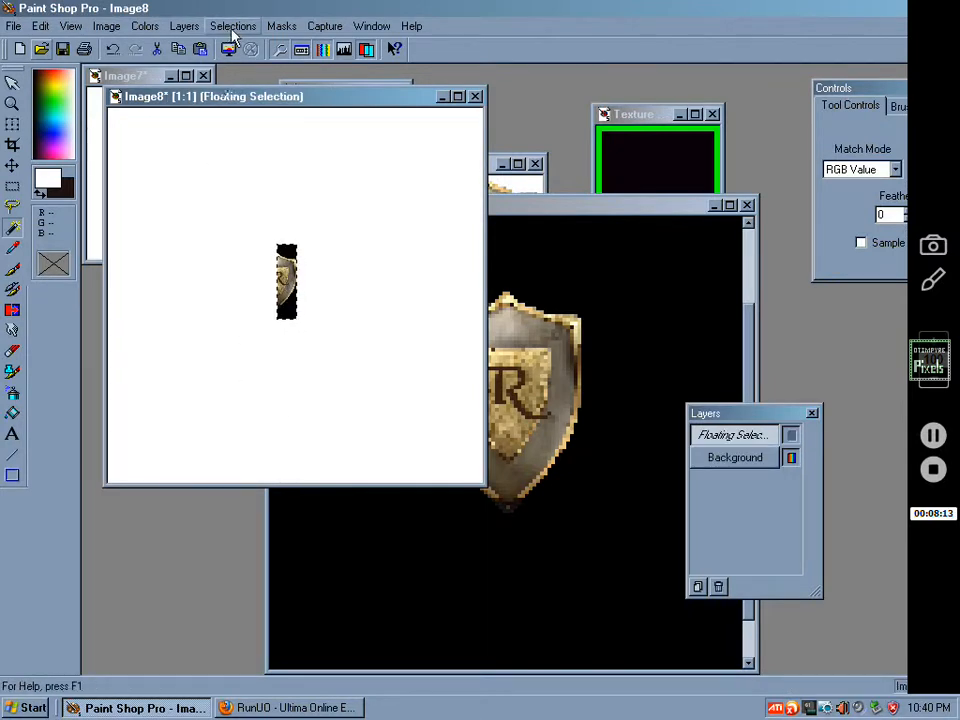
pyautogui.click(233, 26)
pyautogui.click(250, 60)
# Crop the image around the right shield half to about 66 x 156 pixels and place its window beside the left half's image.
pyautogui.click(12, 145)
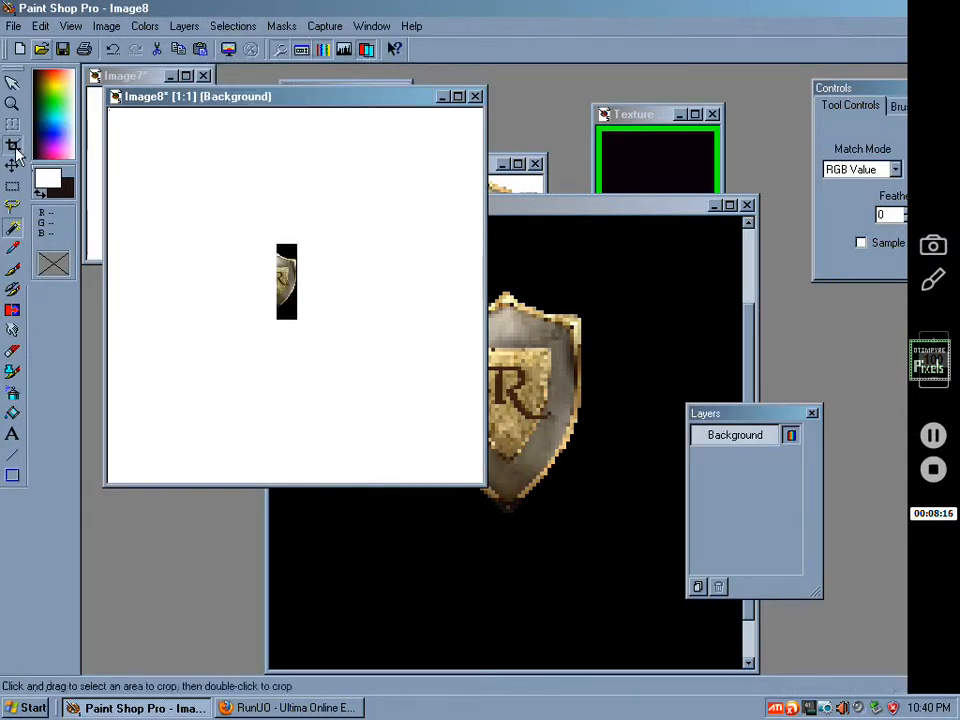
pyautogui.moveTo(258, 202); pyautogui.dragTo(321, 347)
pyautogui.doubleClick(302, 326)
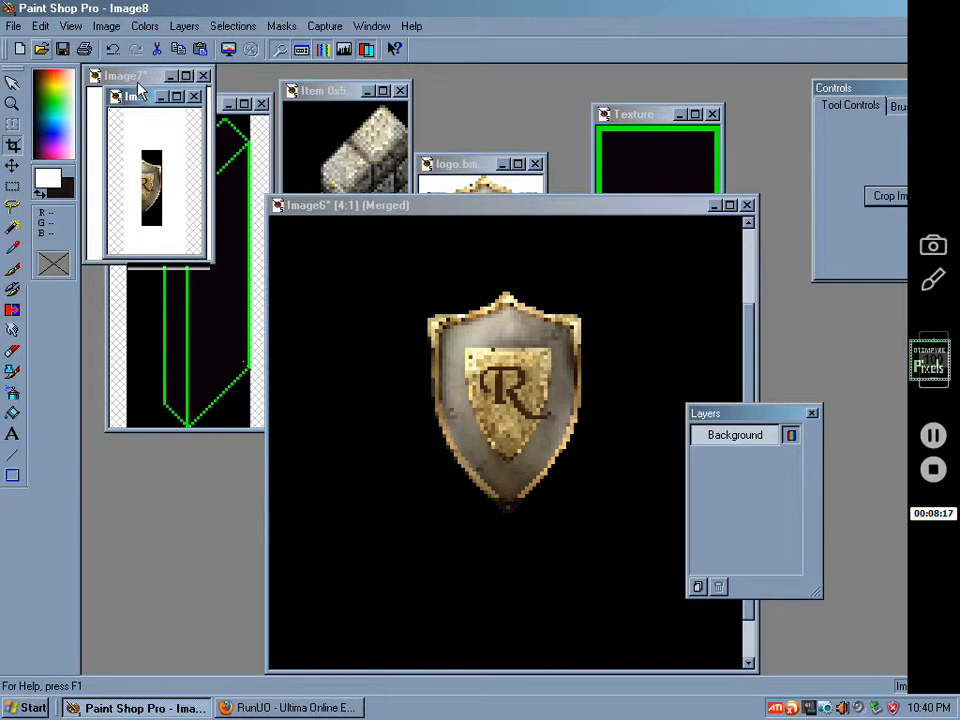
pyautogui.moveTo(170, 108); pyautogui.dragTo(289, 100)
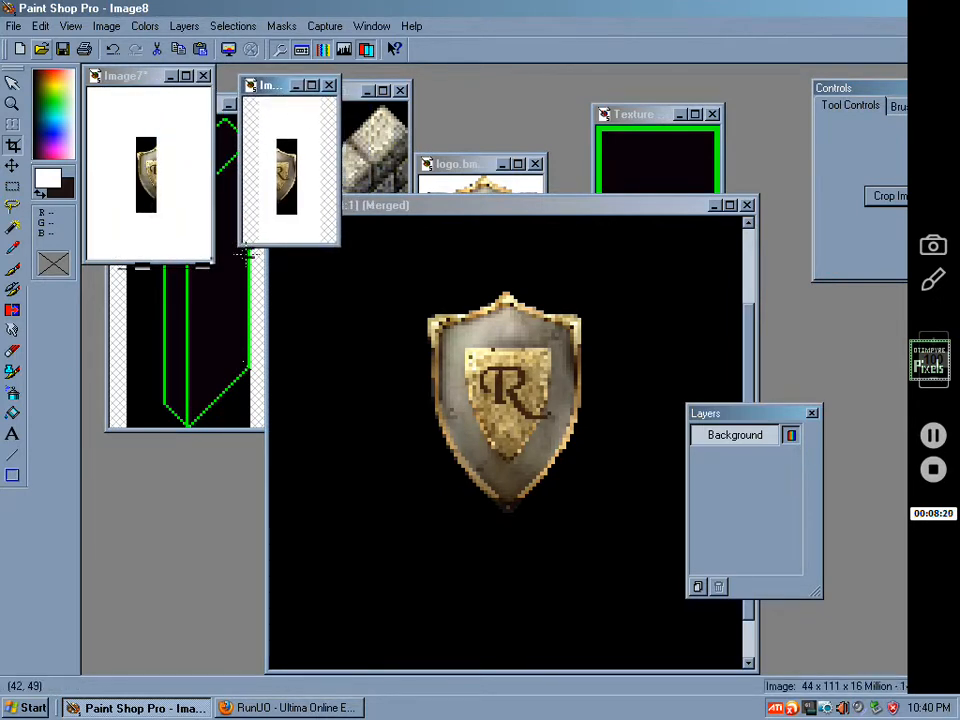
pyautogui.hotkey('ctrl', 'z')
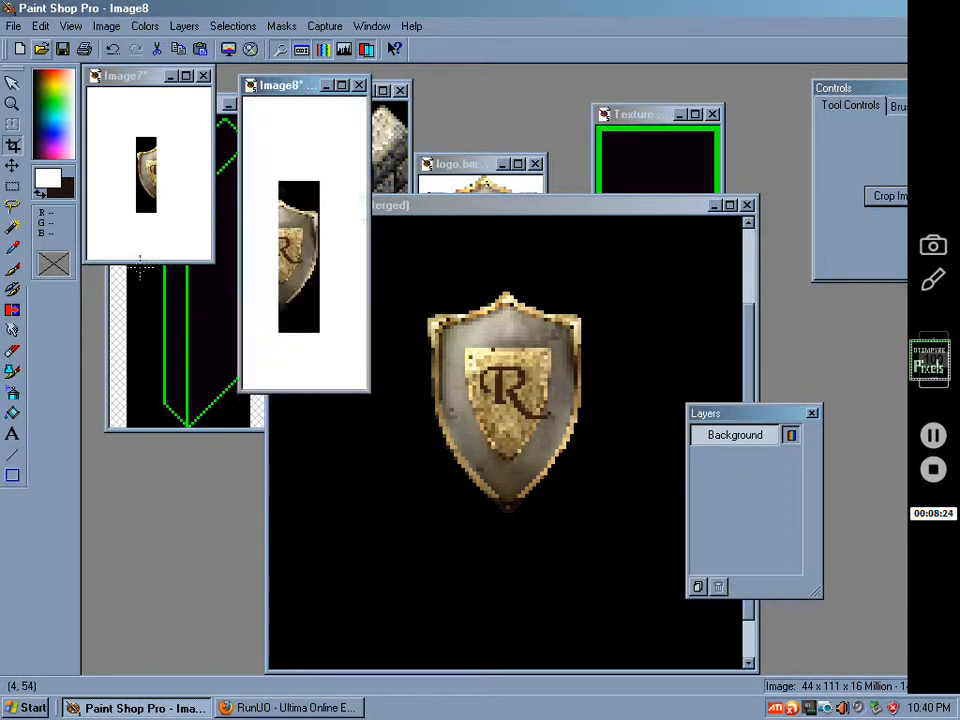
# Skew the left shield half's image with horizontal 0 and vertical 45.
pyautogui.click(138, 77)
pyautogui.scroll(1, 138, 192)
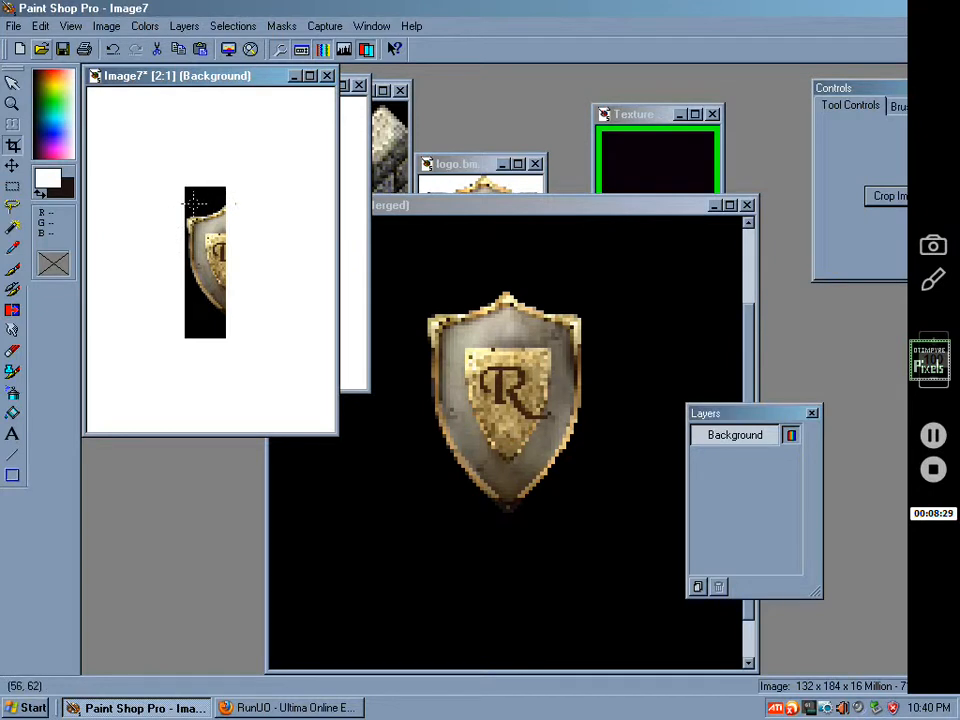
pyautogui.click(107, 26)
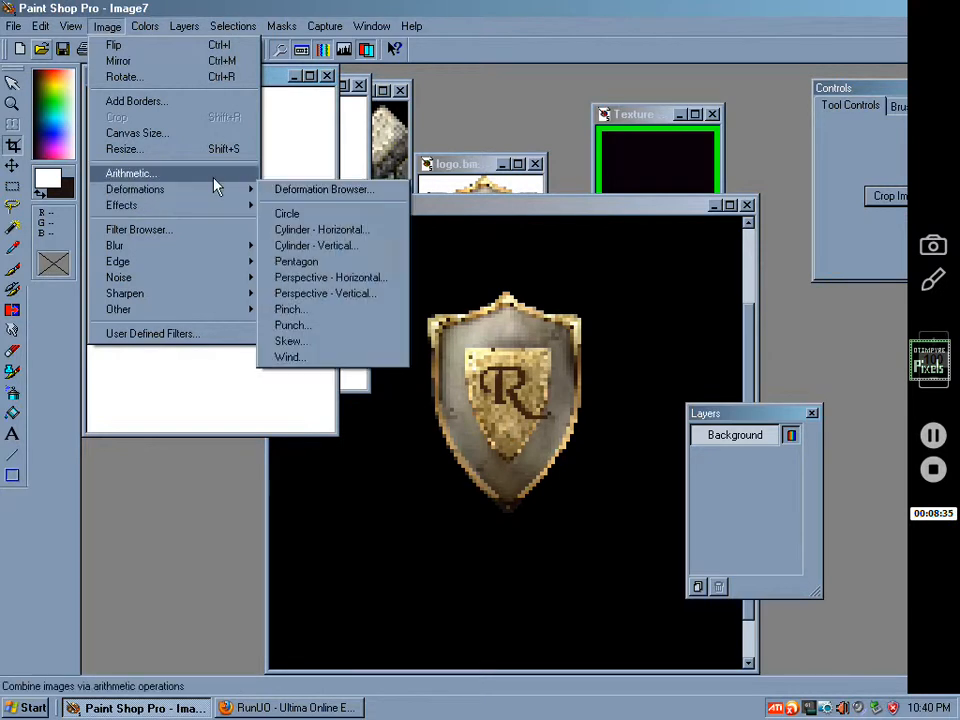
pyautogui.click(339, 341)
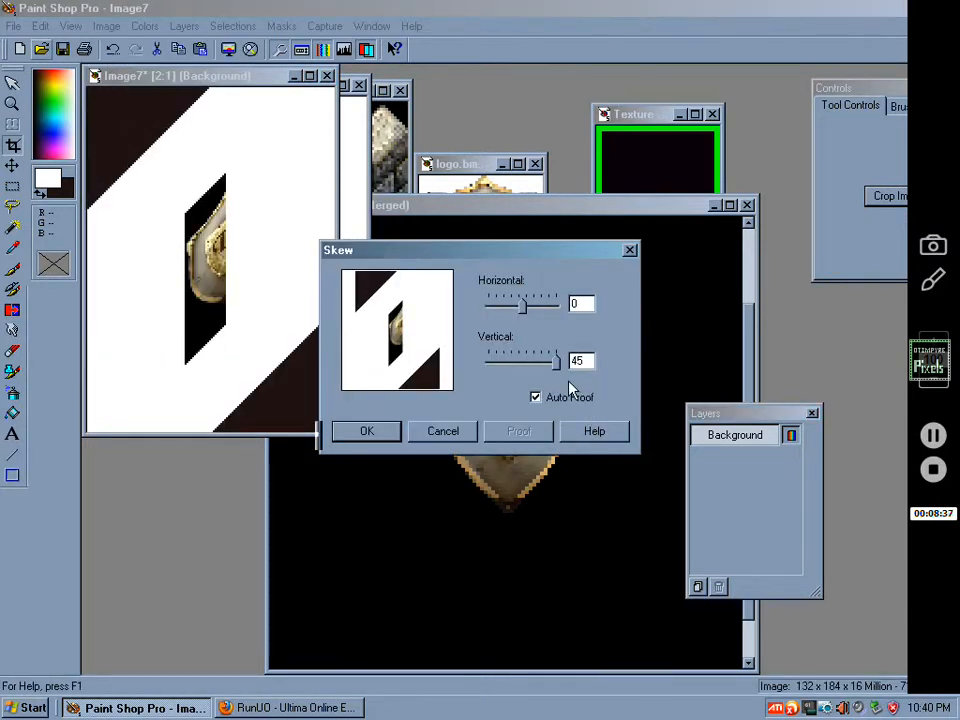
pyautogui.click(376, 431)
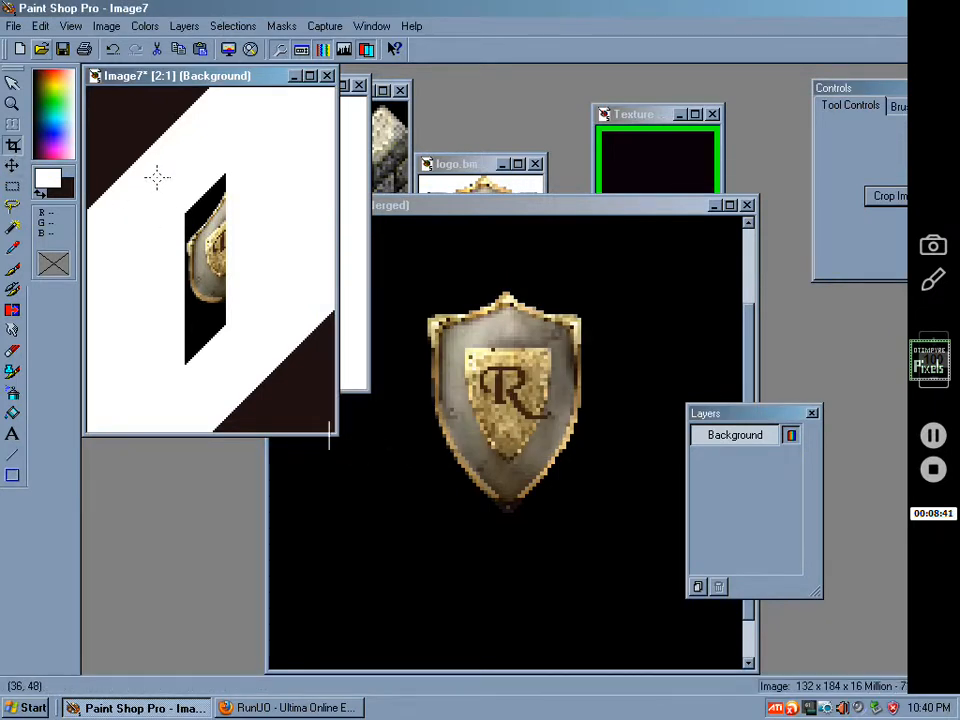
# Crop the skewed left half's image to about 50 x 115 pixels, excluding the dark corners.
pyautogui.moveTo(155, 177); pyautogui.dragTo(266, 257)
pyautogui.rightClick(196, 192)
pyautogui.moveTo(155, 158); pyautogui.dragTo(249, 373)
pyautogui.doubleClick(223, 336)
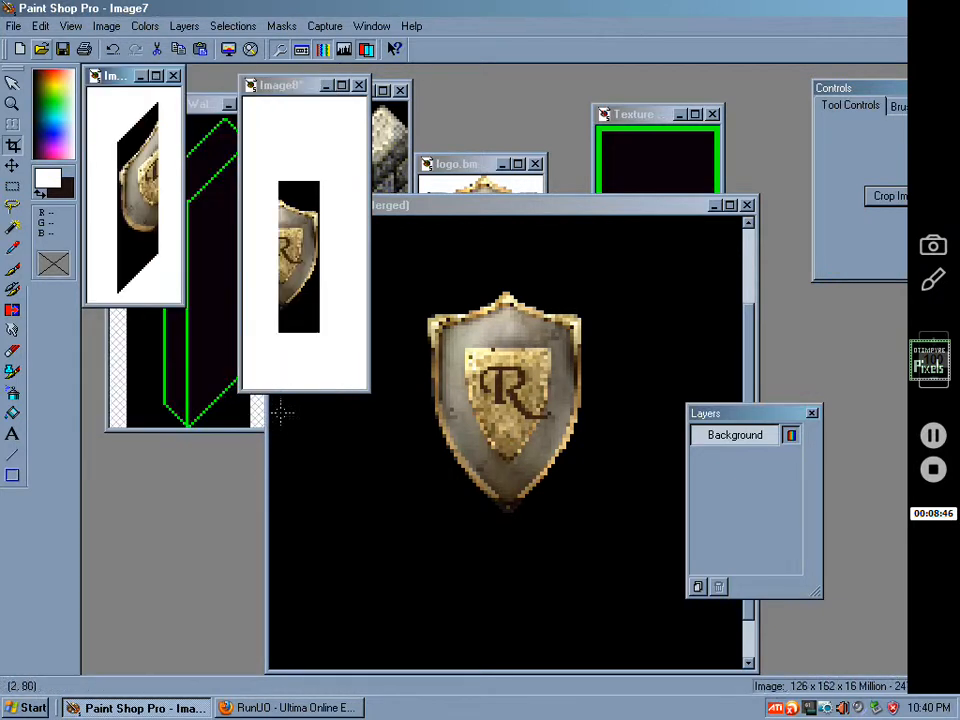
# Skew the right shield half's image with horizontal 0 and vertical 45.
pyautogui.click(298, 95)
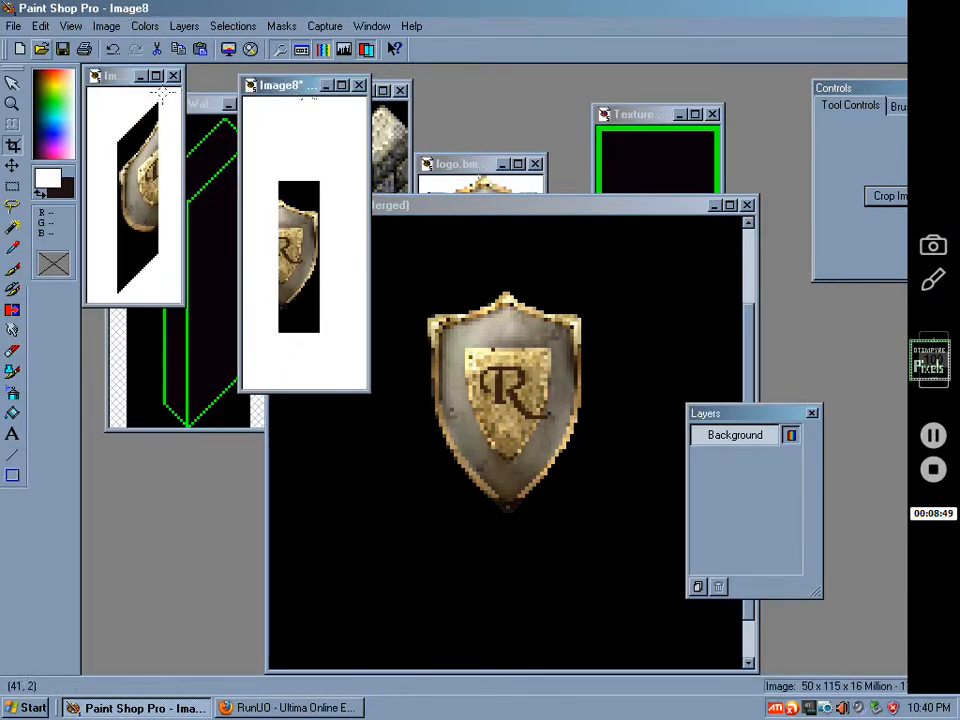
pyautogui.click(104, 28)
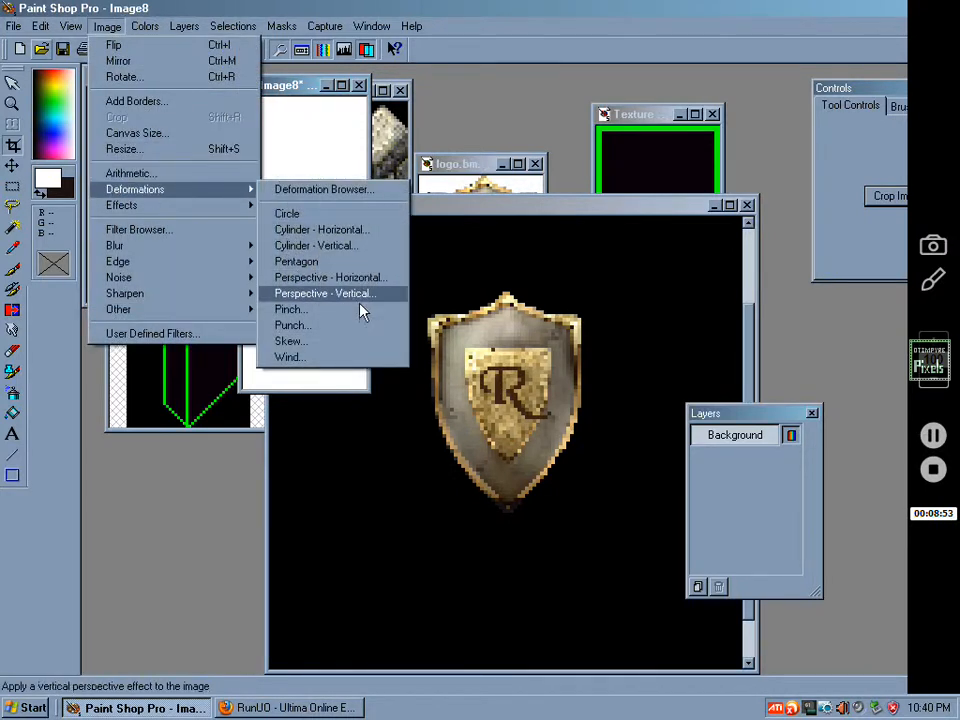
pyautogui.click(334, 345)
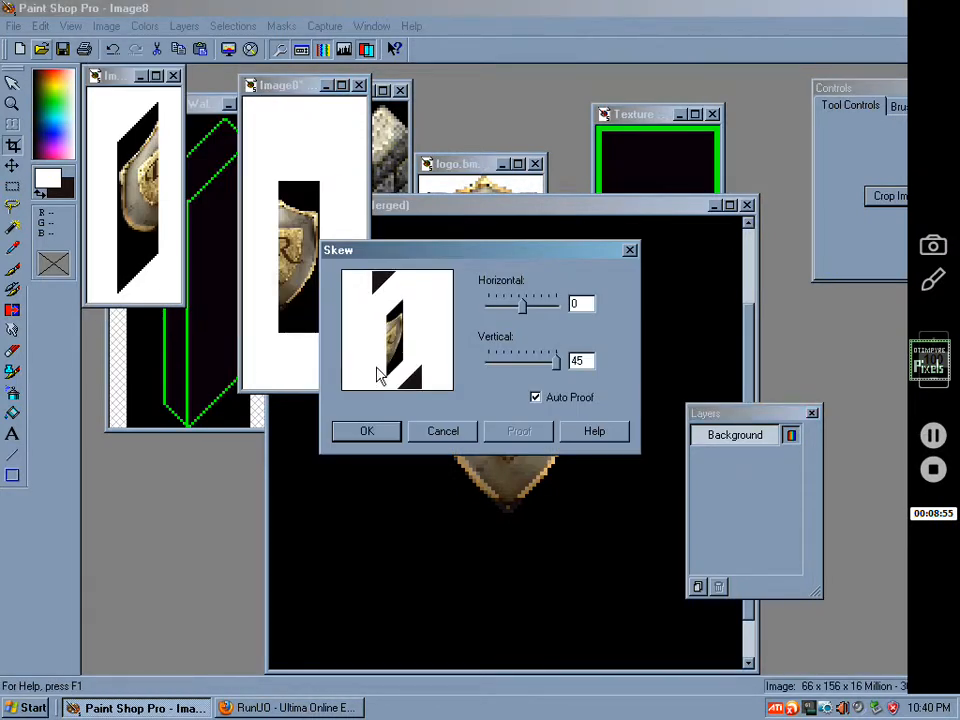
pyautogui.click(367, 432)
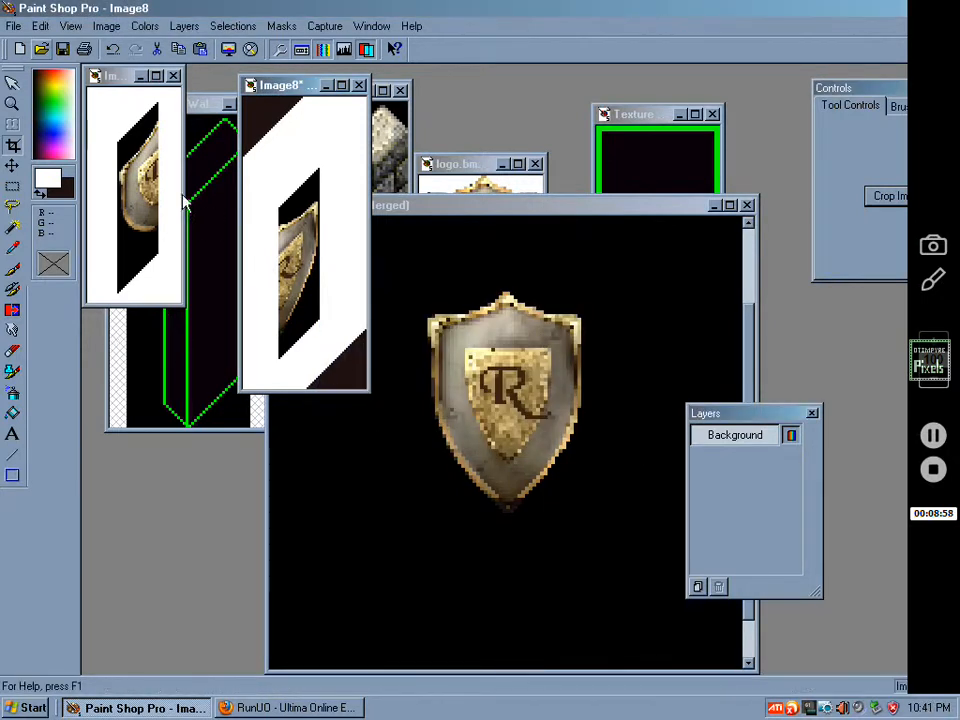
# Crop the skewed right half's image to about 33 x 111 pixels, excluding the dark corners.
pyautogui.moveTo(257, 171); pyautogui.dragTo(326, 244)
pyautogui.click(268, 156)
pyautogui.moveTo(261, 155); pyautogui.dragTo(315, 360)
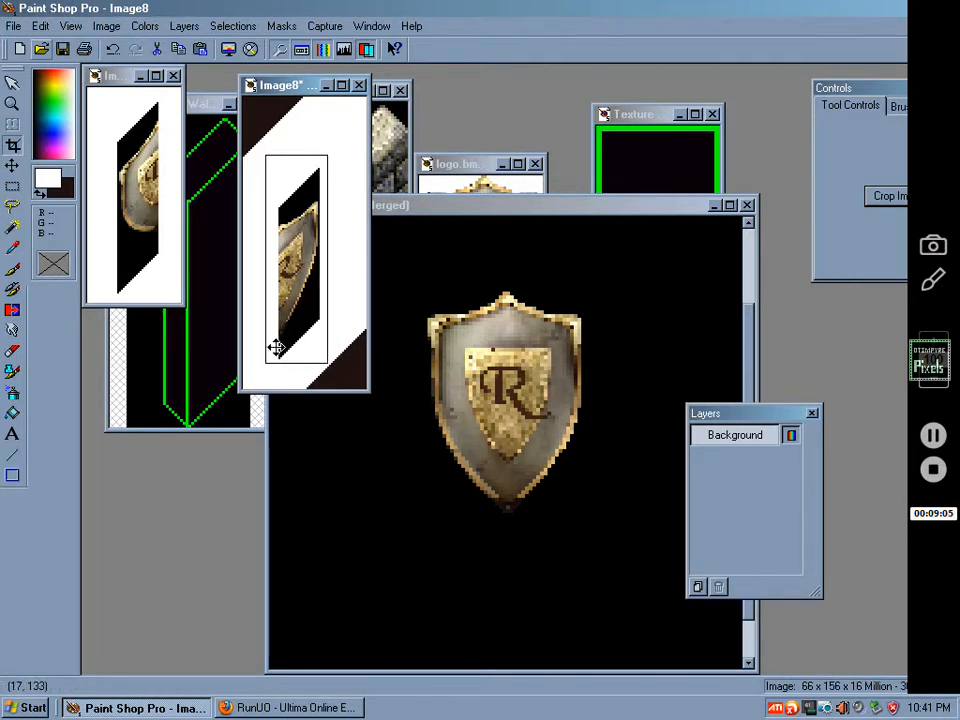
pyautogui.doubleClick(305, 348)
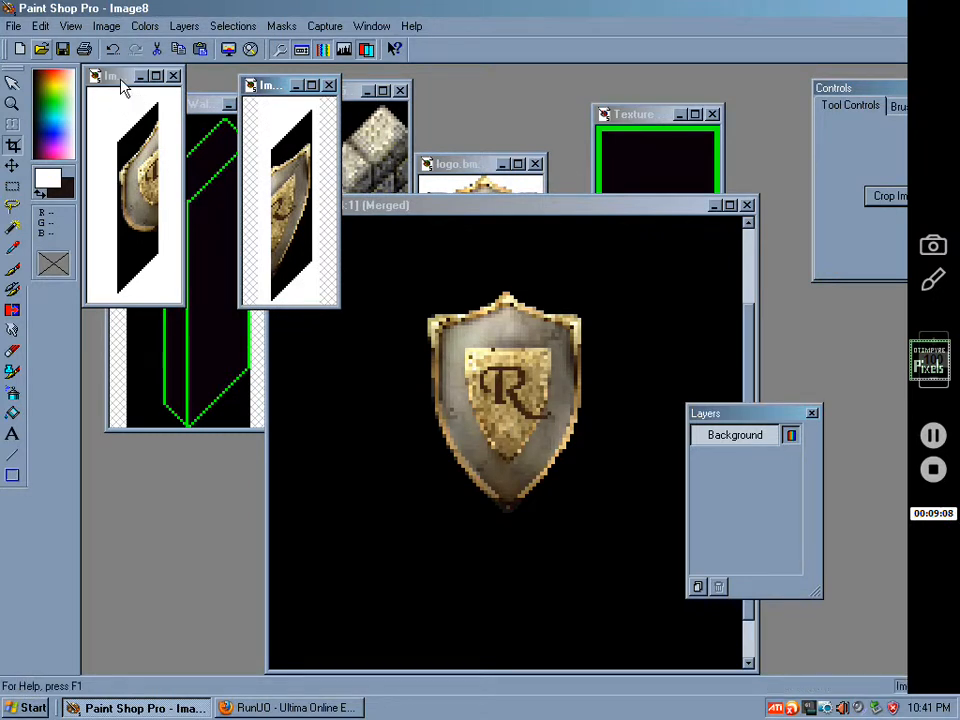
# Rearrange the windows so the stone wall image lies over the green grid wall, with both skewed shield halves accessible beside it.
pyautogui.moveTo(120, 77); pyautogui.dragTo(322, 302)
pyautogui.click(180, 125)
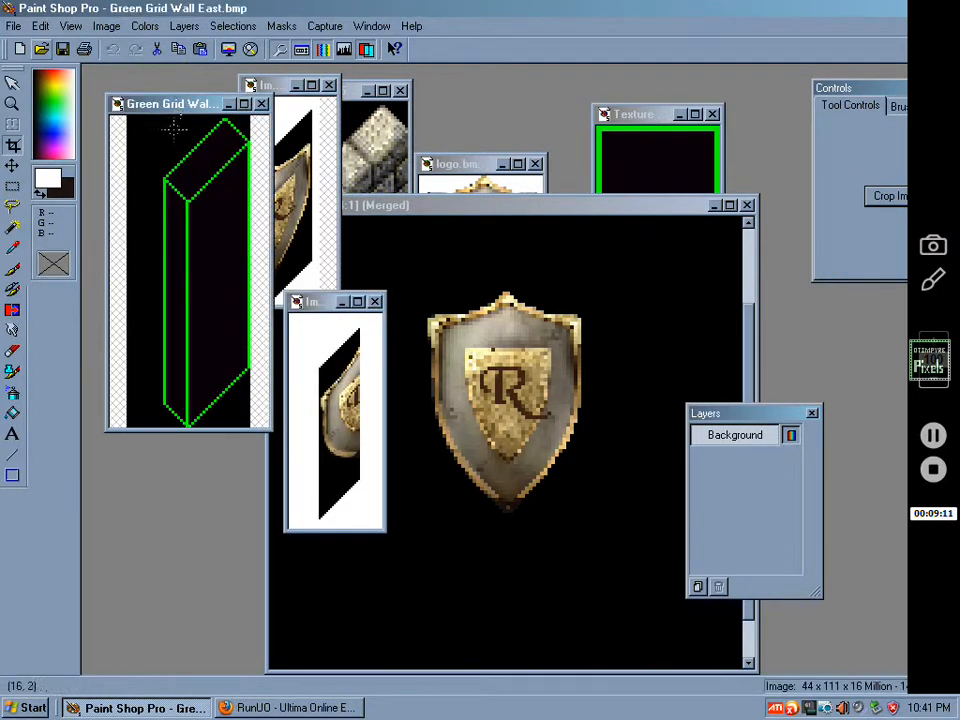
pyautogui.click(345, 110)
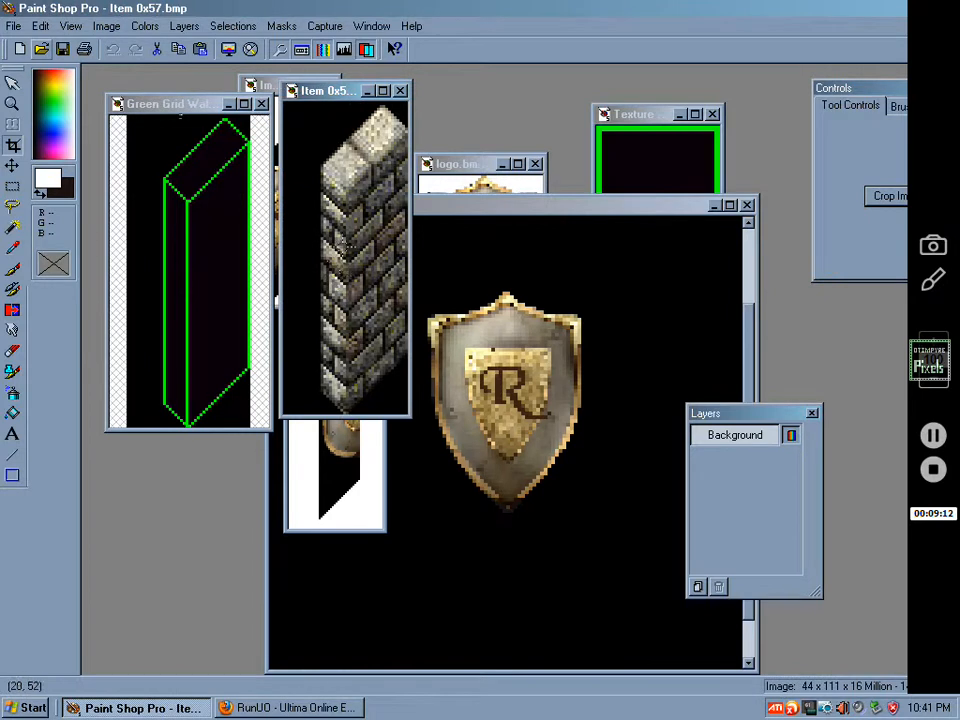
pyautogui.moveTo(226, 107); pyautogui.dragTo(201, 146)
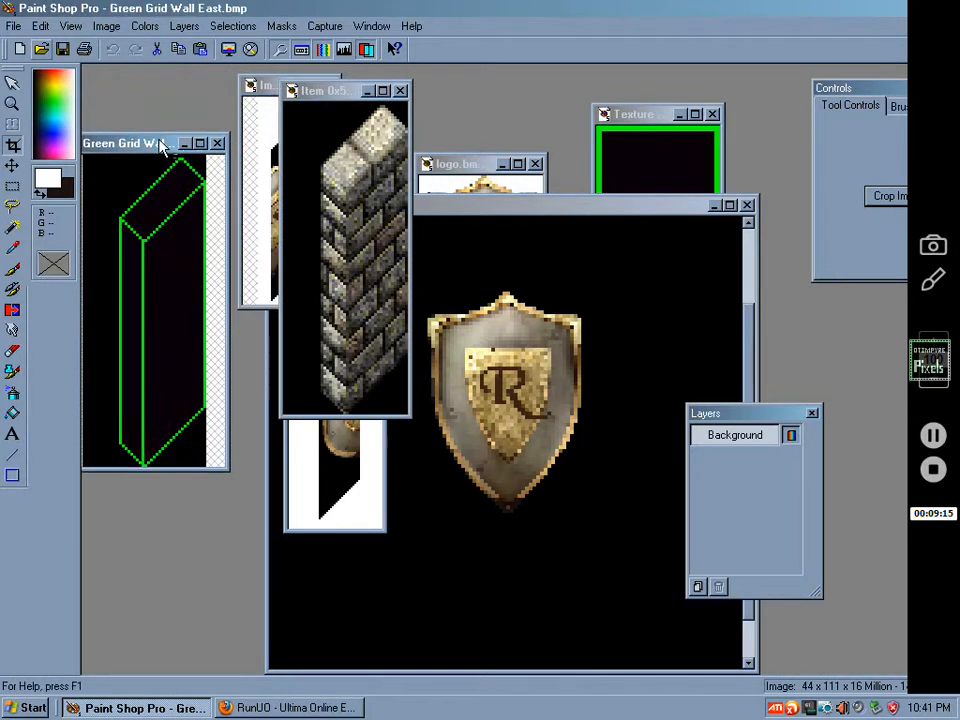
pyautogui.moveTo(321, 96); pyautogui.dragTo(248, 228)
pyautogui.click(150, 160)
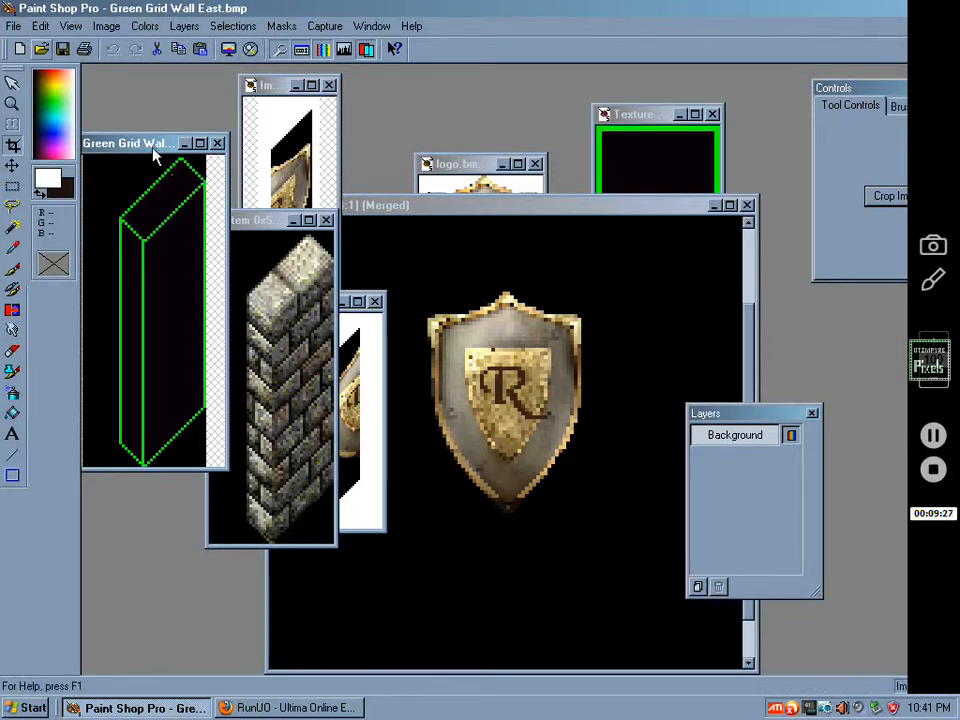
pyautogui.moveTo(154, 150); pyautogui.dragTo(172, 182)
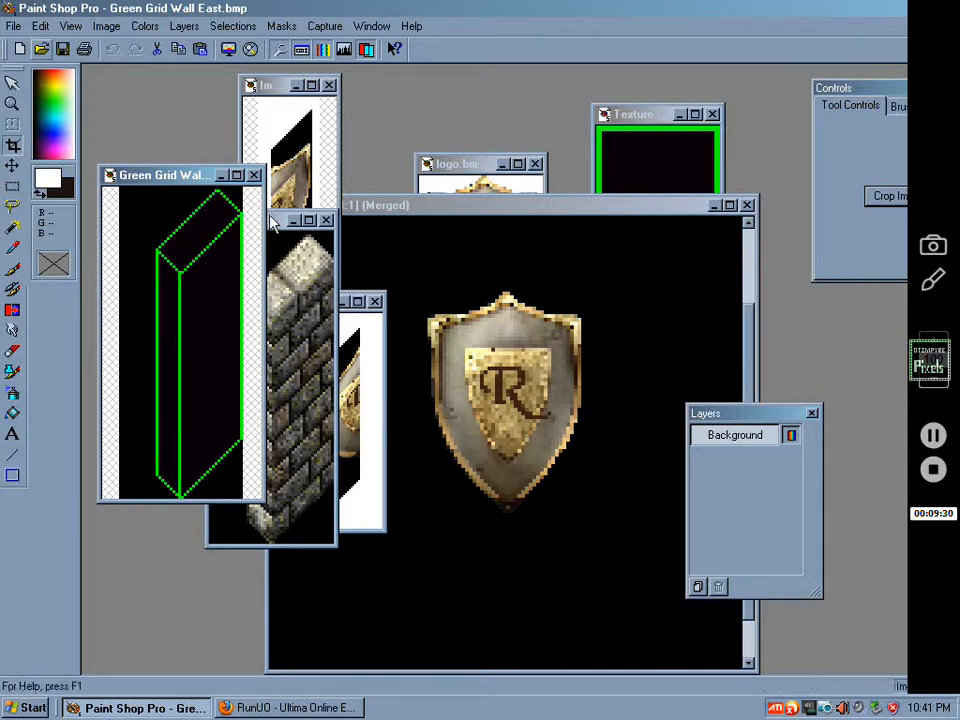
pyautogui.moveTo(283, 220); pyautogui.dragTo(170, 188)
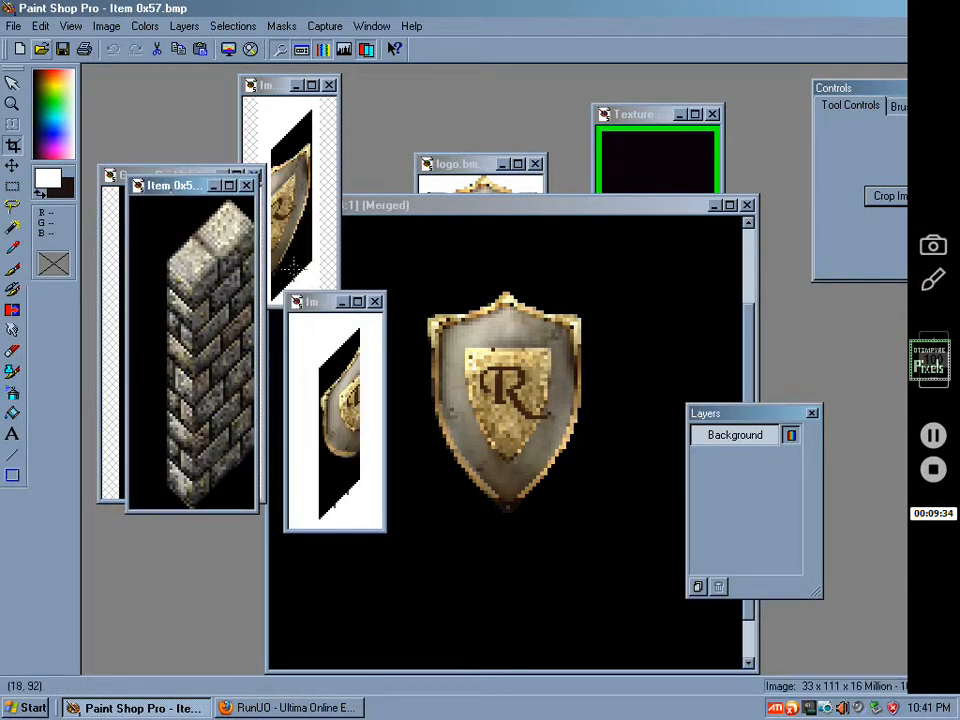
# Select the white background of the skewed left half's image with the Magic Wand, invert the selection, and copy the half.
pyautogui.click(335, 313)
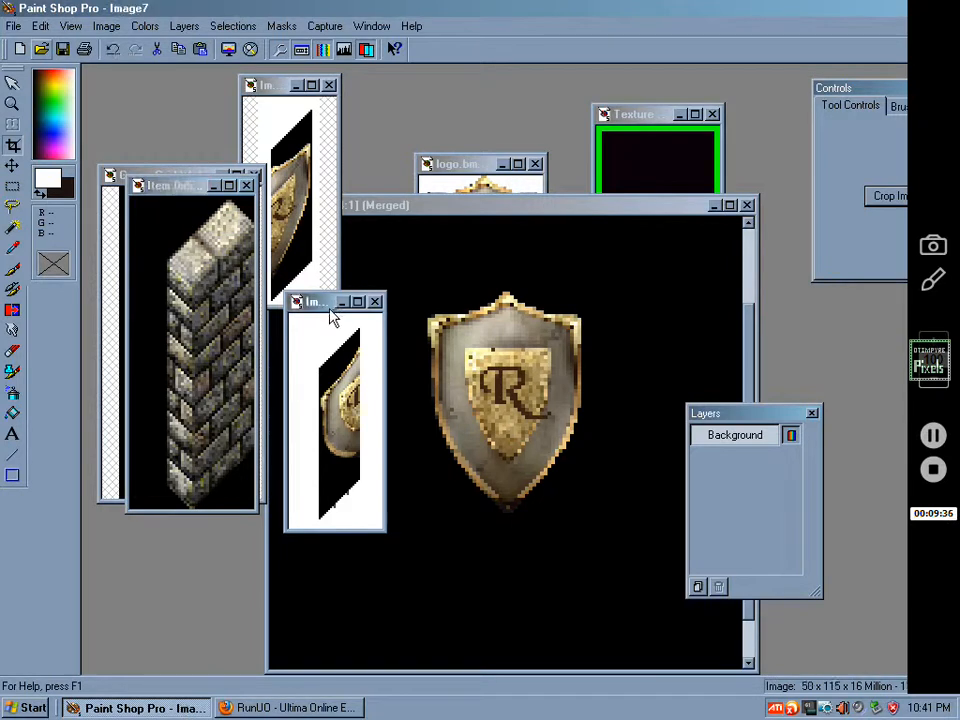
pyautogui.click(13, 228)
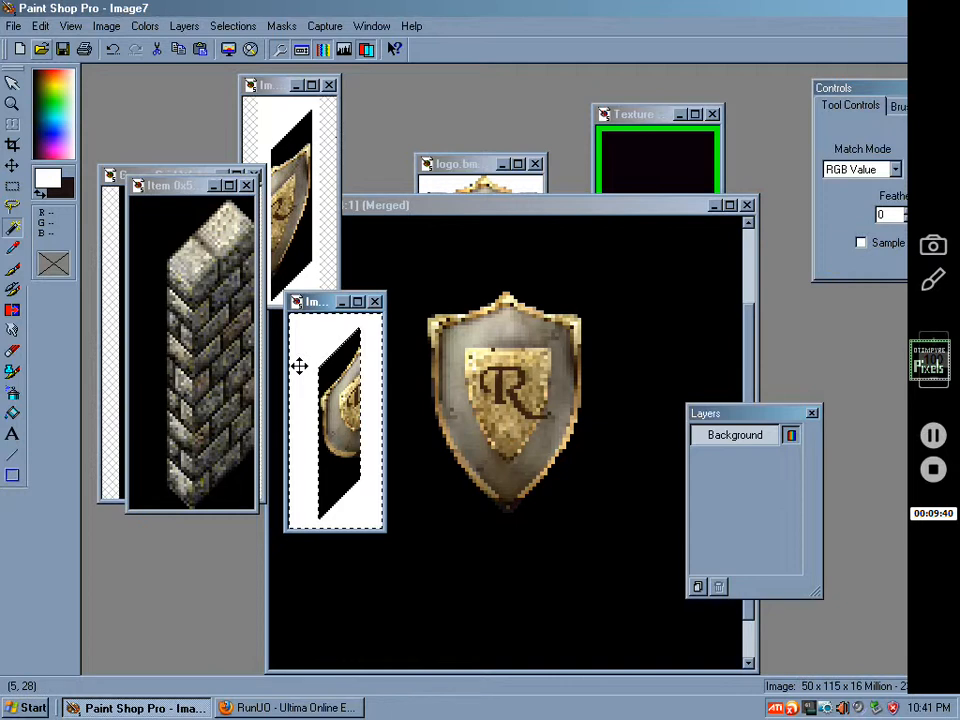
pyautogui.click(298, 364)
pyautogui.click(232, 26)
pyautogui.click(261, 93)
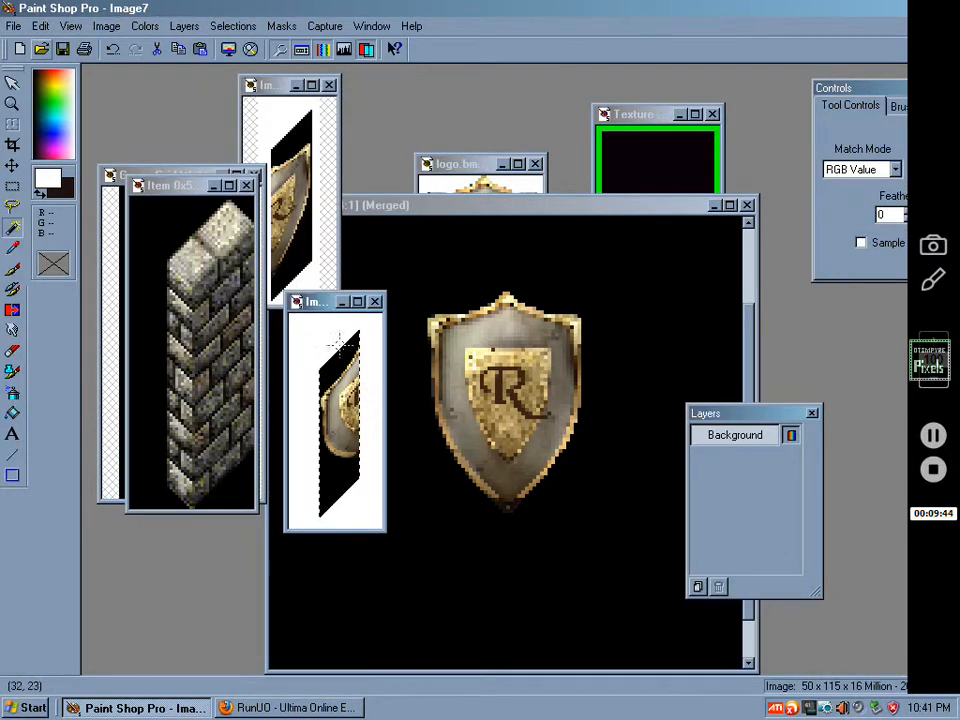
# Try pasting the left shield half directly onto the stone wall's background, and undo the paste.
pyautogui.click(189, 185)
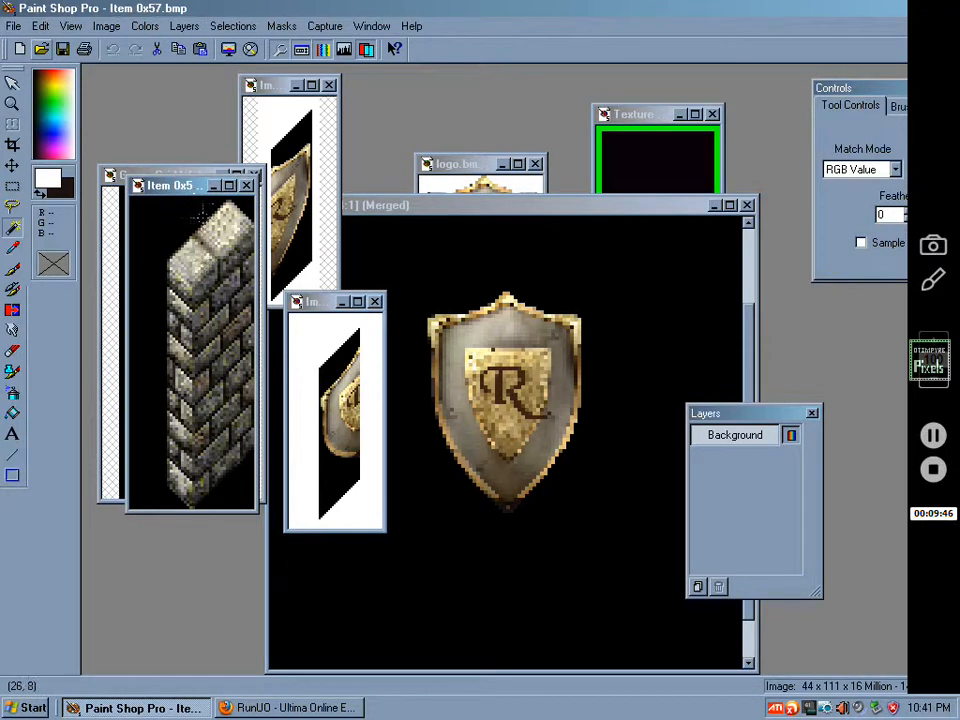
pyautogui.moveTo(184, 188); pyautogui.dragTo(289, 157)
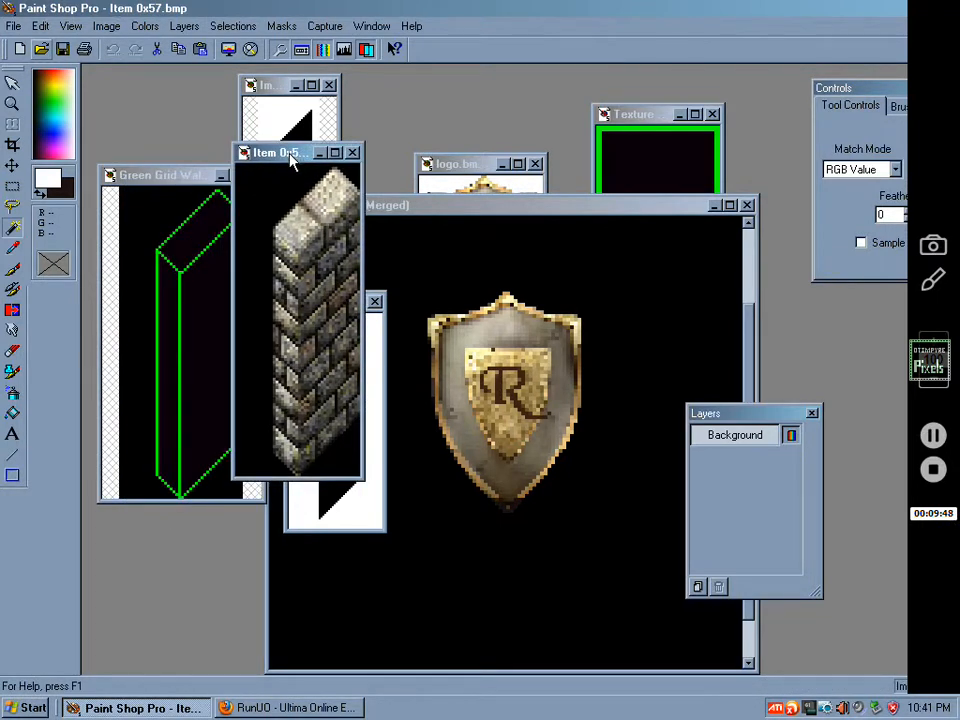
pyautogui.hotkey('ctrl', 'e')
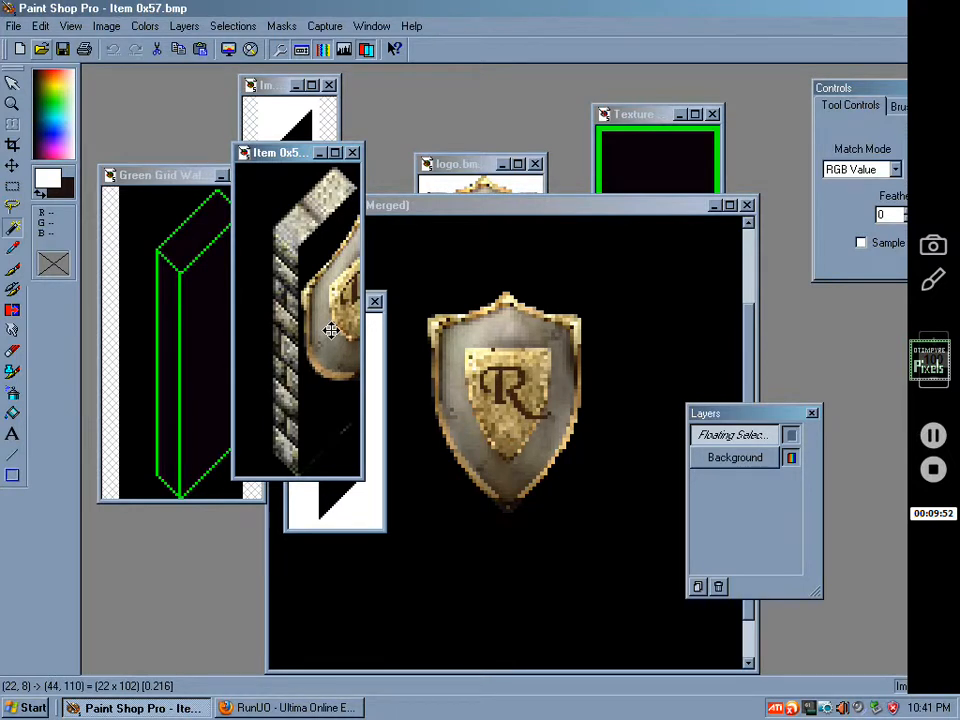
pyautogui.click(40, 26)
pyautogui.click(70, 45)
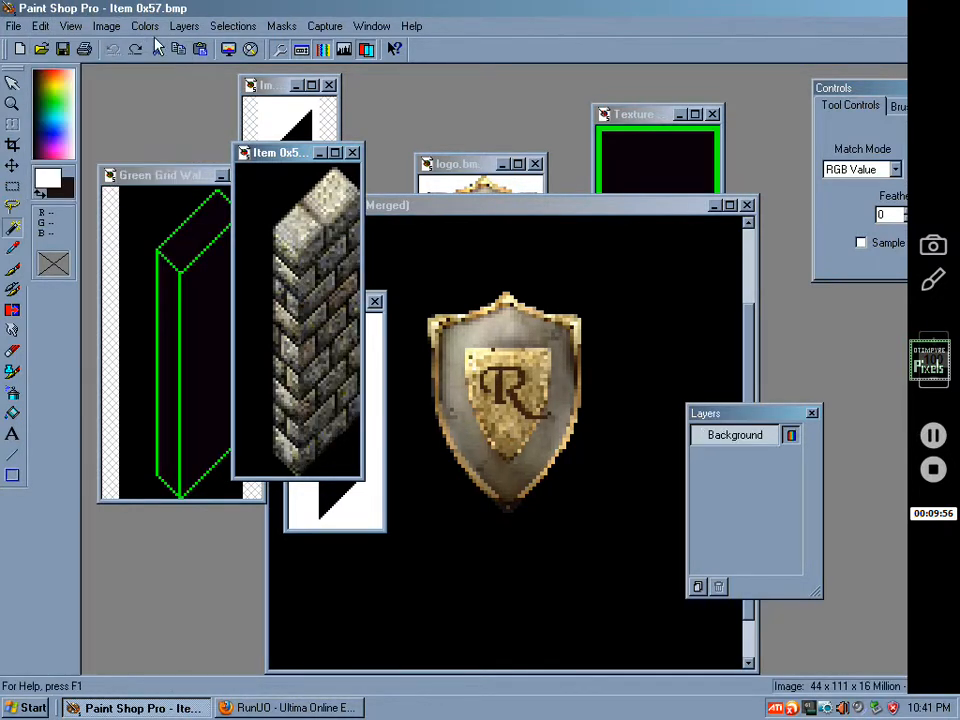
# Add a new layer named Layer1 to the stone wall image and paste the left shield half as a floating selection.
pyautogui.click(184, 26)
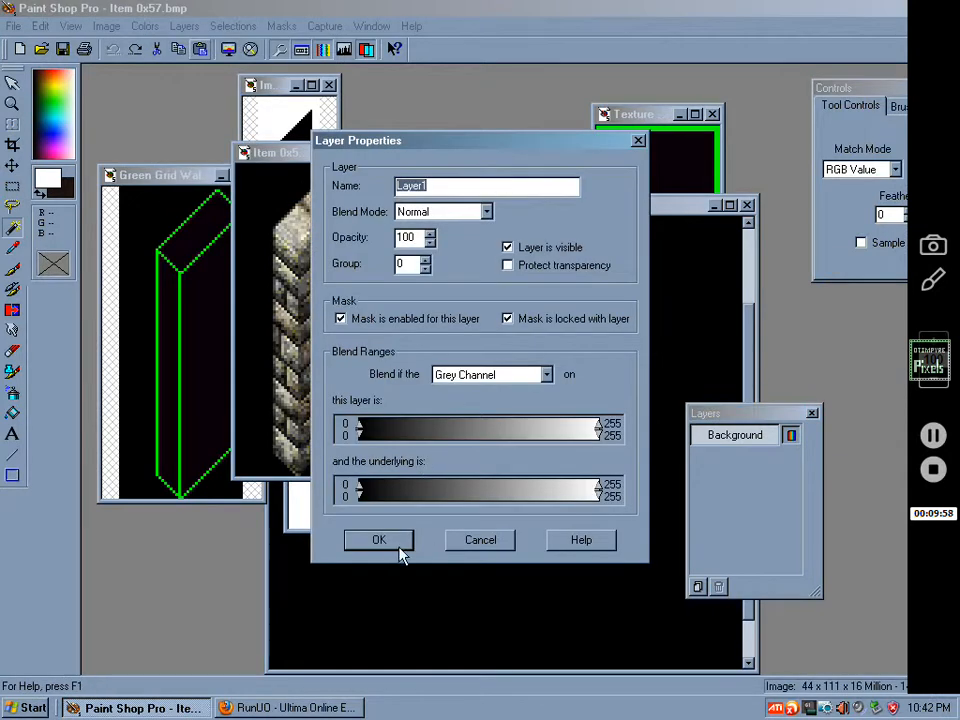
pyautogui.click(379, 540)
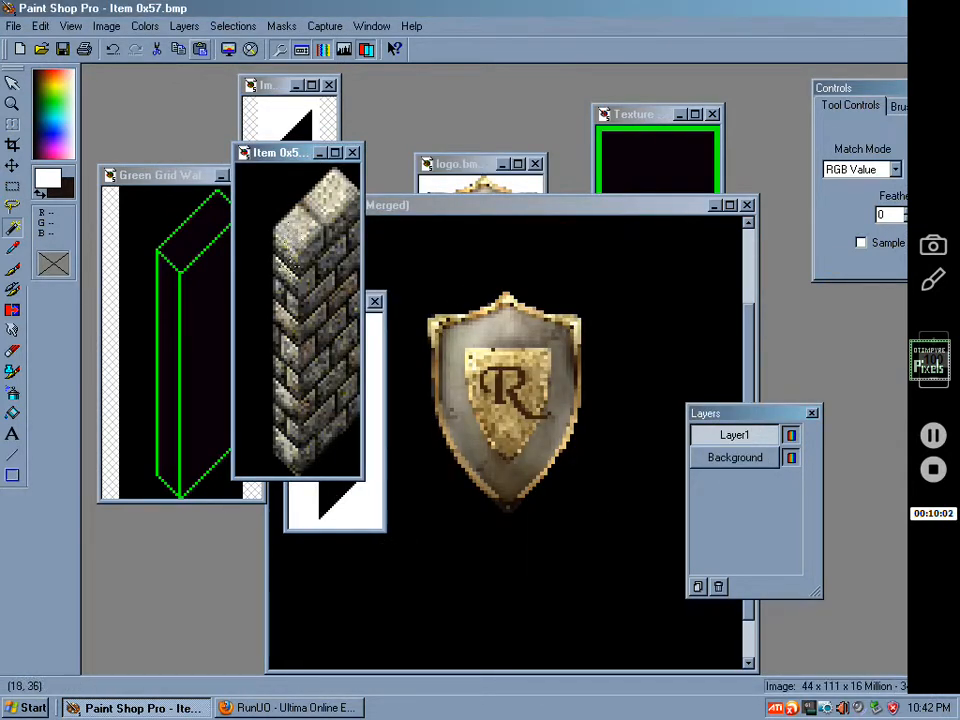
pyautogui.hotkey('ctrl', 'e')
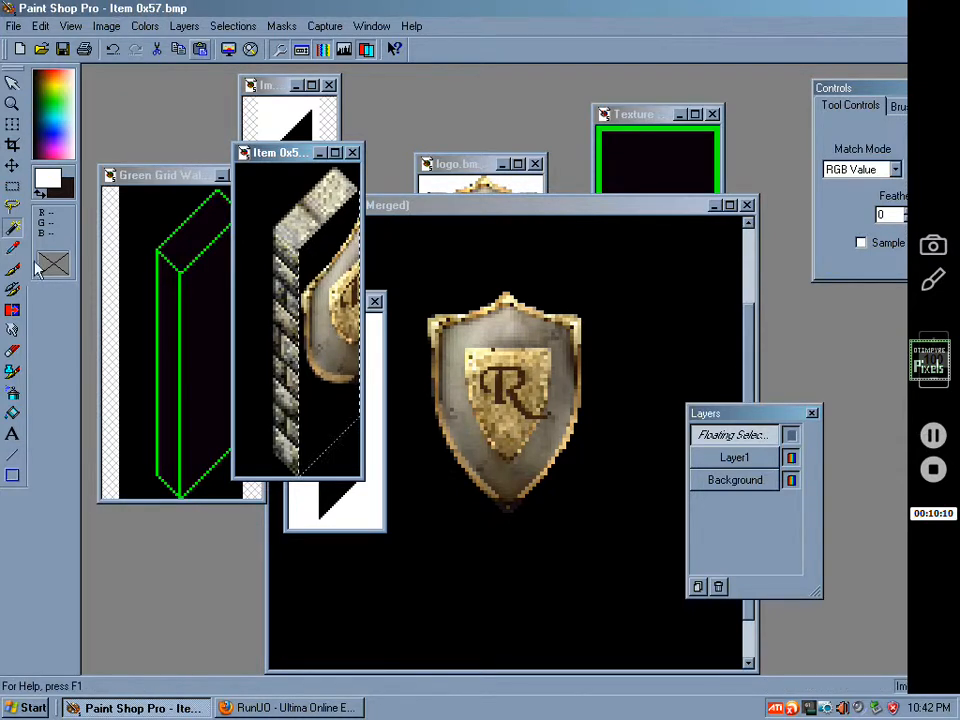
# Place the pasted left half against the front corner and lower edge of the wall's east face, and deselect it.
pyautogui.click(12, 103)
pyautogui.click(292, 428)
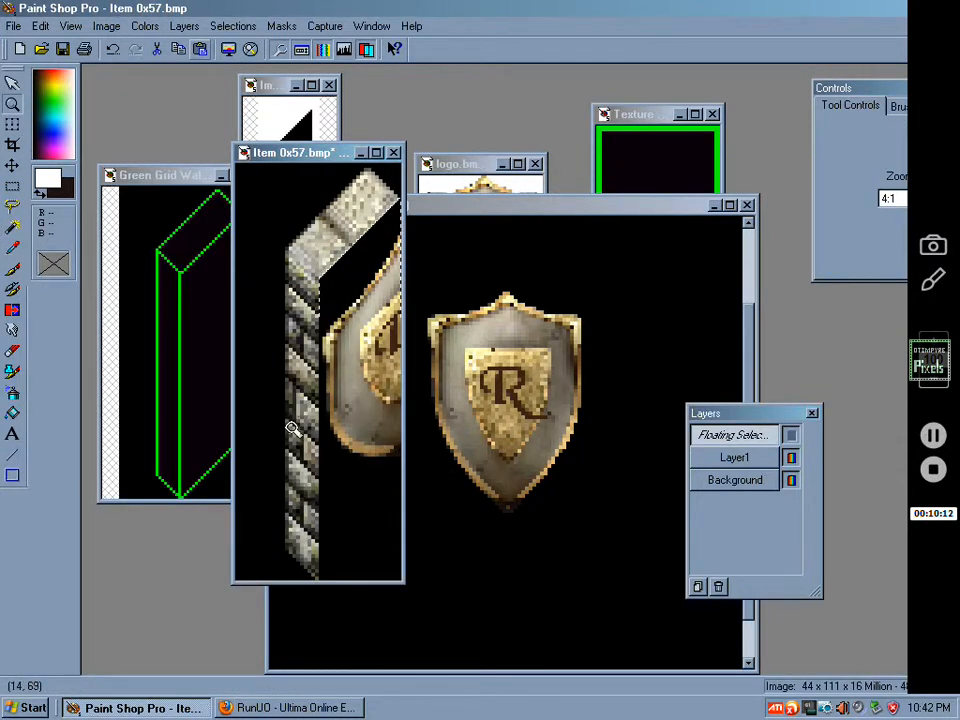
pyautogui.click(388, 579)
pyautogui.click(390, 600)
pyautogui.click(394, 621)
pyautogui.click(431, 643)
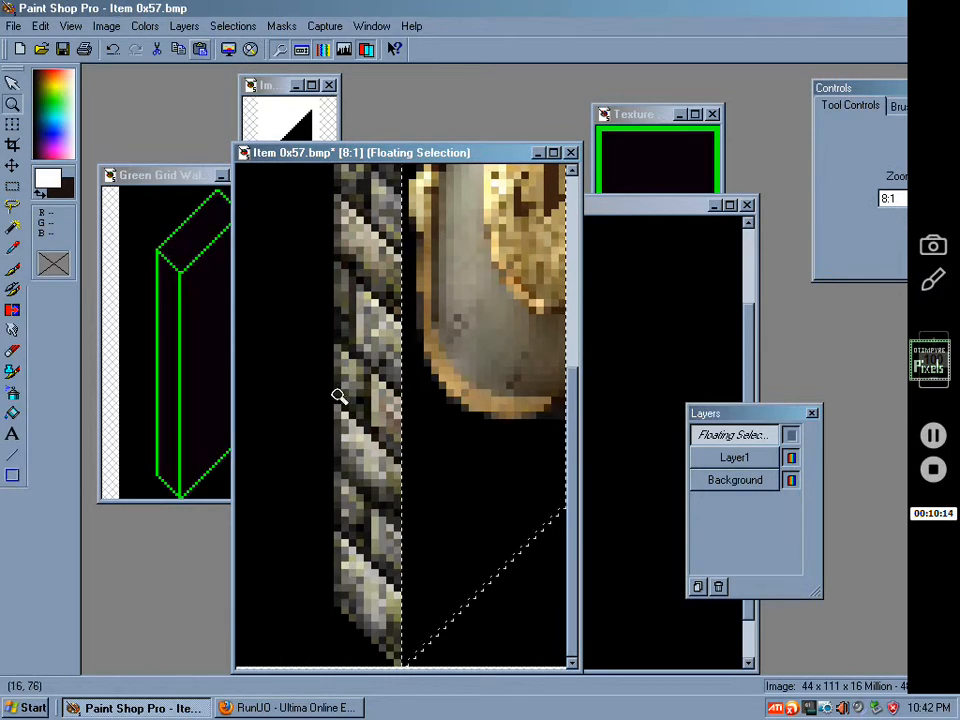
pyautogui.click(14, 148)
pyautogui.click(14, 168)
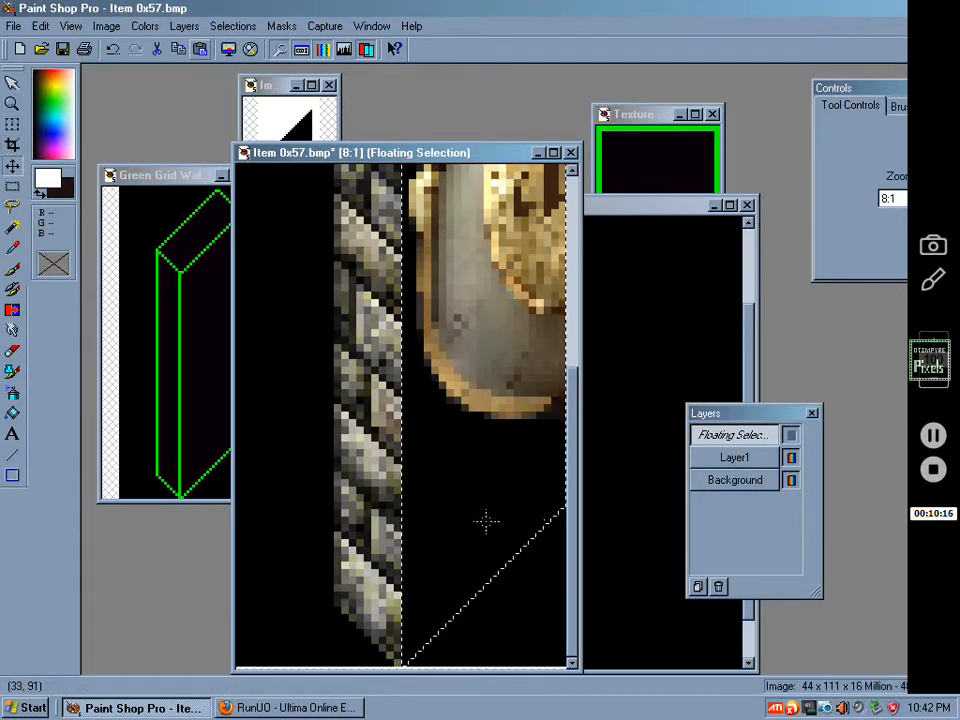
pyautogui.moveTo(486, 521); pyautogui.dragTo(487, 518)
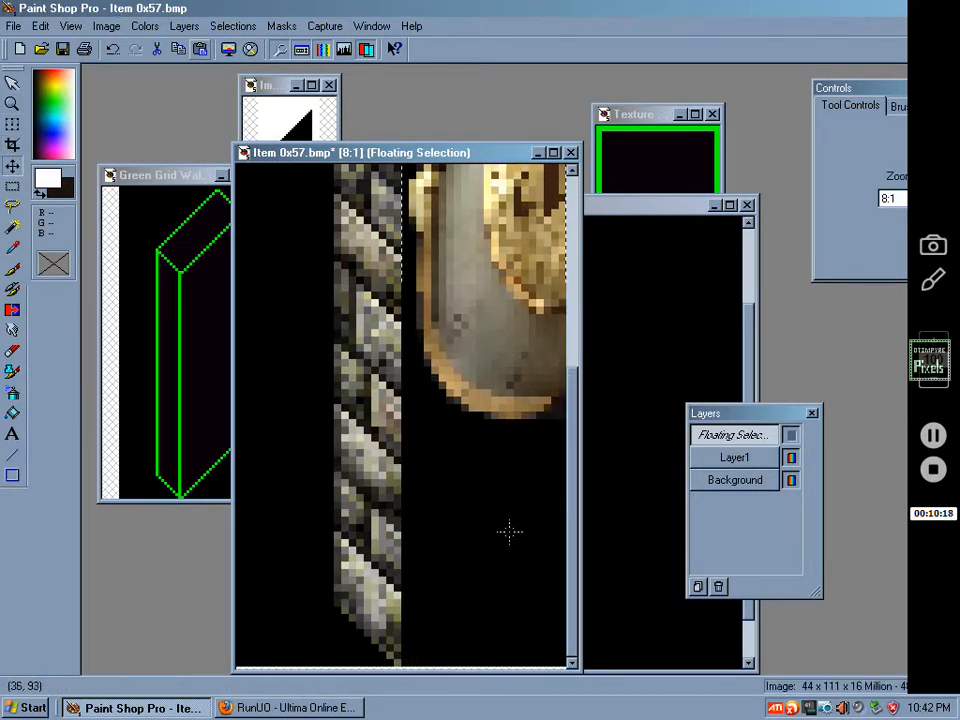
pyautogui.scroll(-4, 510, 531)
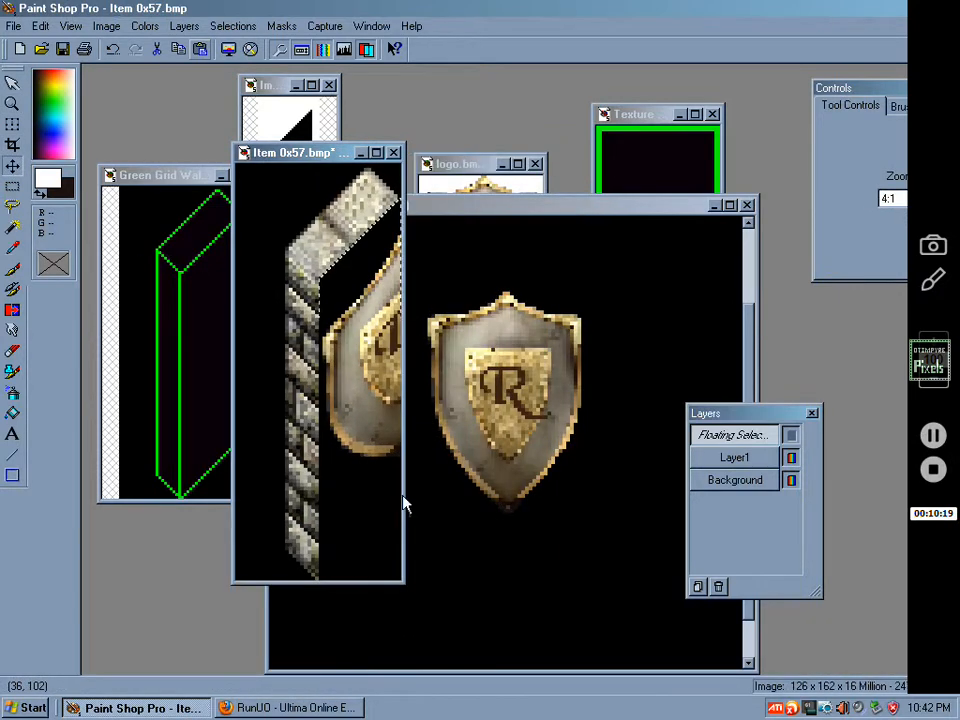
pyautogui.click(220, 26)
pyautogui.click(250, 61)
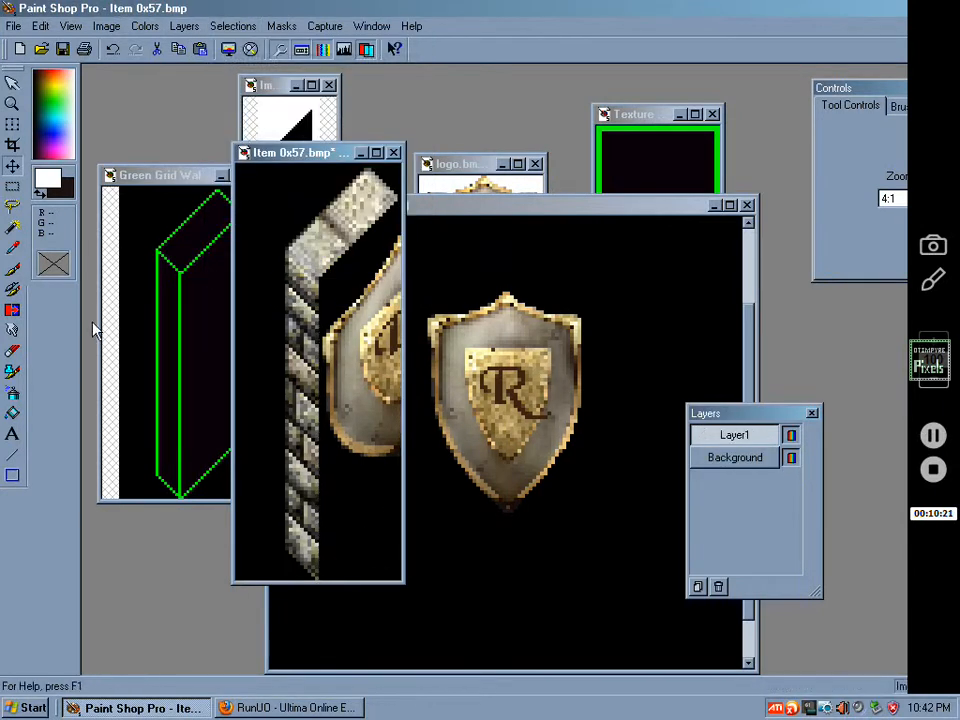
# Clear the black background around the shield half on Layer1 using the Magic Wand, and remove the selection.
pyautogui.click(10, 228)
pyautogui.click(333, 514)
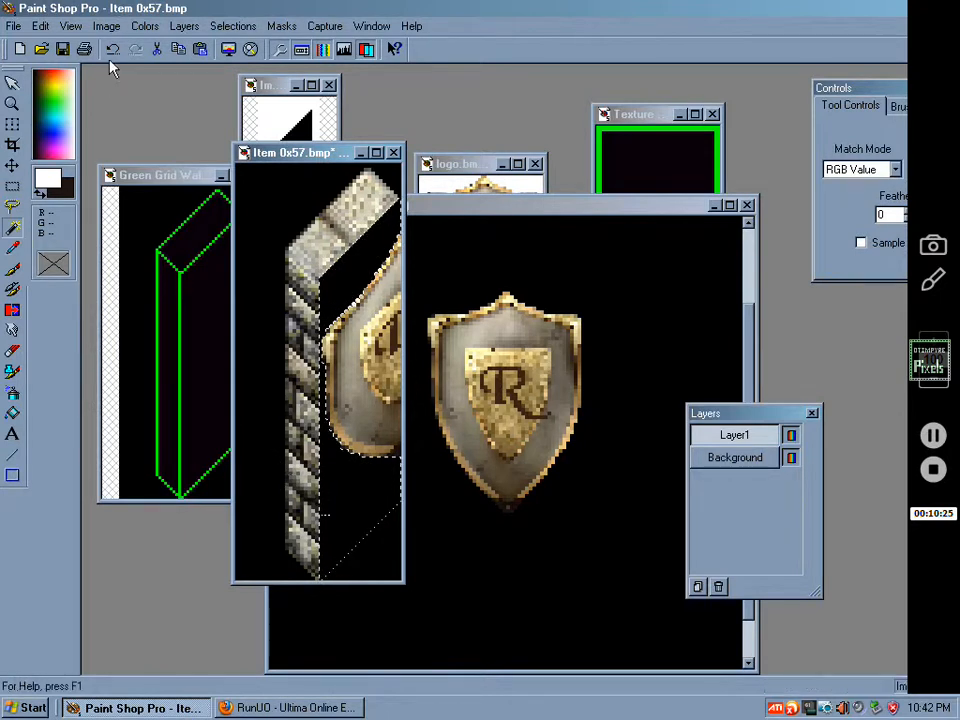
pyautogui.click(40, 26)
pyautogui.click(255, 150)
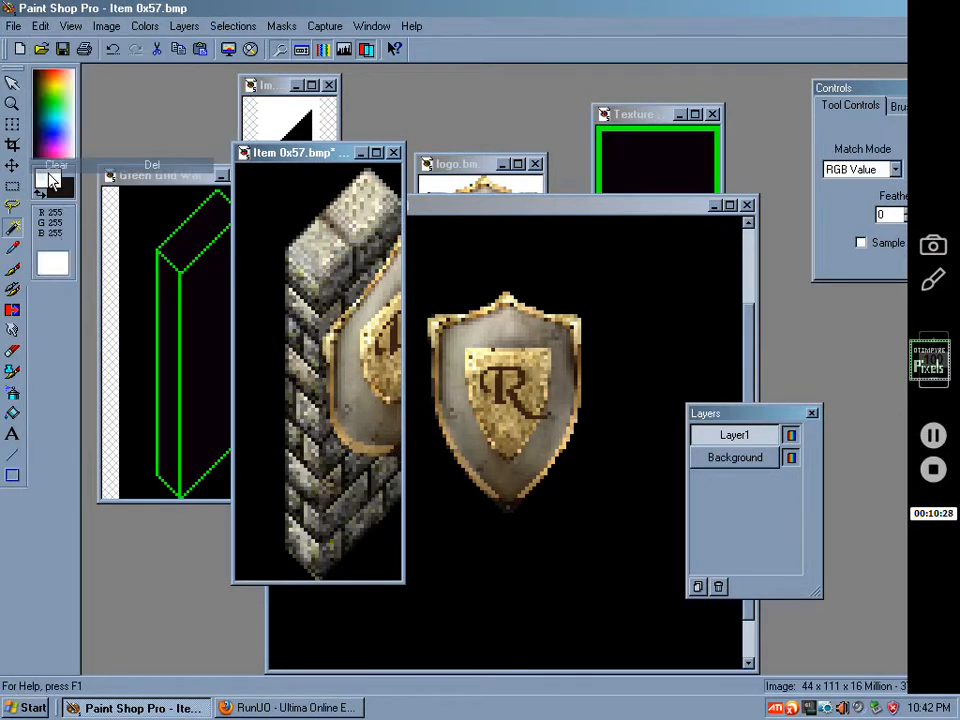
pyautogui.click(280, 355)
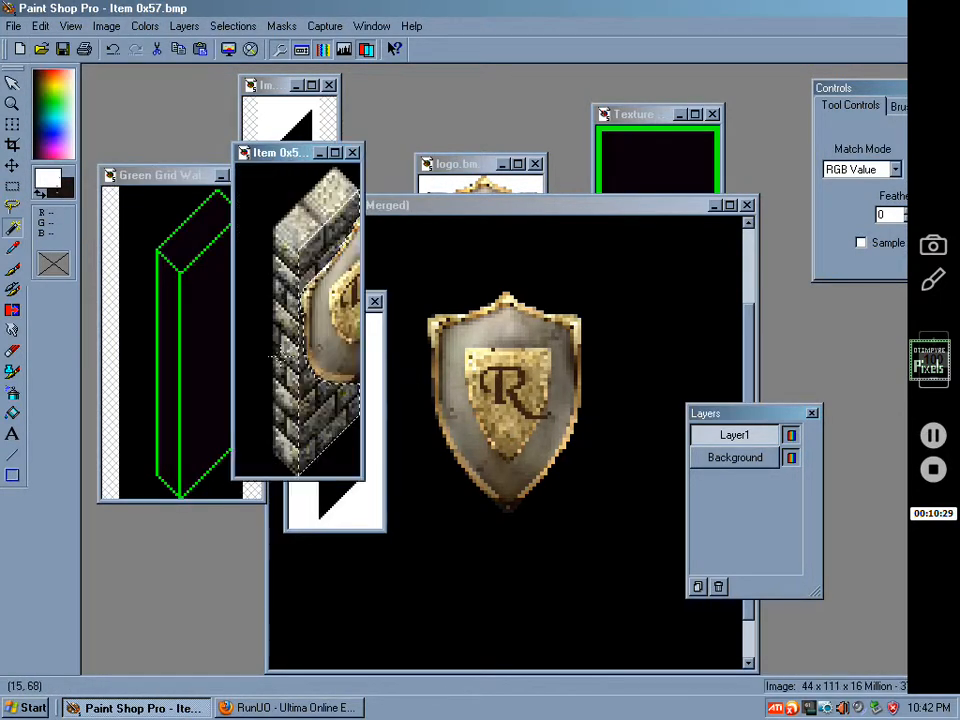
pyautogui.click(236, 27)
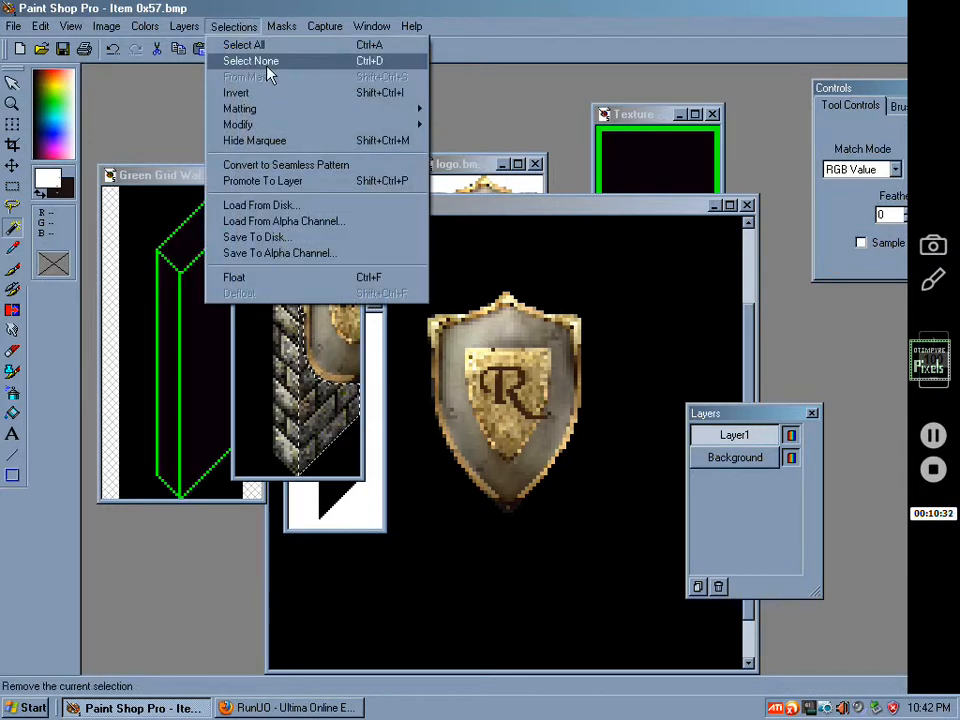
pyautogui.click(262, 61)
# Bring the stone wall image back to the front and place its window beside the green grid wall.
pyautogui.moveTo(291, 162); pyautogui.dragTo(180, 193)
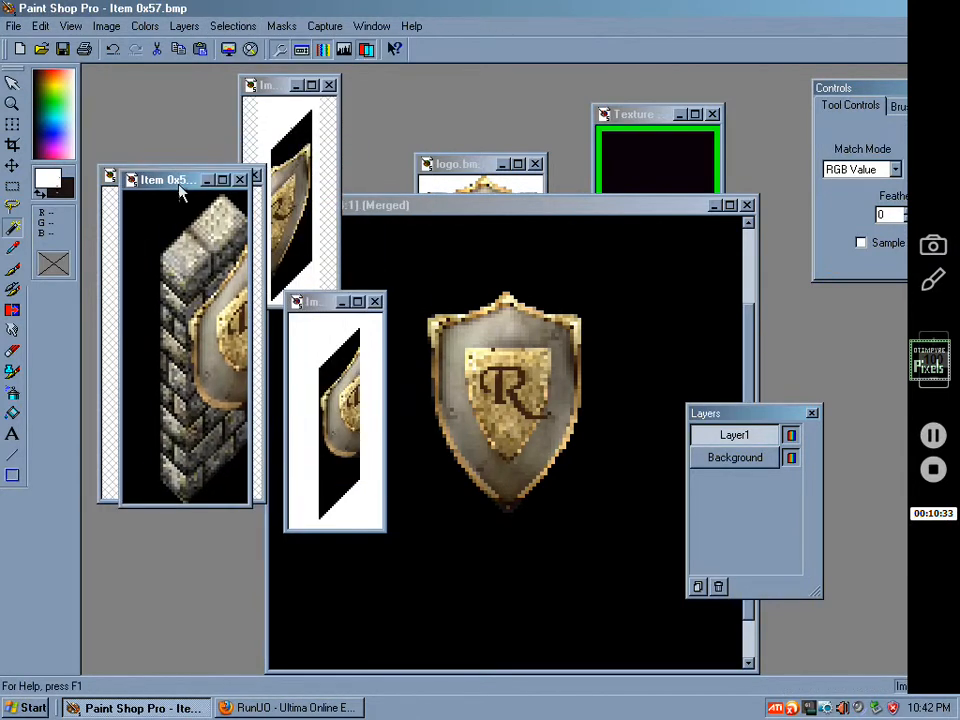
pyautogui.click(318, 301)
pyautogui.click(275, 88)
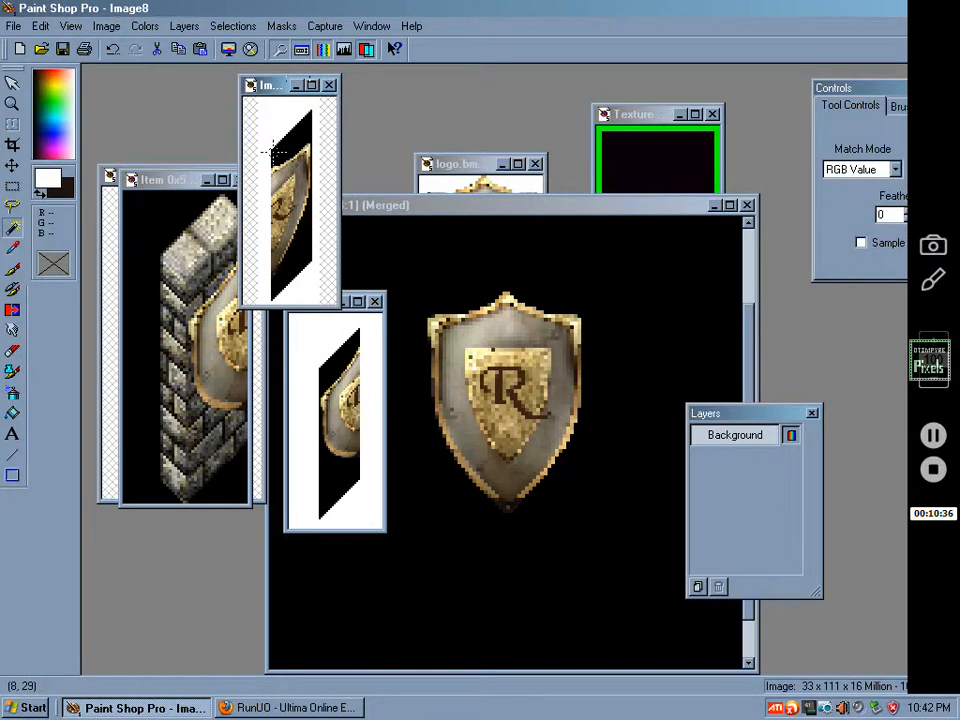
pyautogui.click(165, 185)
pyautogui.moveTo(165, 185); pyautogui.dragTo(265, 180)
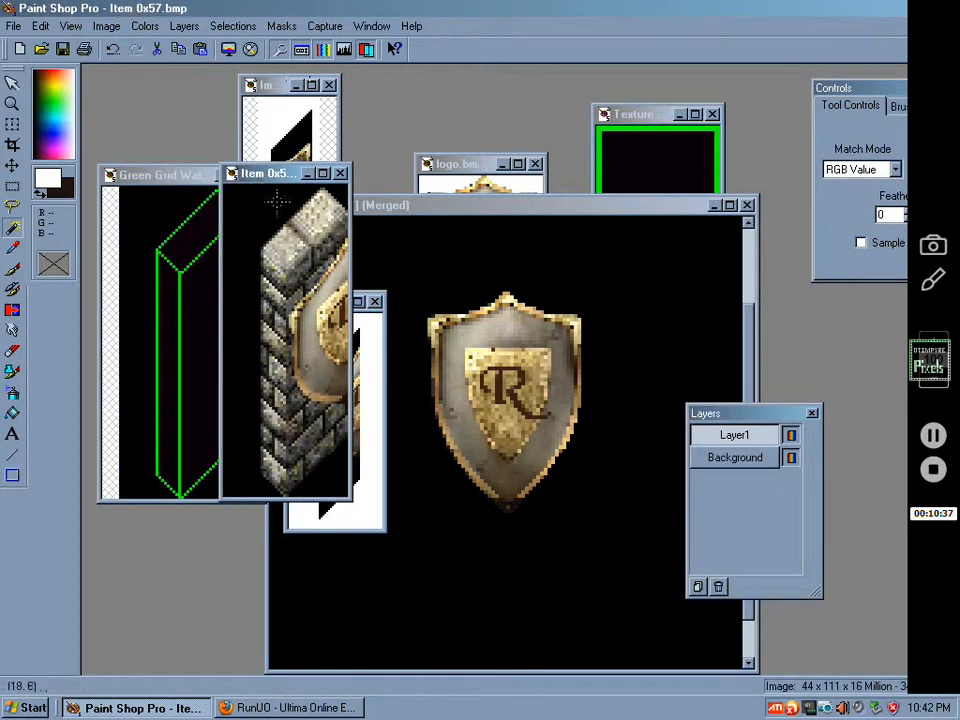
# Save the stone wall tile with the left shield half to the Desktop as the bitmap Logo 1.bmp.
pyautogui.click(13, 26)
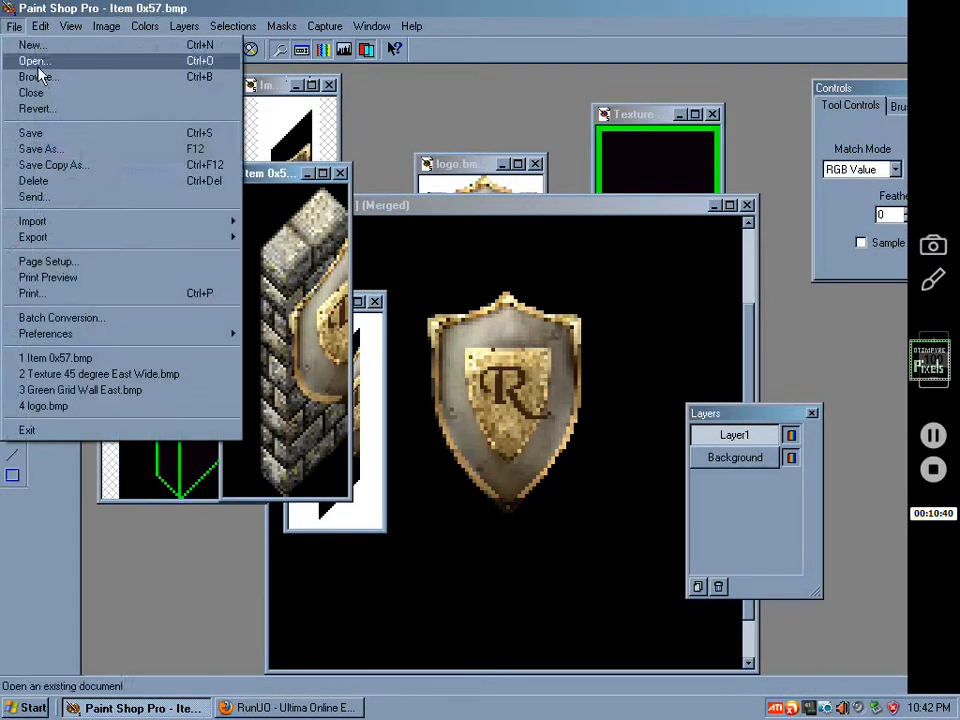
pyautogui.click(42, 149)
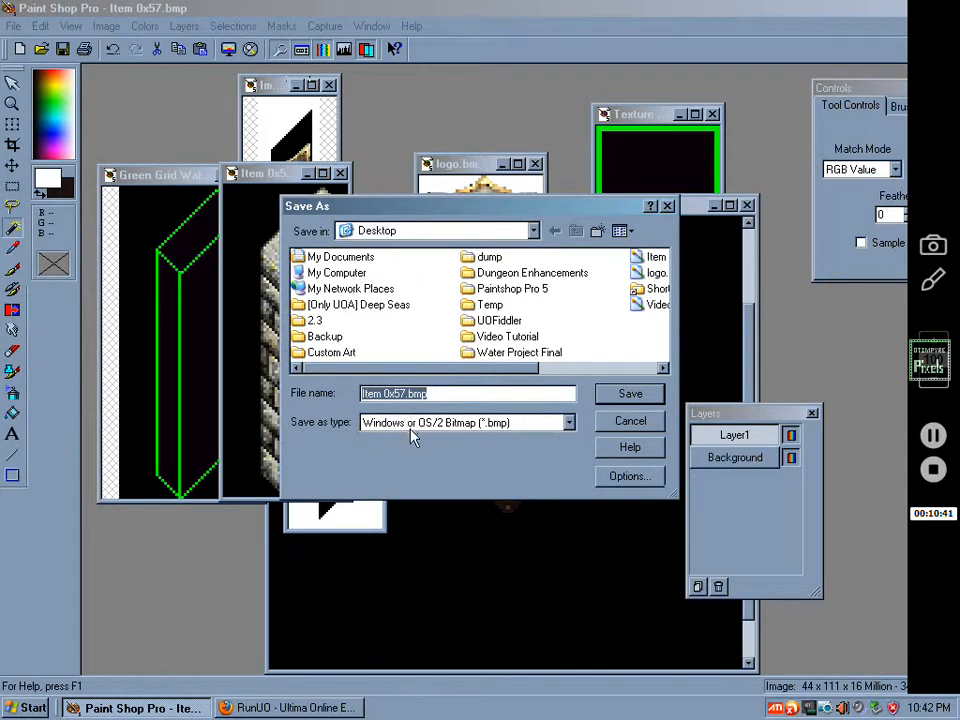
pyautogui.click(413, 437)
pyautogui.click(428, 437)
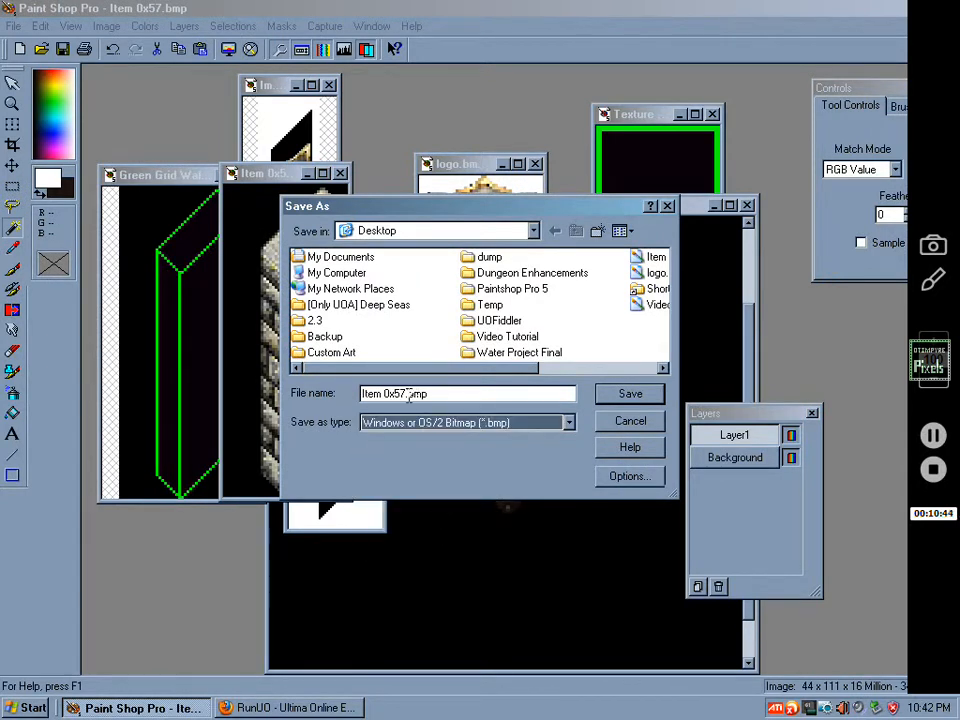
pyautogui.moveTo(407, 394); pyautogui.dragTo(284, 378)
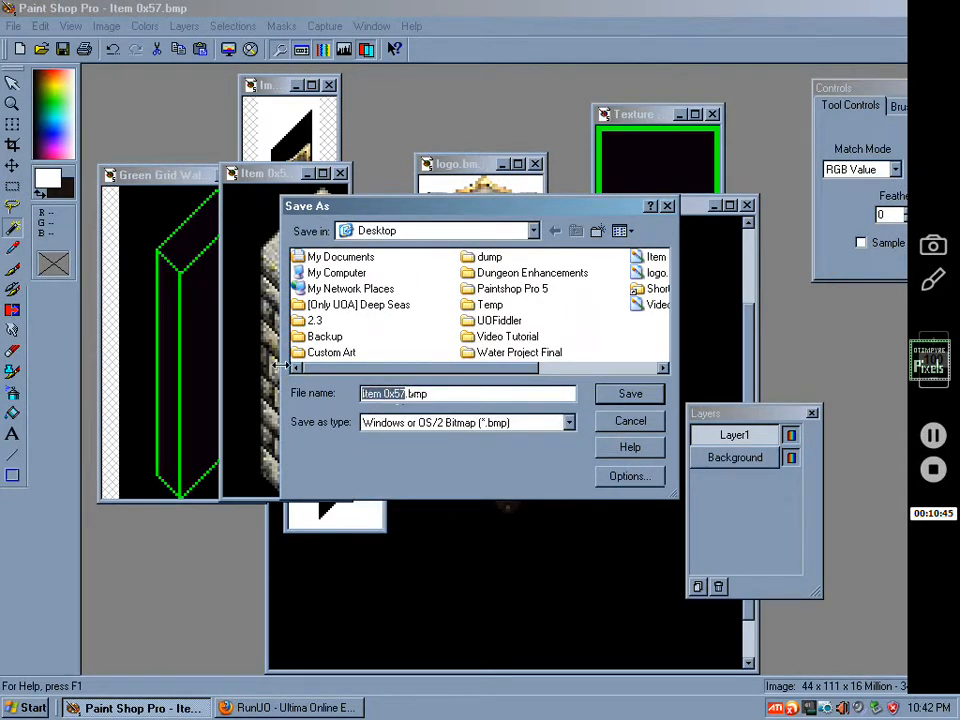
pyautogui.write('Logo f')
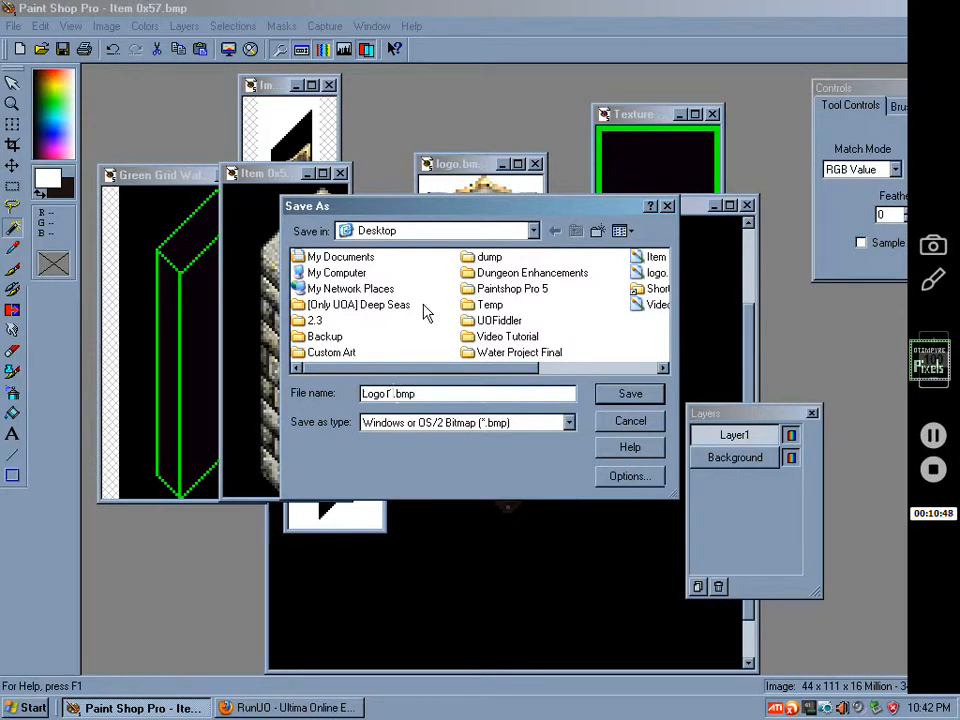
pyautogui.write('go 1')
pyautogui.click(615, 397)
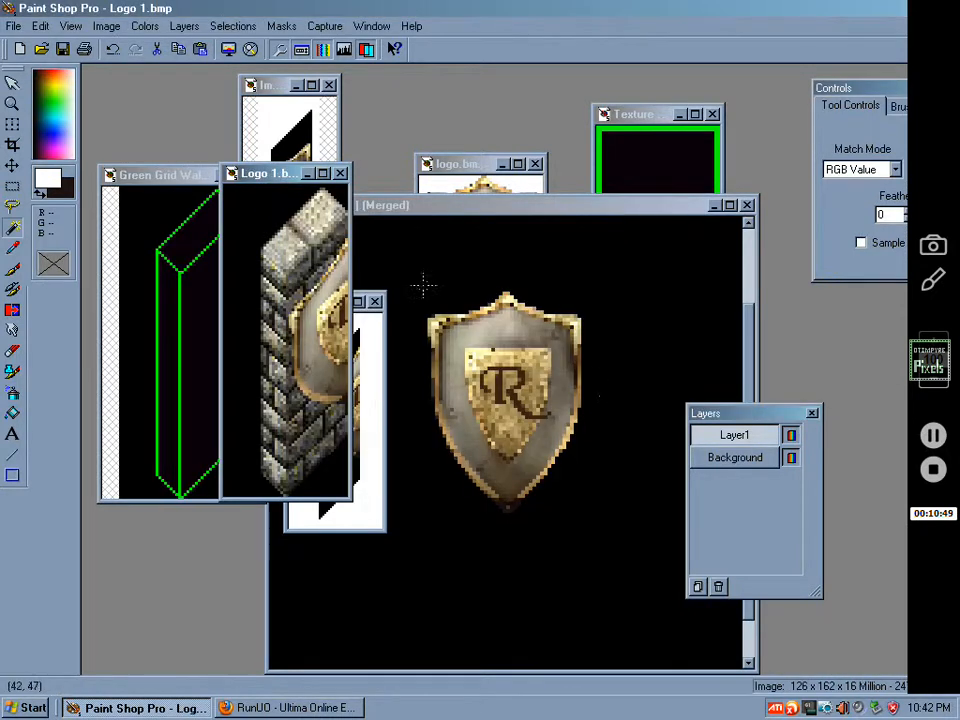
# Undo the edits that placed the left shield half, back to the bare stone wall with an empty Layer1.
pyautogui.moveTo(254, 174); pyautogui.dragTo(199, 175)
pyautogui.click(40, 26)
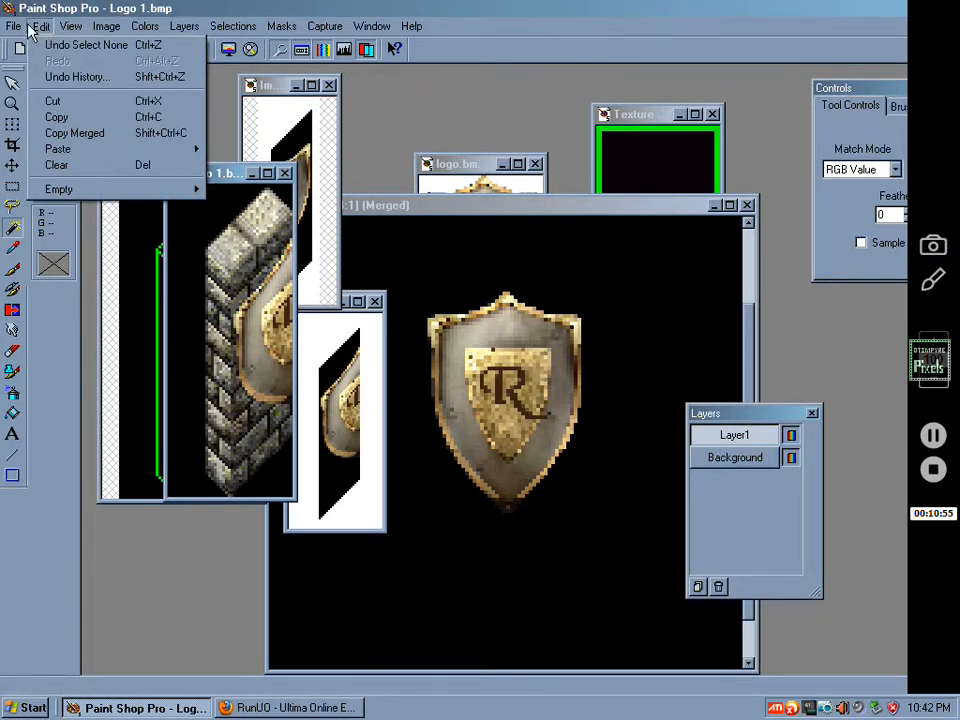
pyautogui.click(40, 26)
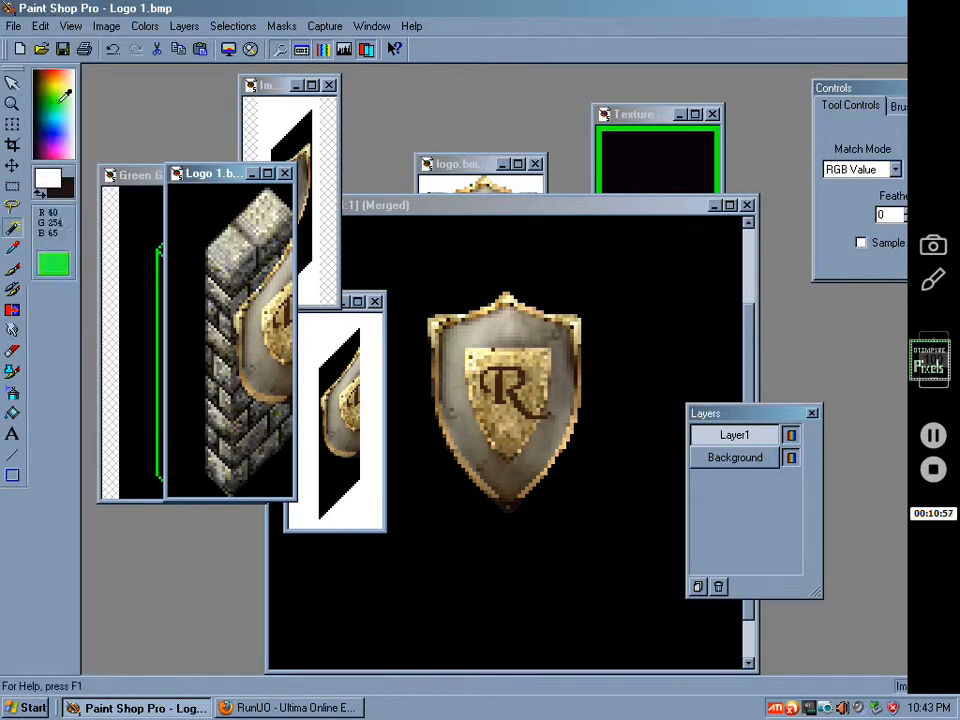
pyautogui.press('Delete')
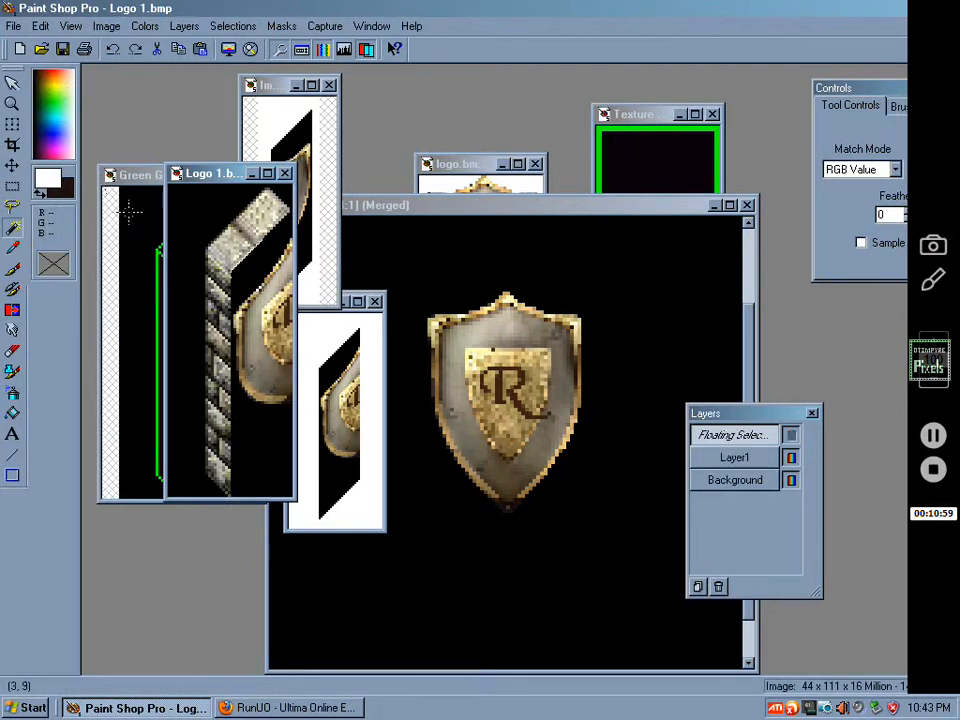
pyautogui.hotkey('ctrl', 'z')
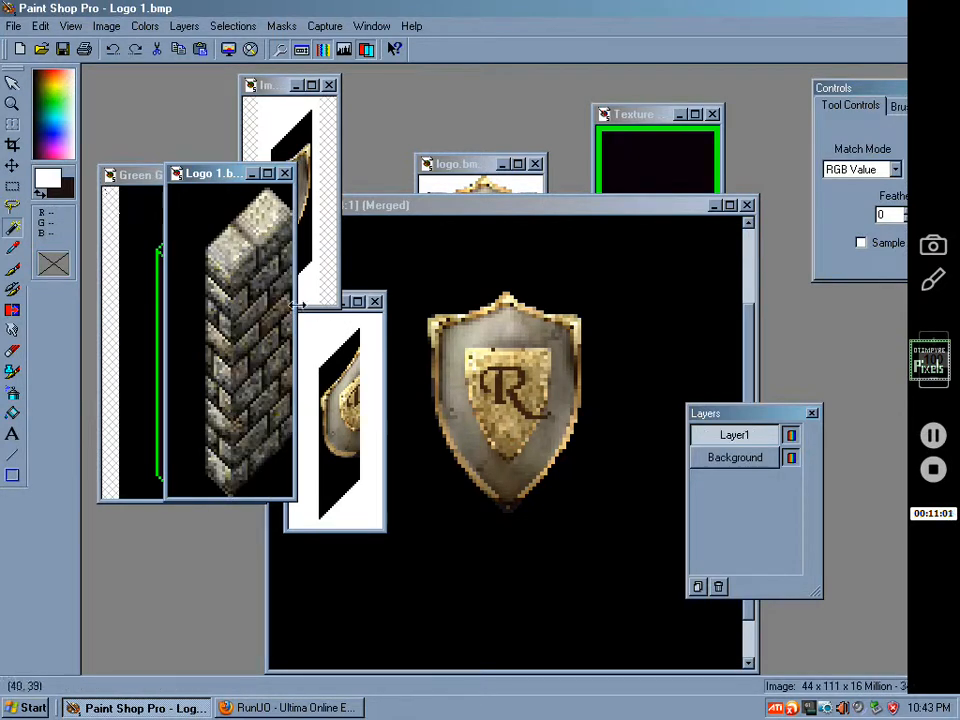
# Copy the skewed right shield half from Image8 by selecting its white surround with the Magic Wand and inverting the selection.
pyautogui.click(282, 96)
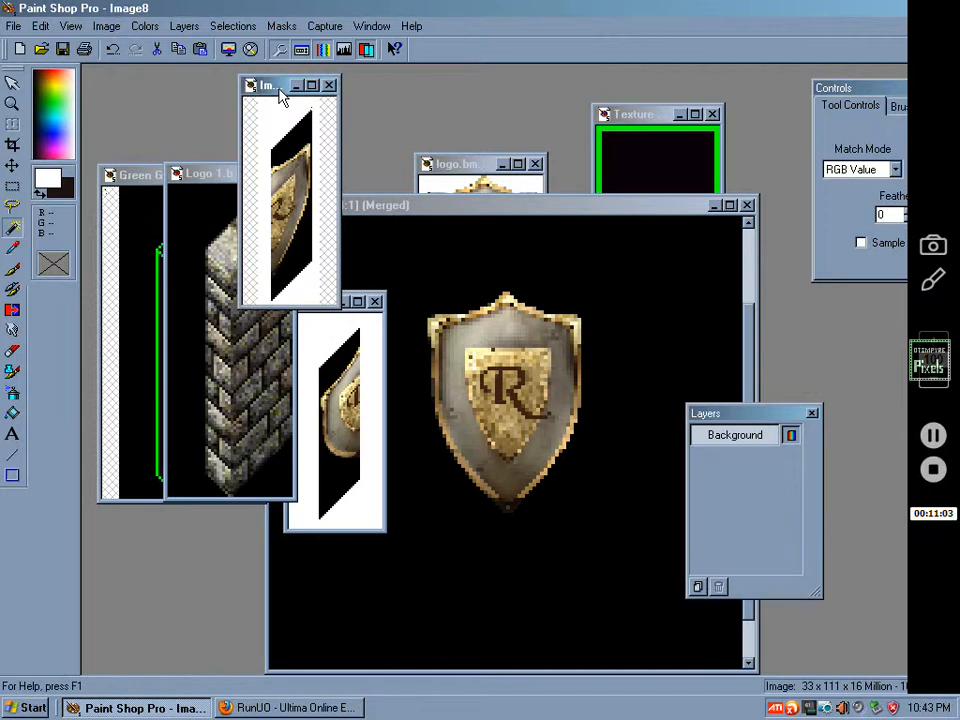
pyautogui.moveTo(282, 96); pyautogui.dragTo(445, 199)
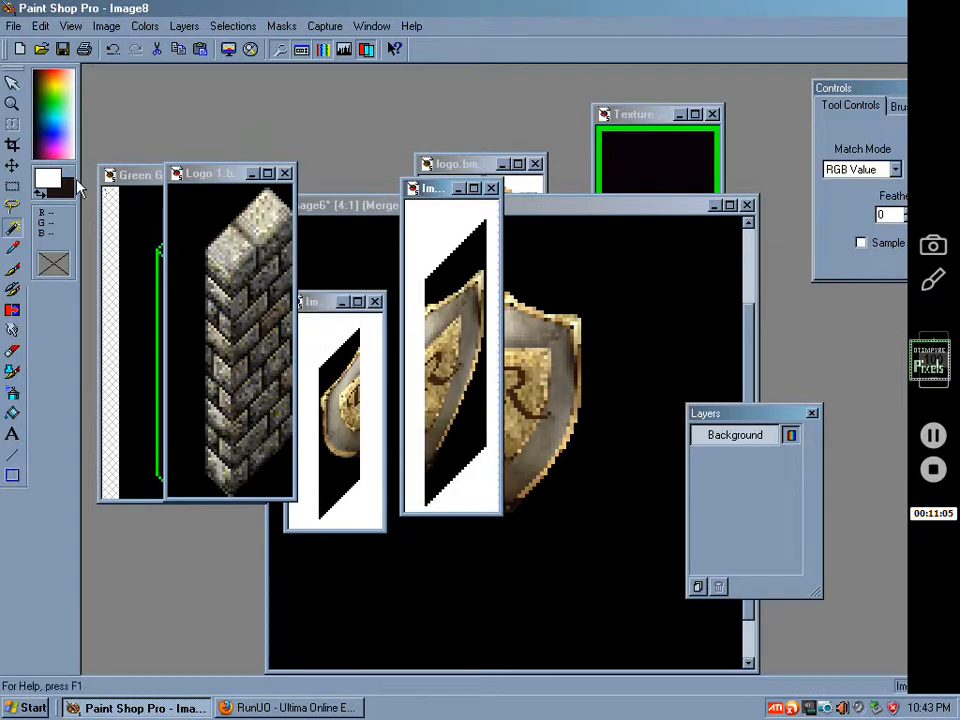
pyautogui.click(12, 228)
pyautogui.click(443, 242)
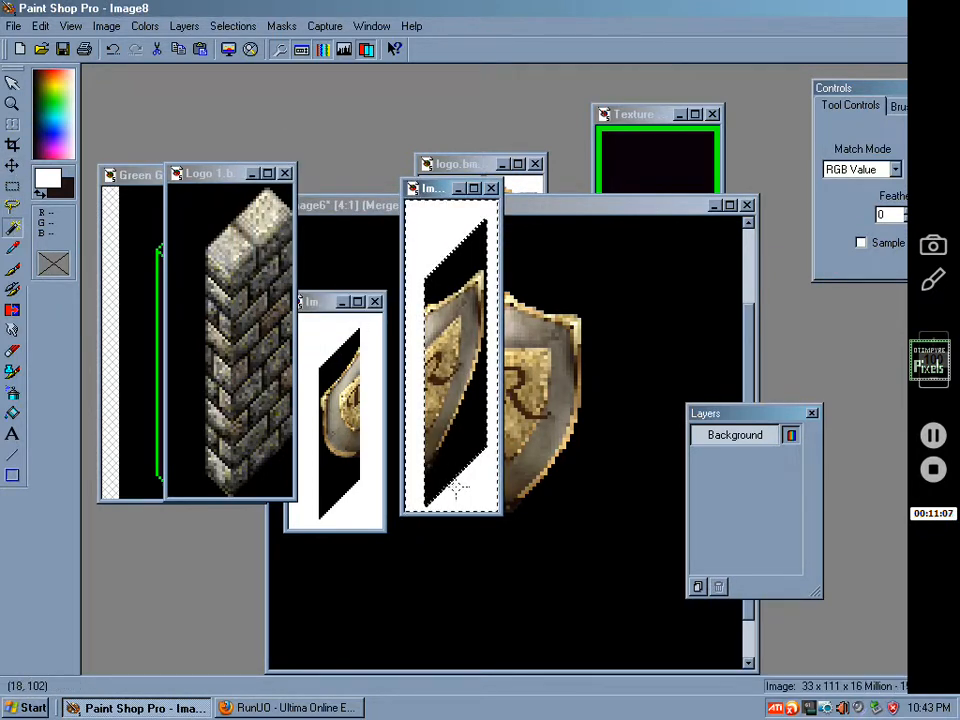
pyautogui.click(232, 26)
pyautogui.click(255, 92)
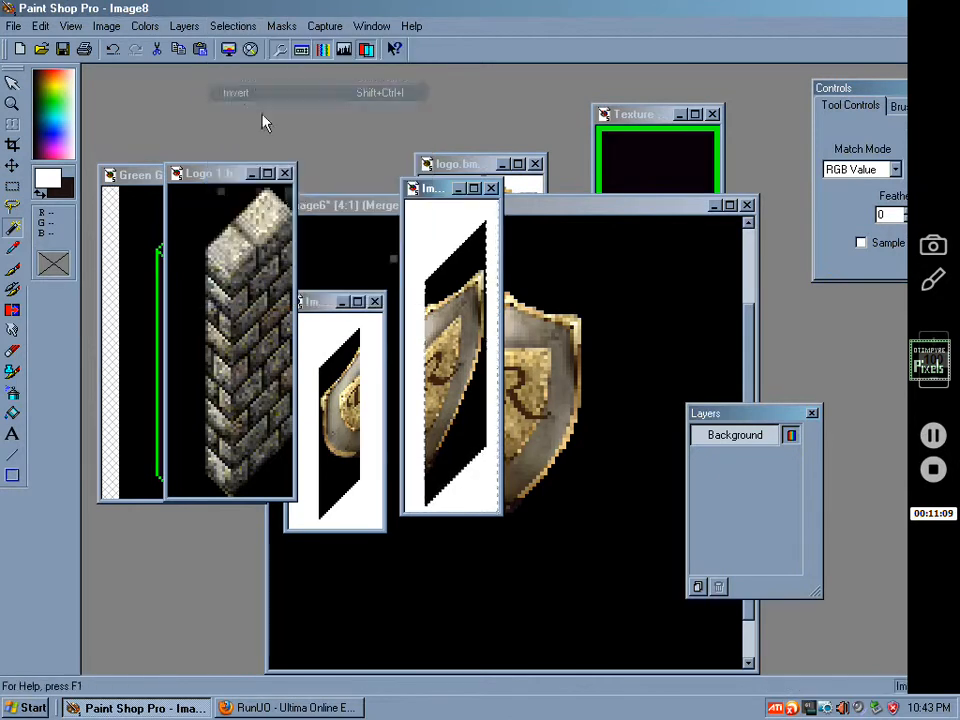
pyautogui.hotkey('ctrl', 'c')
# Paste the right shield half as a floating selection on Layer1, fit it to the wall's east face, and deselect it.
pyautogui.click(225, 175)
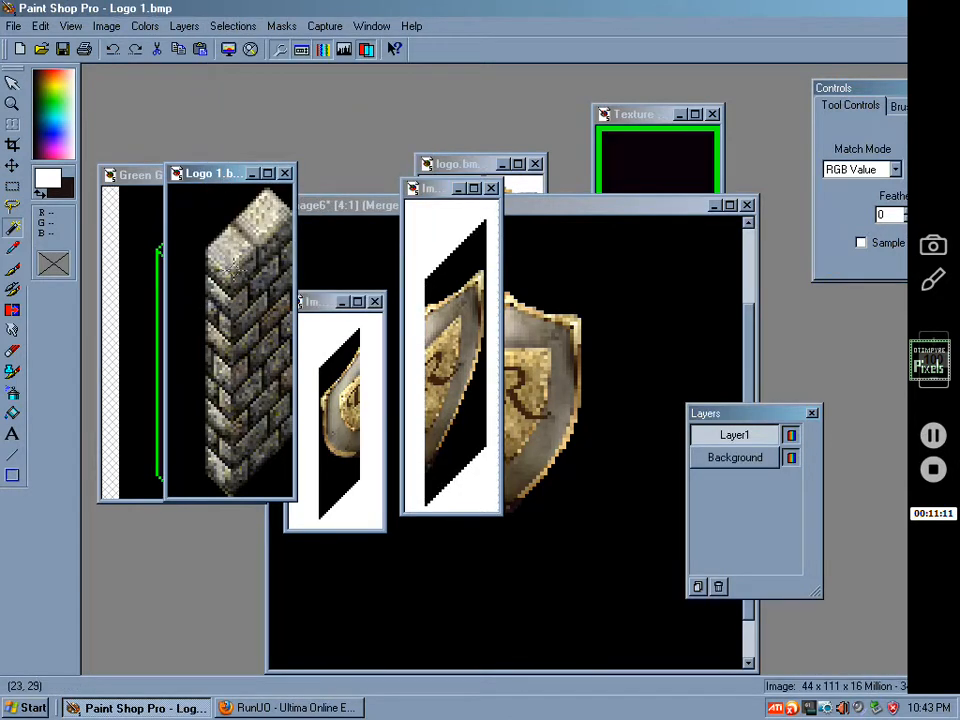
pyautogui.hotkey('ctrl', 'e')
pyautogui.moveTo(237, 263); pyautogui.dragTo(261, 356)
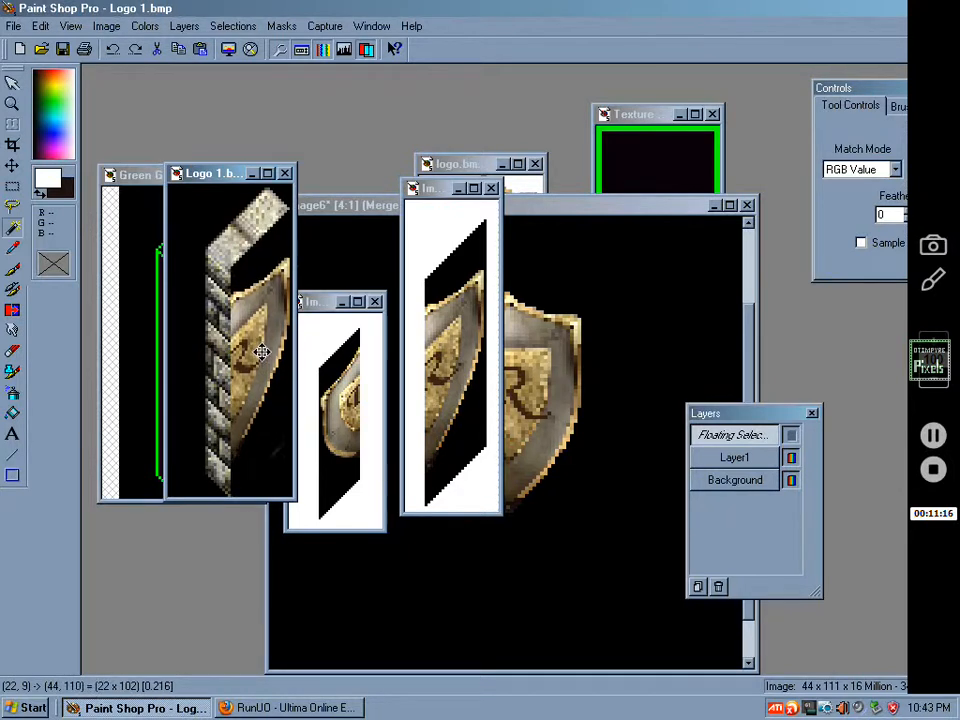
pyautogui.click(113, 48)
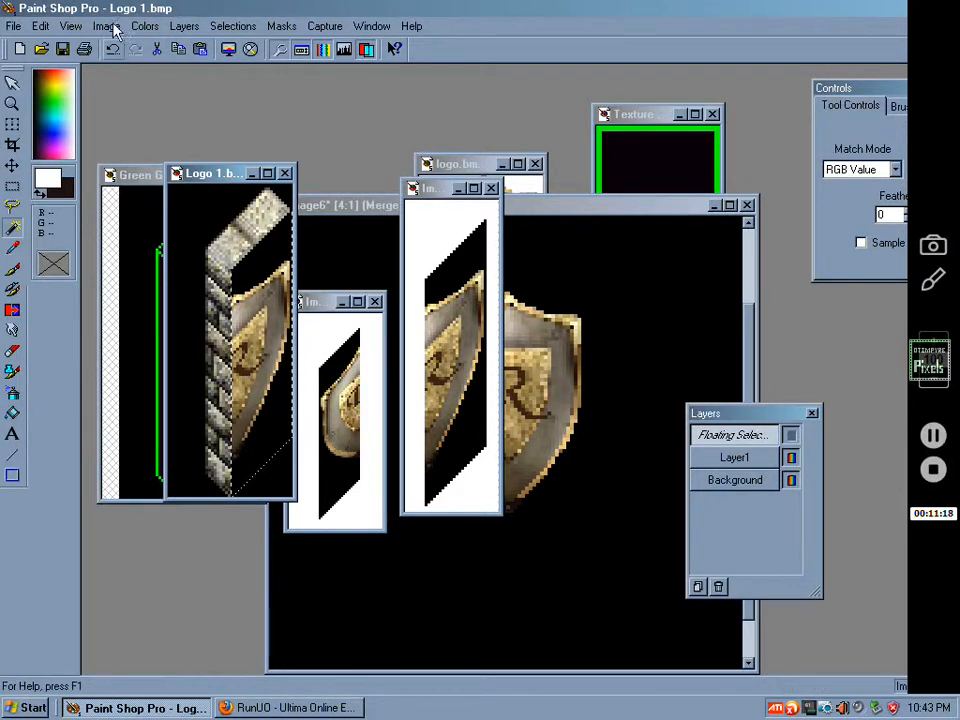
pyautogui.click(248, 28)
pyautogui.click(251, 60)
# Clear the black background around the right shield half on Layer1 using the Magic Wand, and remove the selection.
pyautogui.scroll(1, 184, 203)
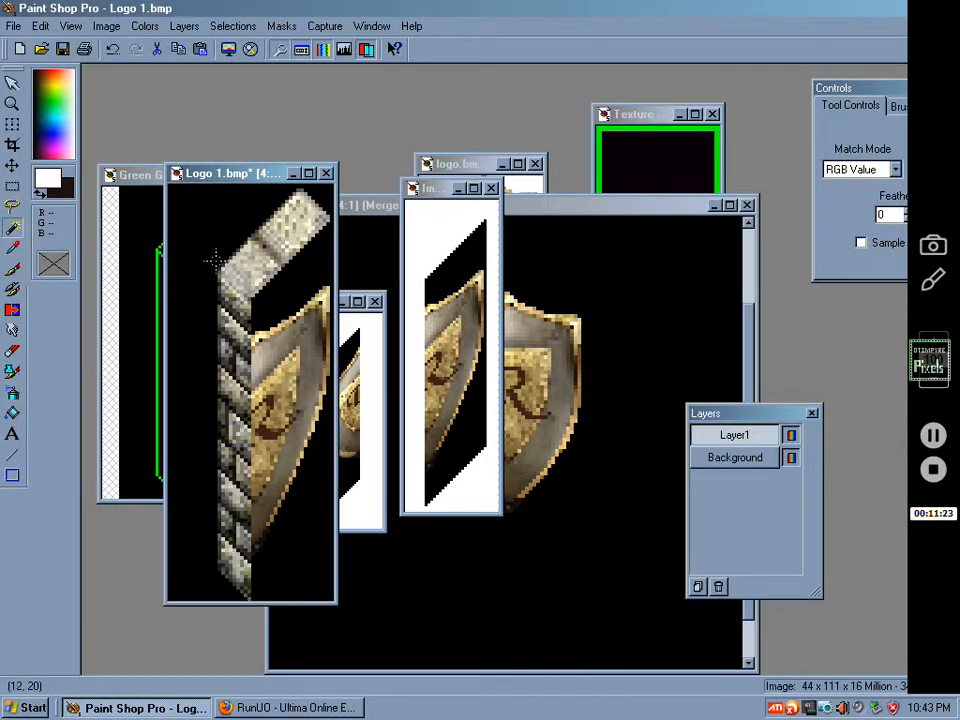
pyautogui.click(286, 290)
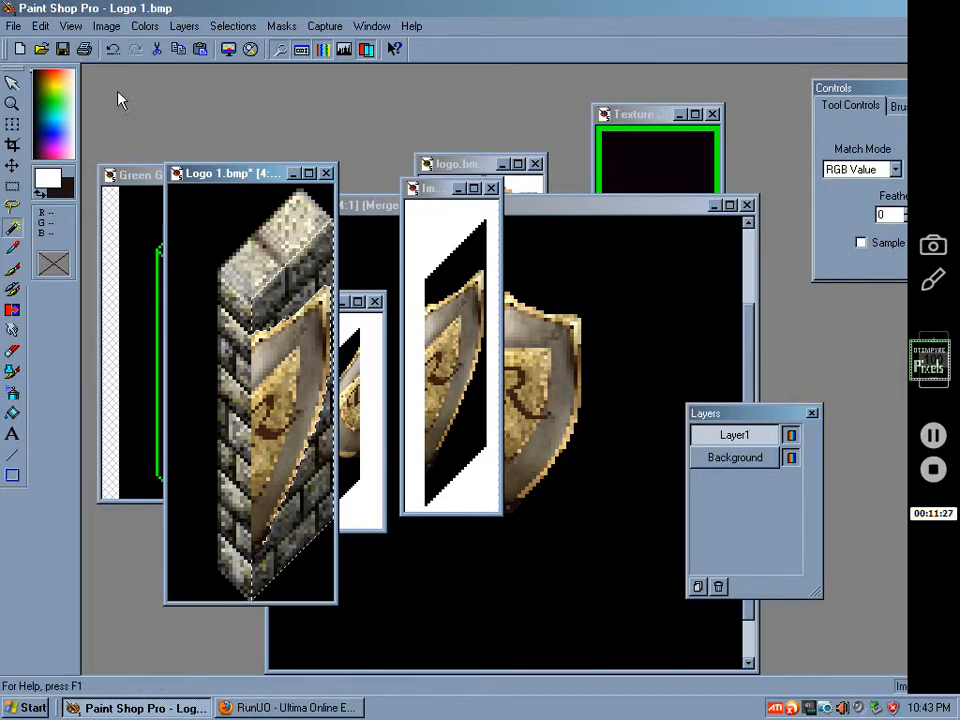
pyautogui.click(243, 33)
pyautogui.click(261, 60)
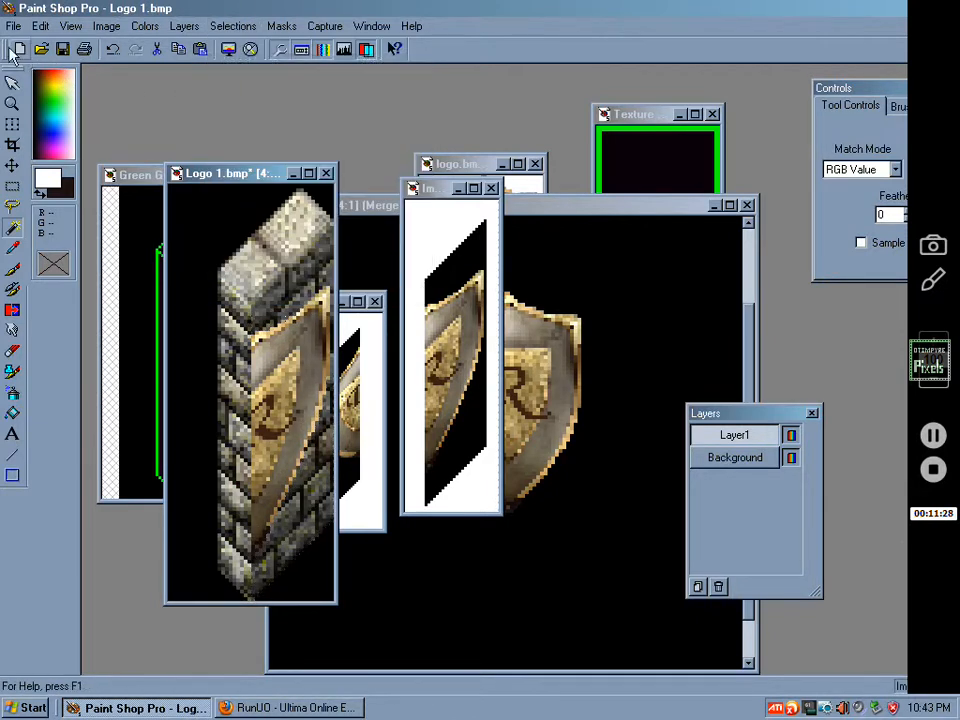
# Save the stone wall tile with the right shield half to the Desktop as Logo 2.bmp.
pyautogui.click(15, 27)
pyautogui.click(60, 149)
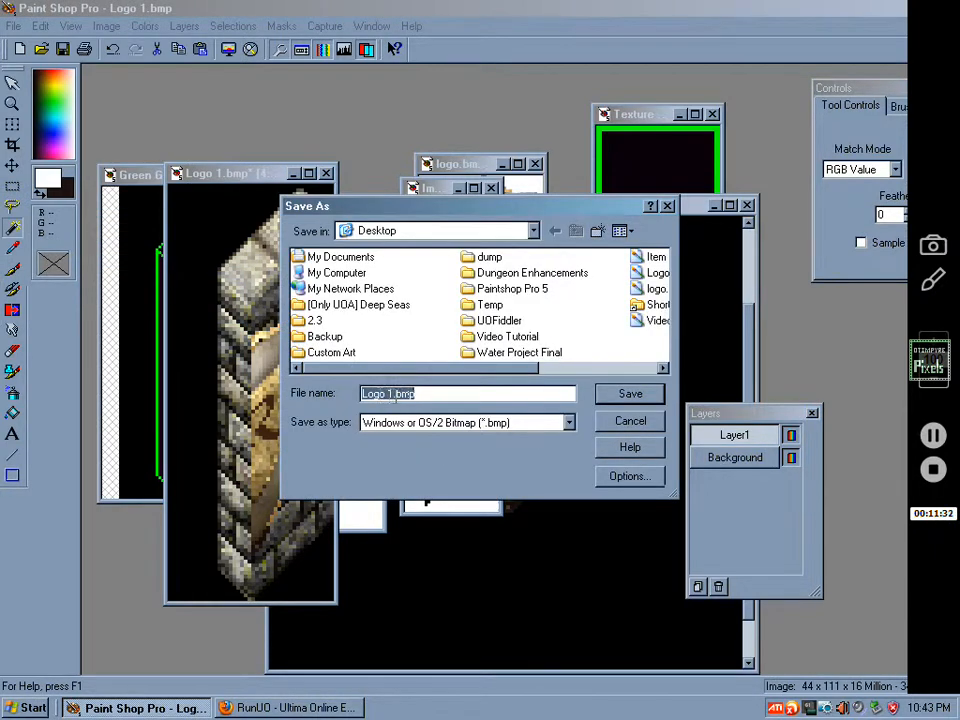
pyautogui.click(390, 393)
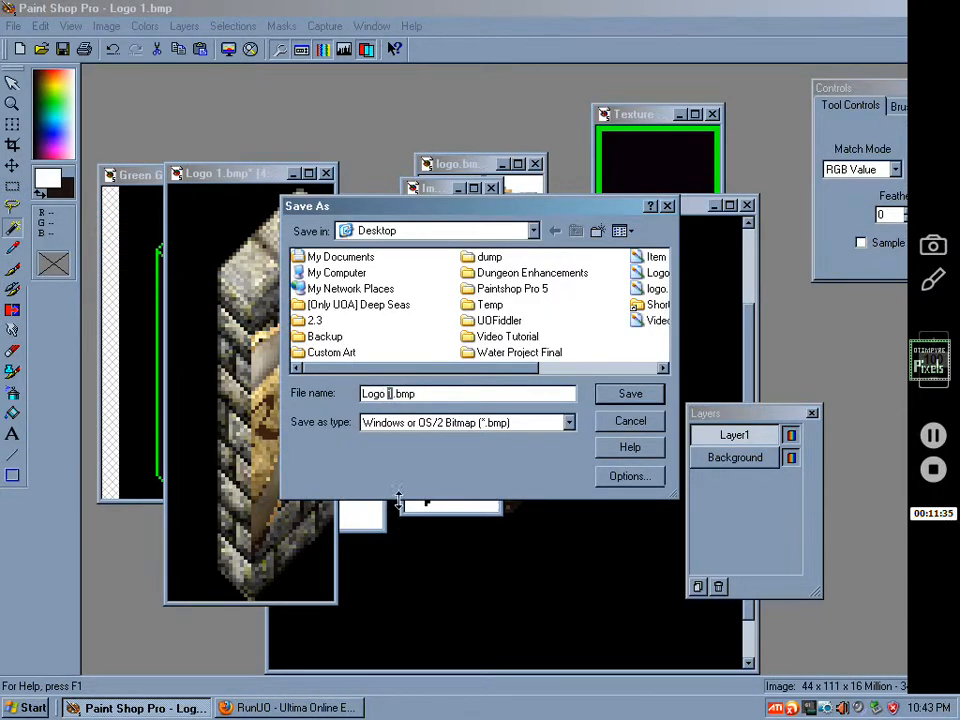
pyautogui.click(615, 396)
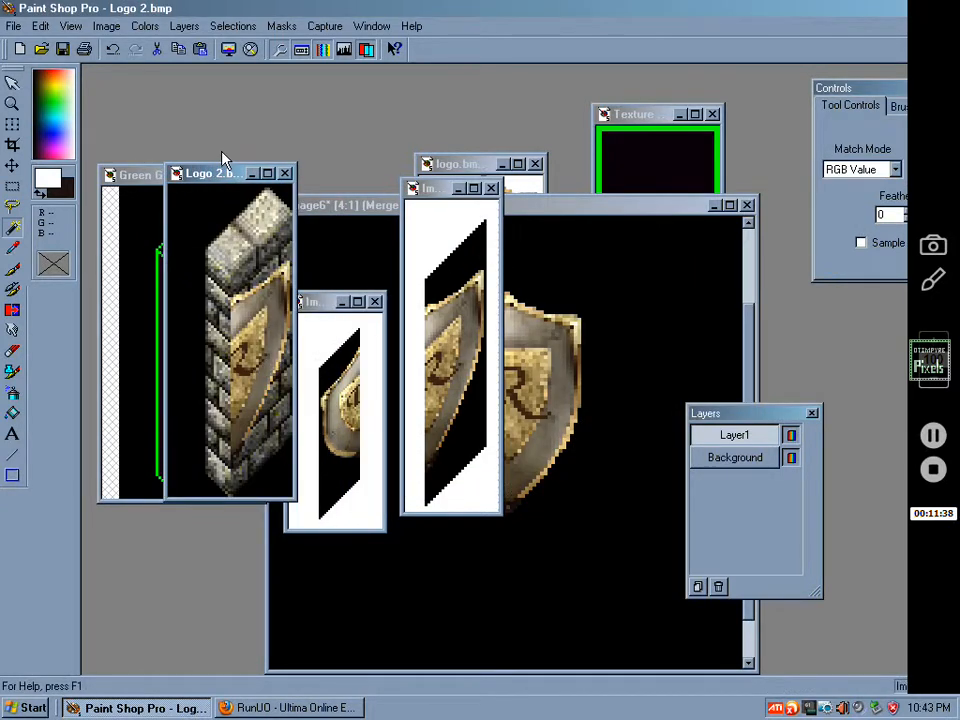
# Examine the right shield half on the Logo 2 wall tile at several zoom levels.
pyautogui.moveTo(222, 176); pyautogui.dragTo(408, 264)
pyautogui.click(18, 27)
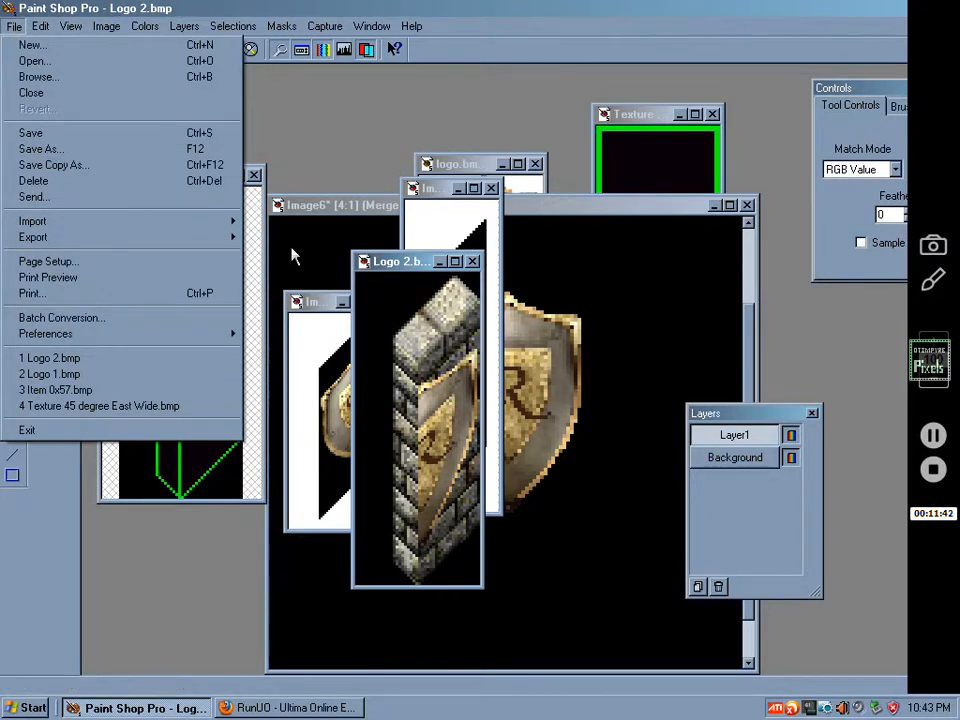
pyautogui.click(388, 263)
pyautogui.moveTo(390, 265); pyautogui.dragTo(219, 137)
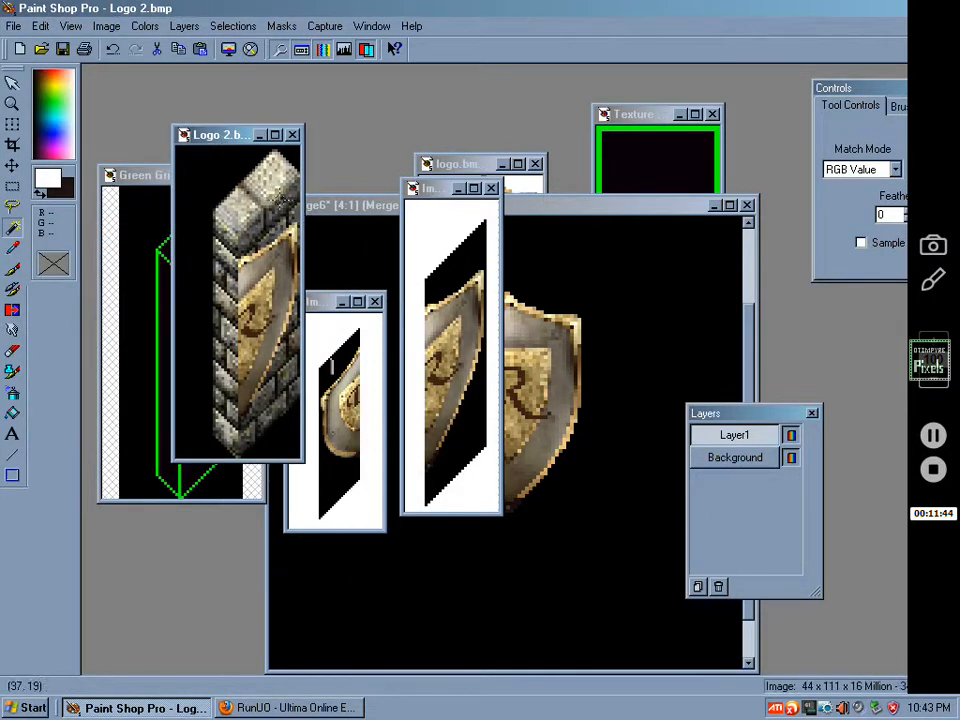
pyautogui.scroll(-1, 222, 152)
pyautogui.scroll(2, 246, 180)
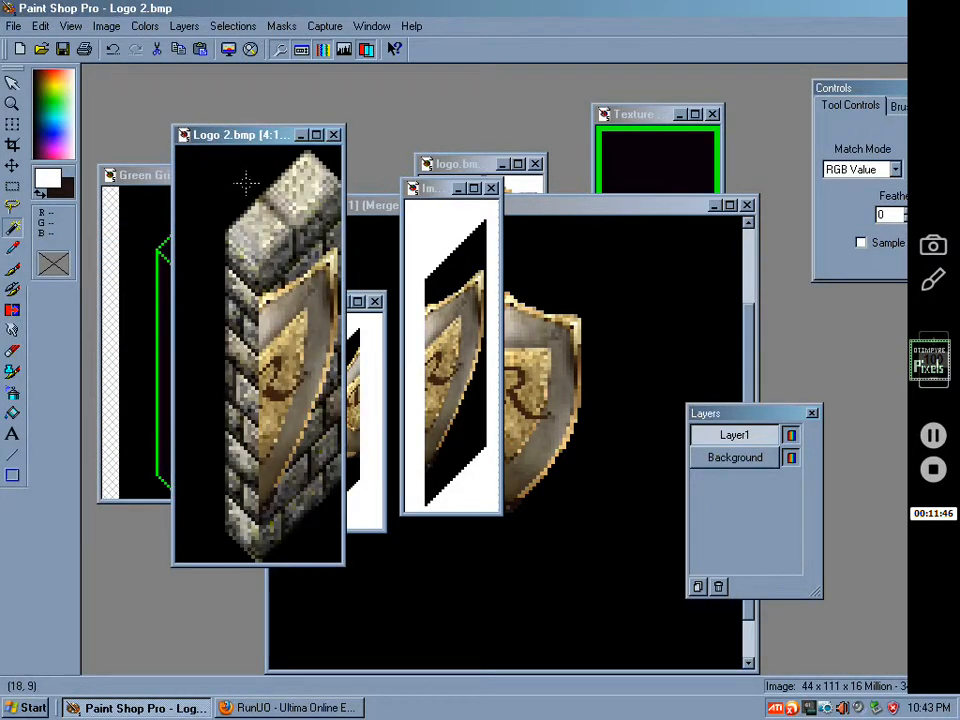
pyautogui.scroll(-3, 262, 340)
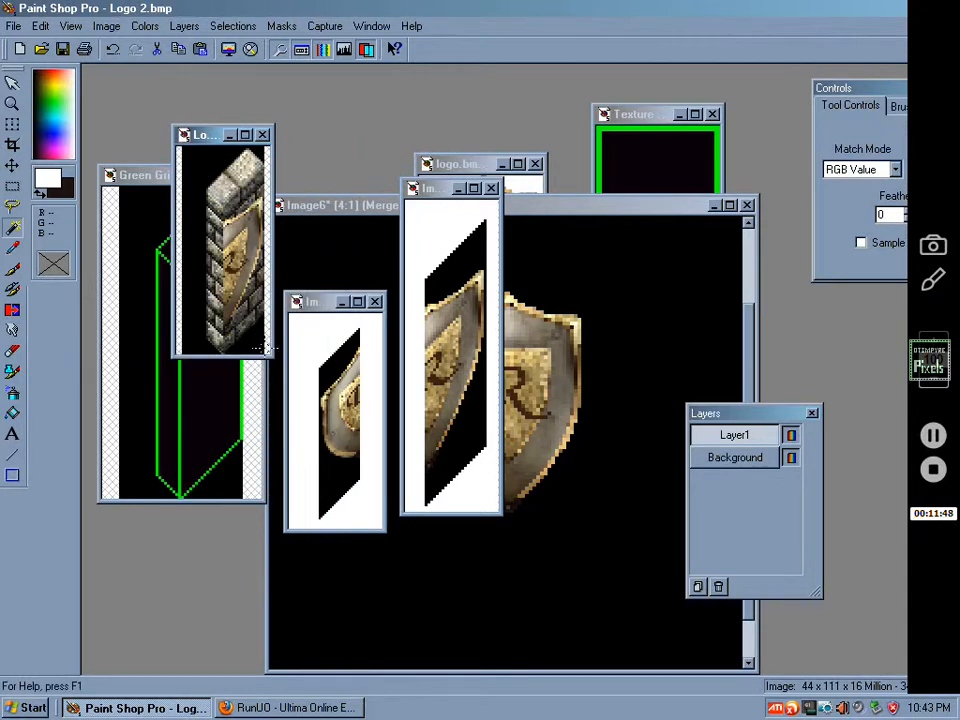
pyautogui.scroll(2, 262, 346)
pyautogui.scroll(1, 265, 346)
pyautogui.scroll(-2, 150, 200)
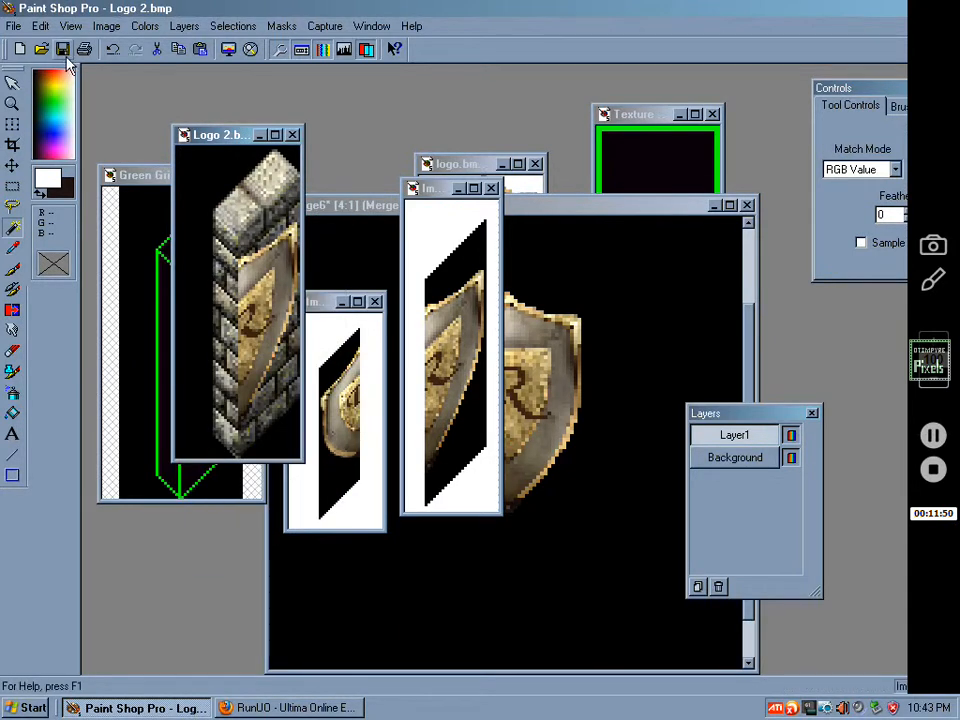
pyautogui.scroll(1, 66, 62)
# Open the saved Logo 1.bmp from the Desktop.
pyautogui.click(14, 26)
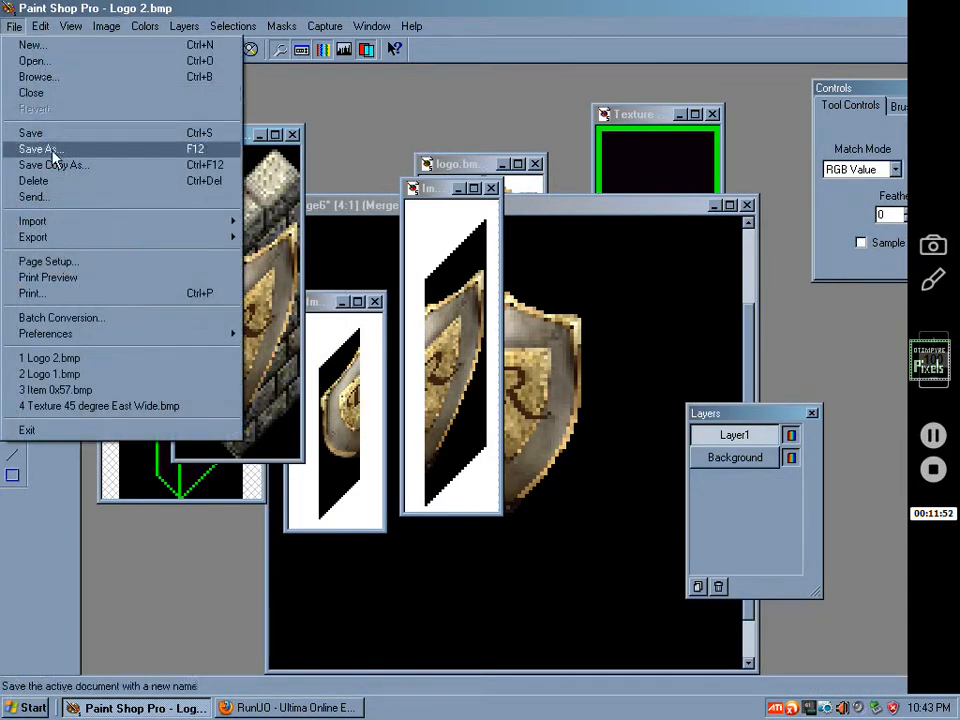
pyautogui.click(52, 64)
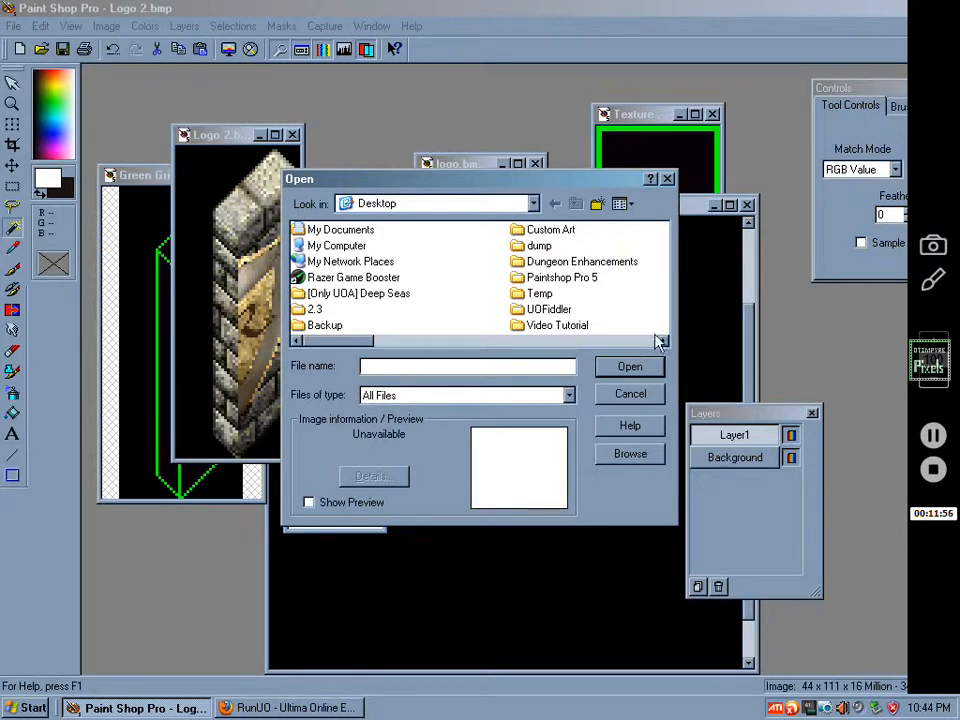
pyautogui.scroll(-3, 494, 251)
pyautogui.click(566, 262)
pyautogui.doubleClick(566, 262)
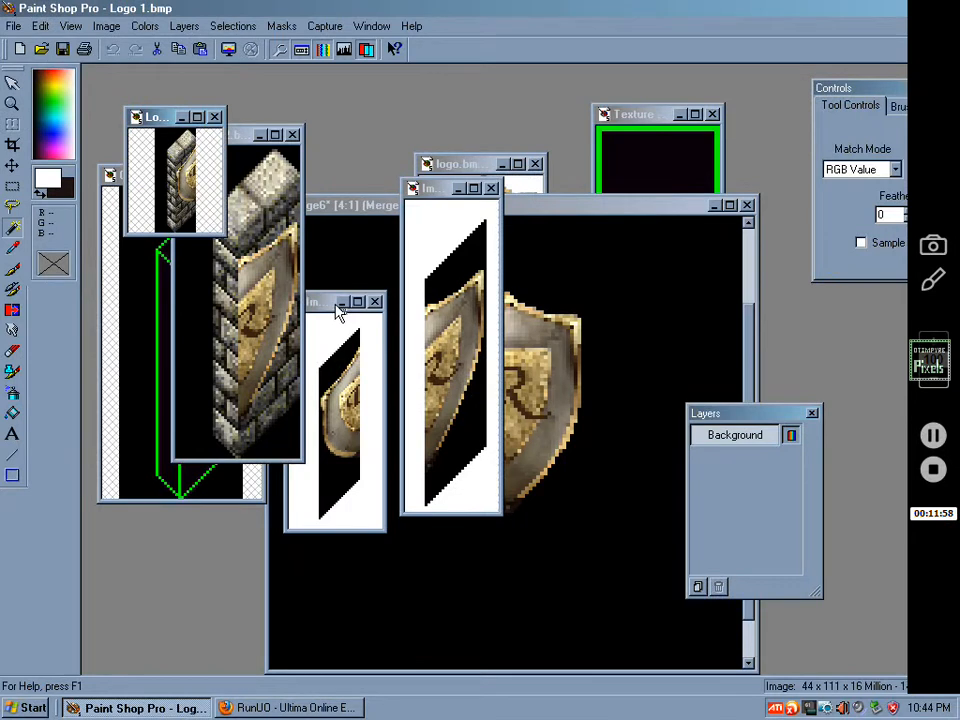
# Create a new 400 x 400 pixel image with a white background and move its window below the wall tiles.
pyautogui.click(14, 26)
pyautogui.click(30, 45)
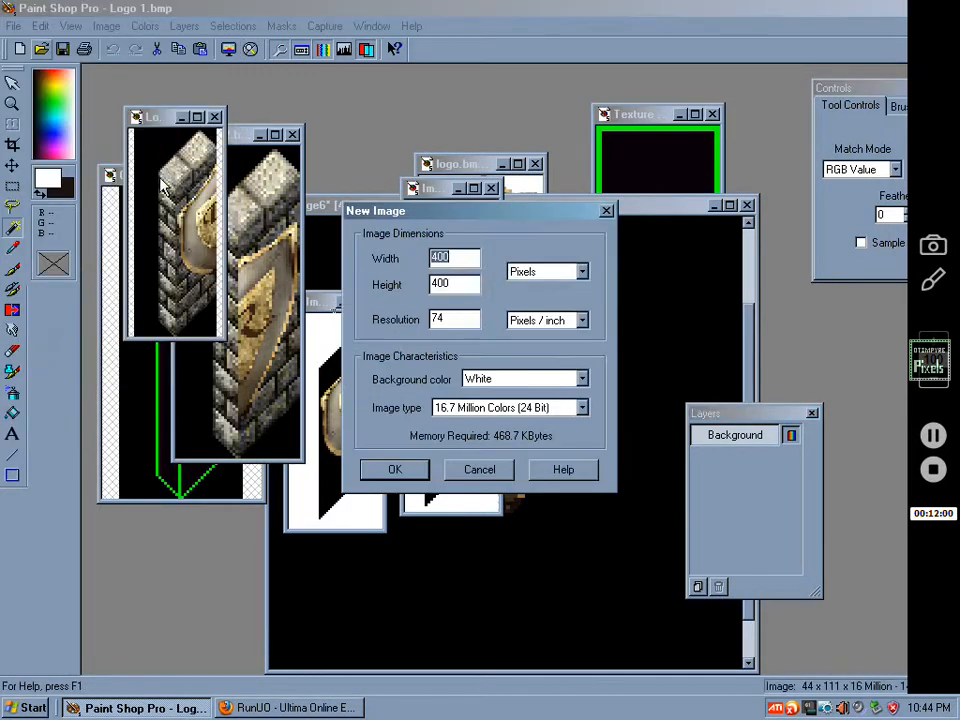
pyautogui.click(422, 480)
pyautogui.moveTo(224, 134); pyautogui.dragTo(224, 297)
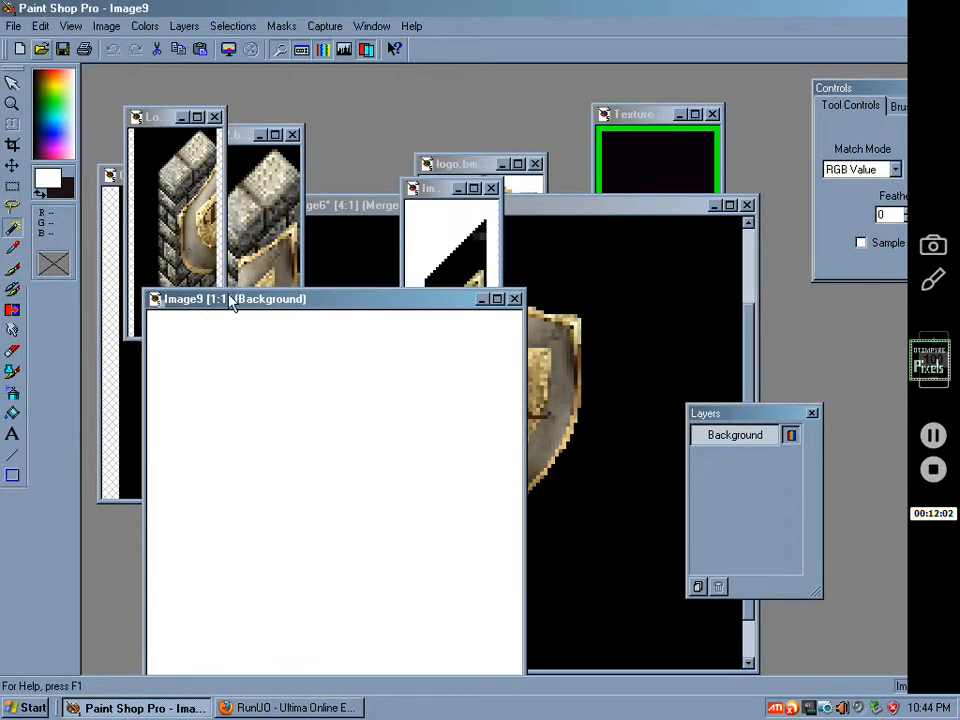
# Select the stone wall tile in Logo 1.bmp by selecting its black background with the Magic Wand and inverting the selection.
pyautogui.click(150, 117)
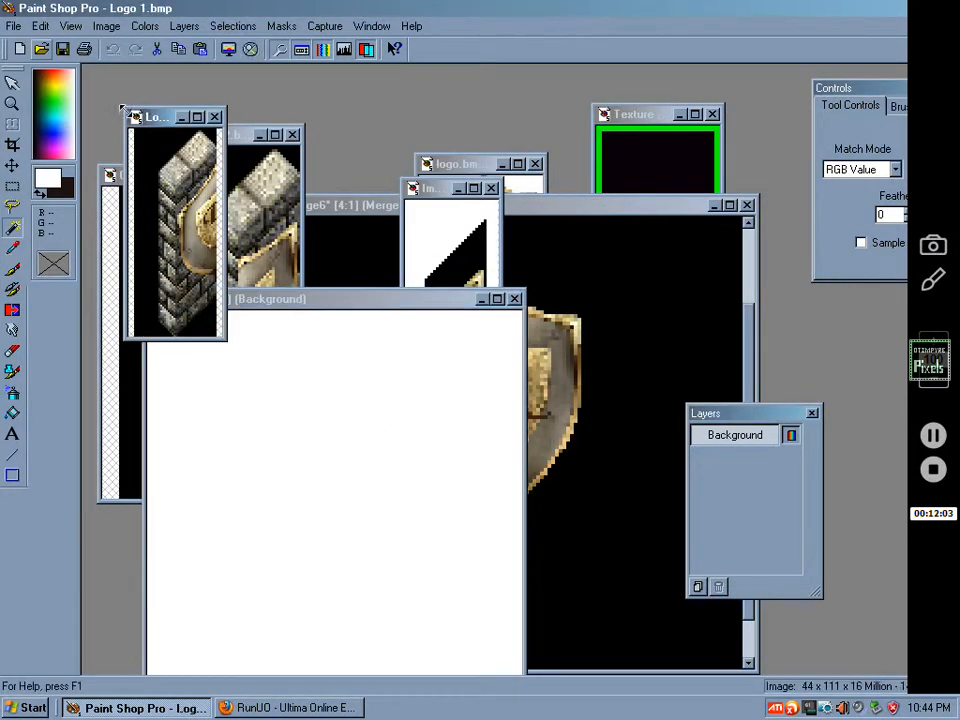
pyautogui.click(140, 160)
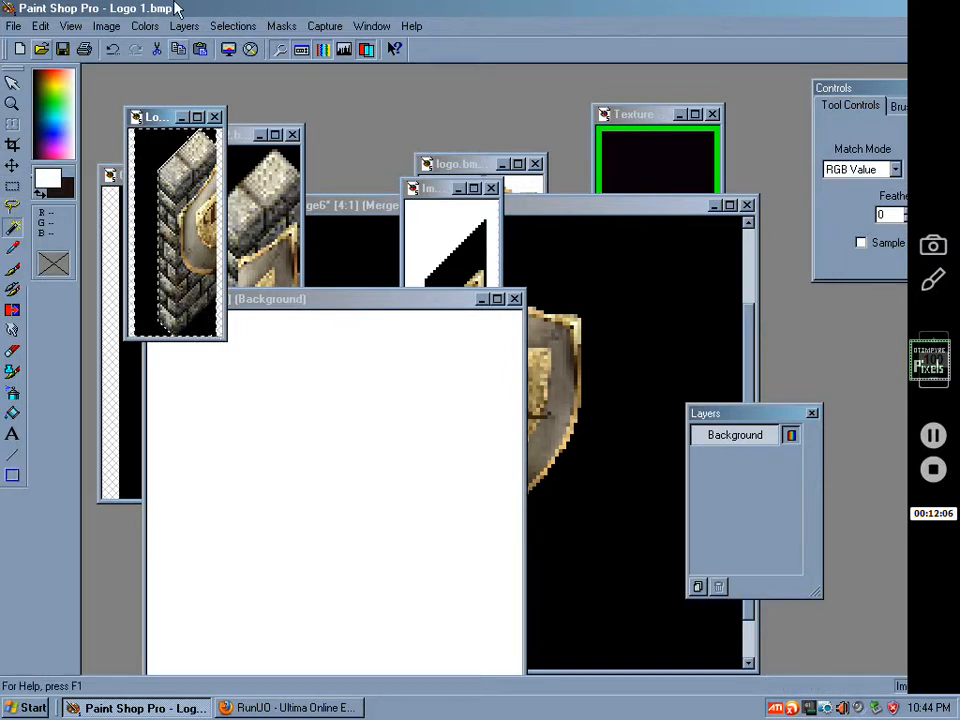
pyautogui.click(232, 25)
pyautogui.click(230, 93)
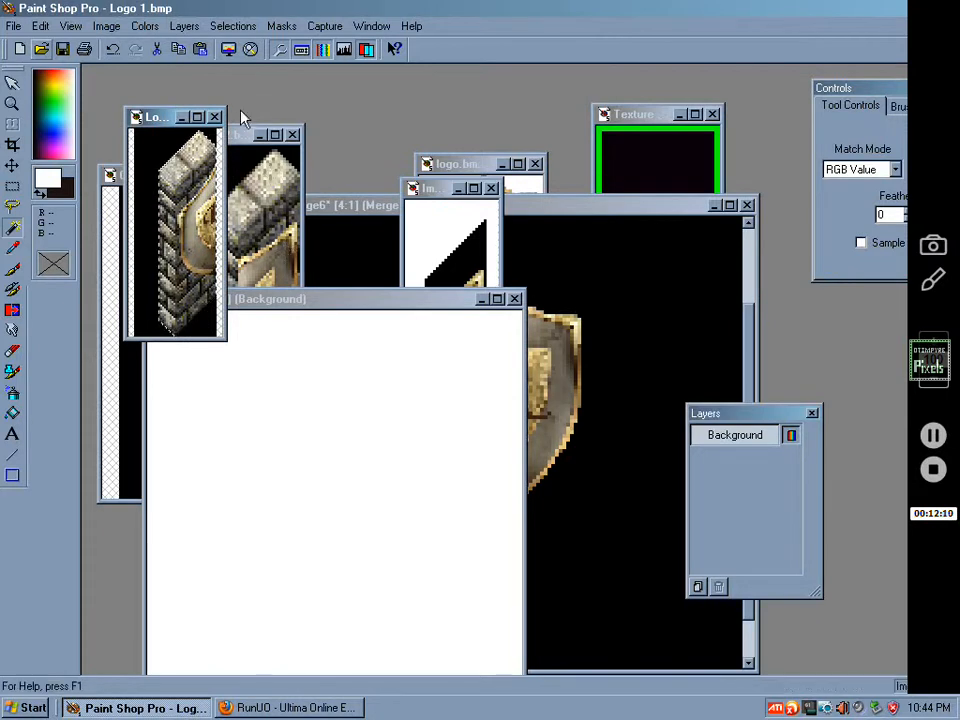
# Flatten the layers of Logo 2.bmp and select only its wall tile by inverting a Magic Wand selection of the black background.
pyautogui.click(240, 136)
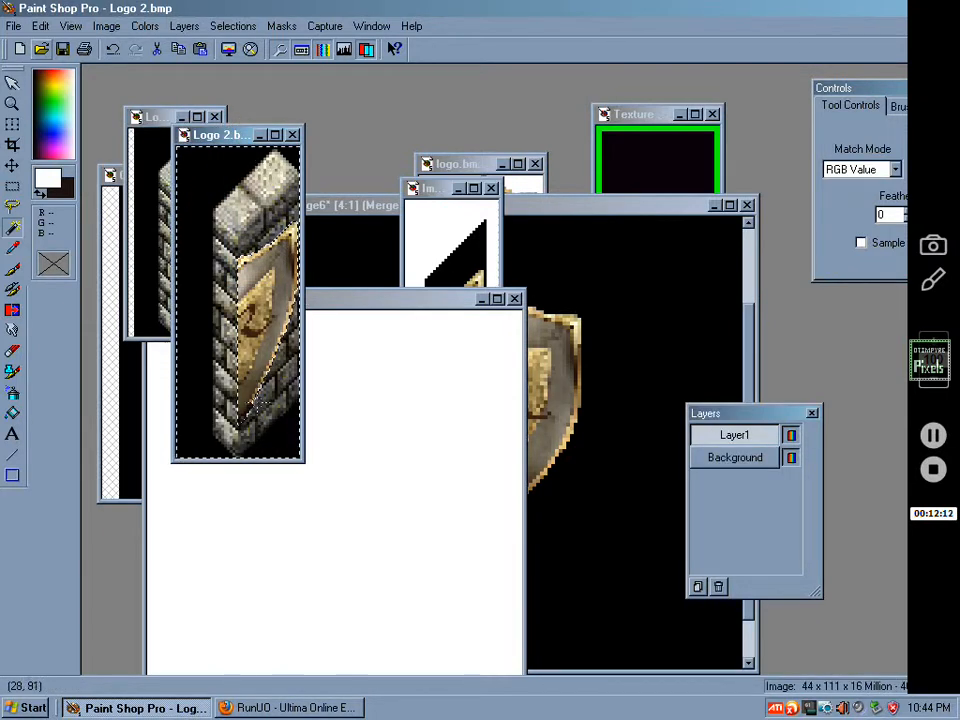
pyautogui.click(184, 26)
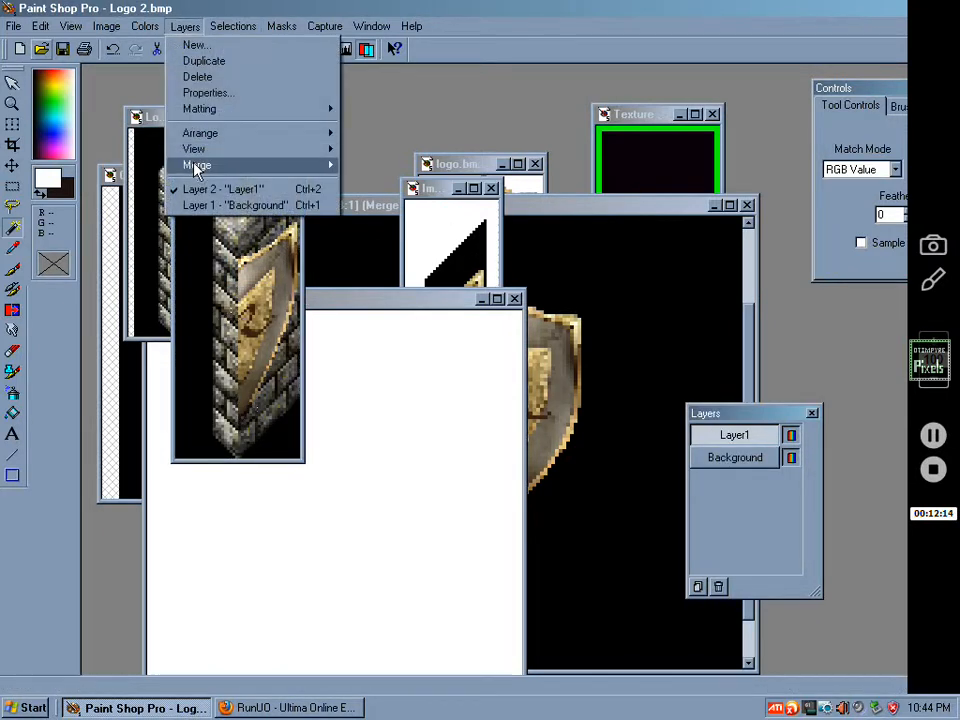
pyautogui.moveTo(200, 165)
pyautogui.click(385, 165)
pyautogui.click(197, 166)
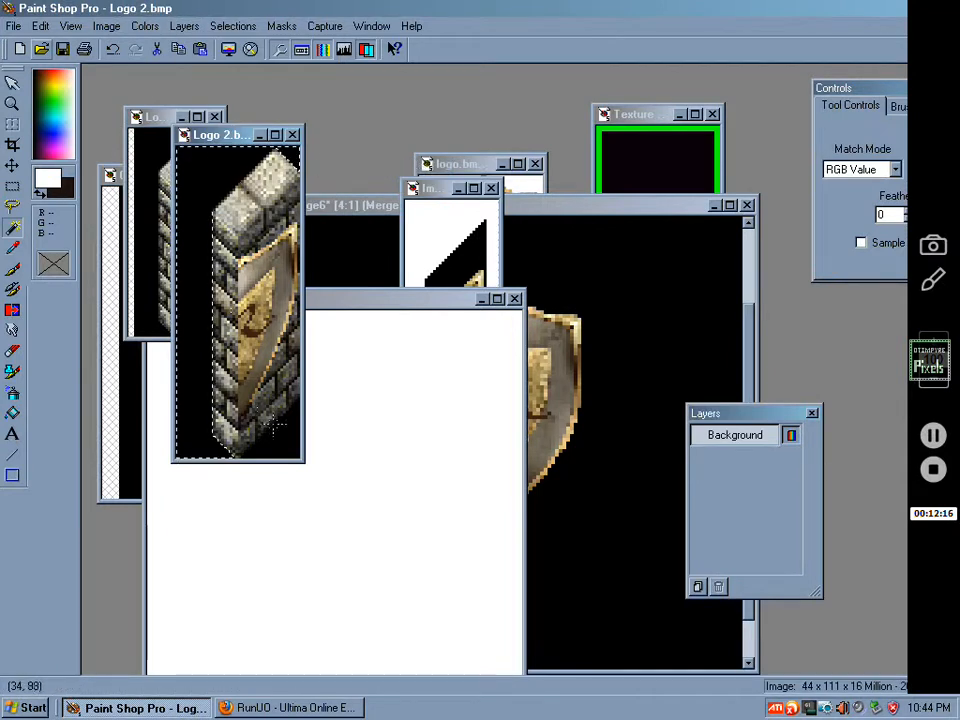
pyautogui.click(226, 26)
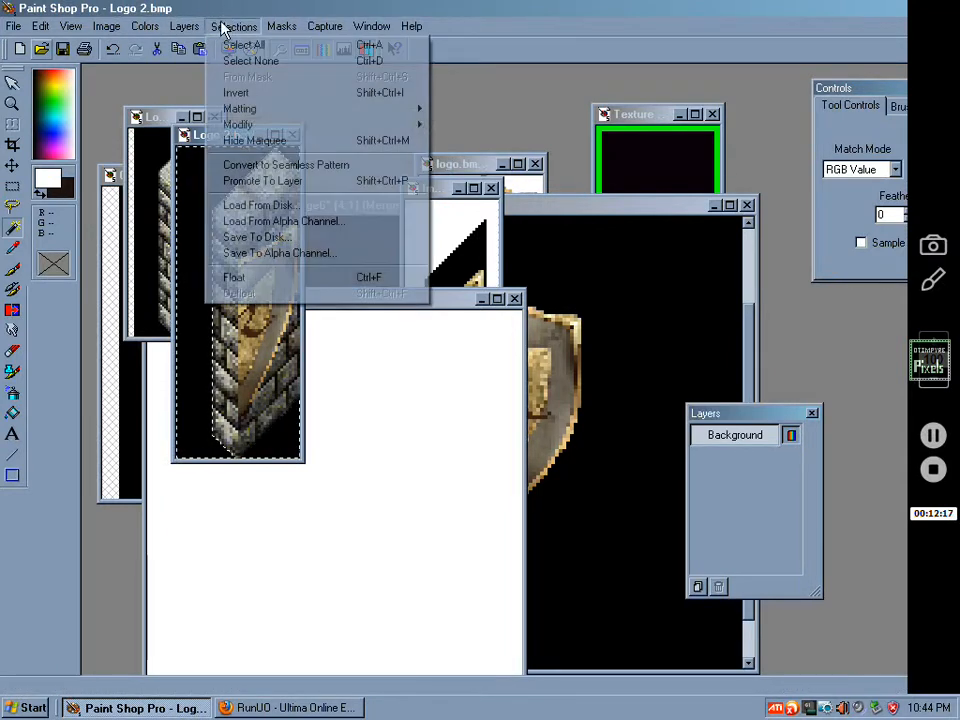
pyautogui.click(240, 100)
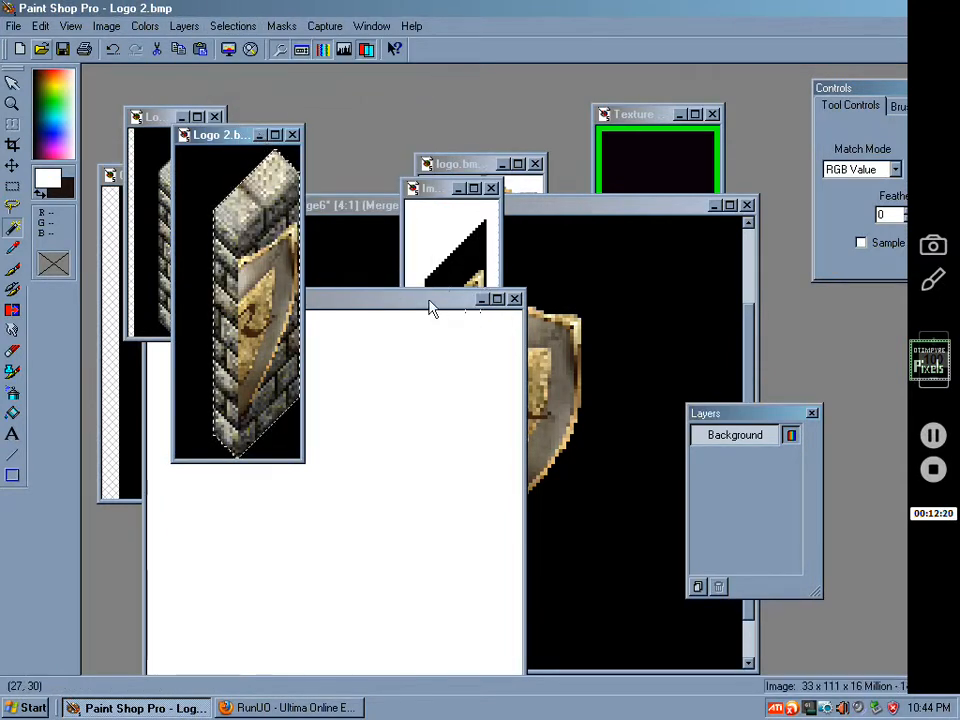
# Paste the copied Logo 2 wall tile into the new white image as a floating selection and place it near the centre.
pyautogui.click(396, 323)
pyautogui.hotkey('ctrl', 'e')
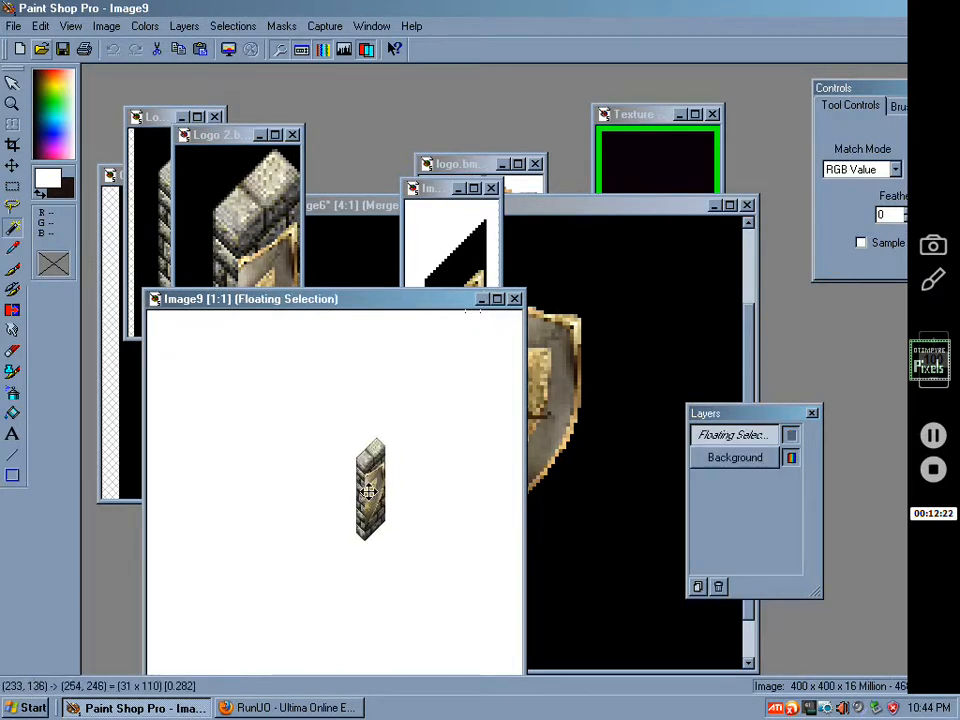
pyautogui.click(358, 530)
# Copy the Logo 1 wall tile into the new image, align it with the Logo 2 tile to complete the shield, and deselect.
pyautogui.click(153, 131)
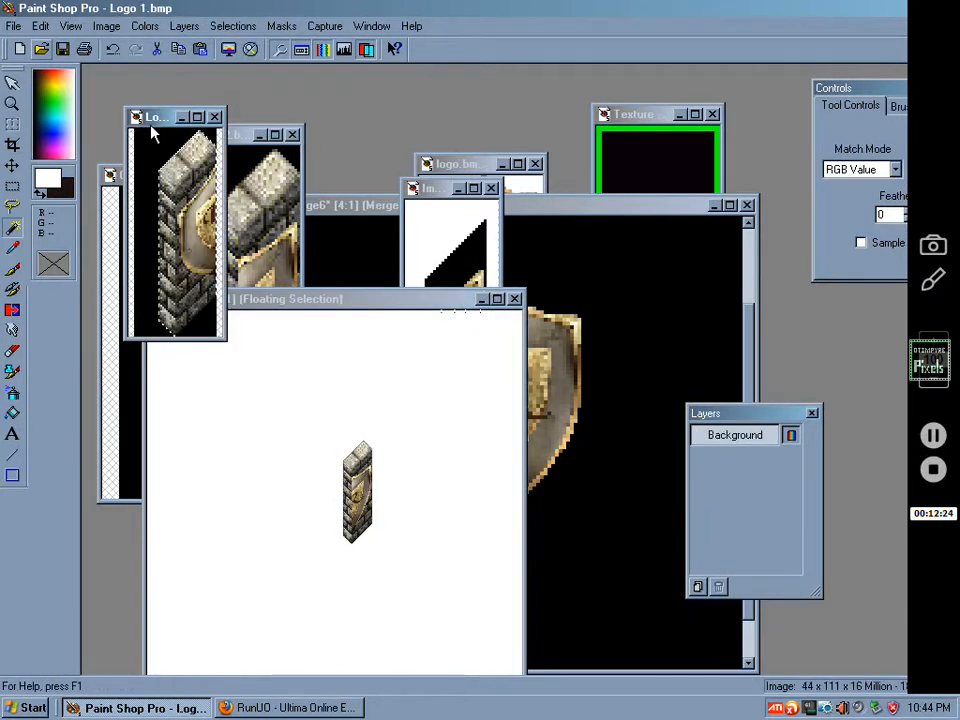
pyautogui.click(345, 314)
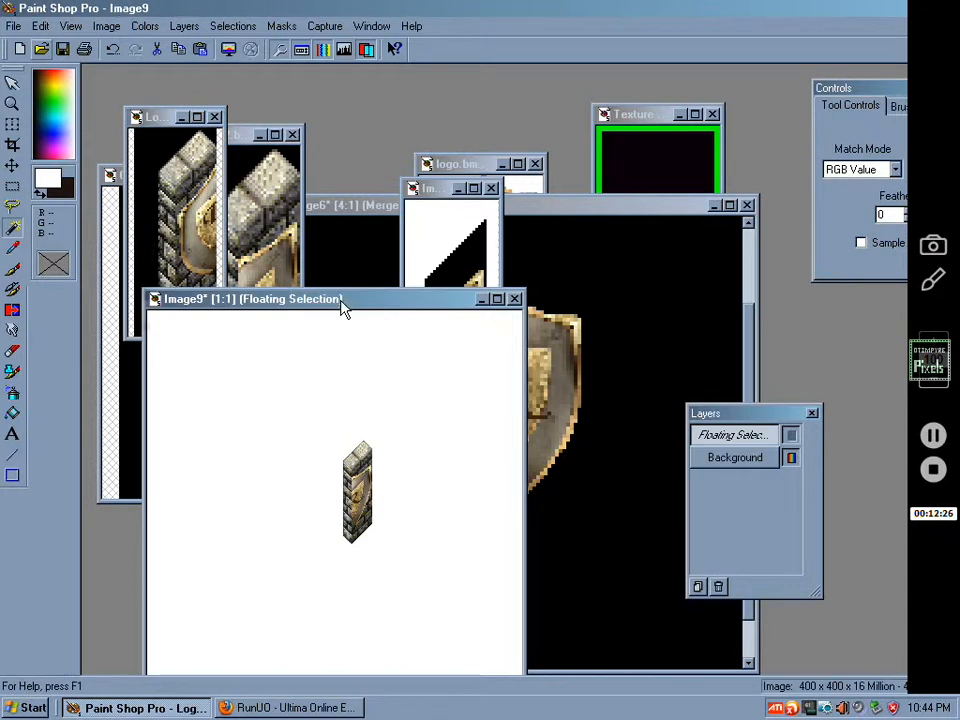
pyautogui.press('KP_Add')
pyautogui.hotkey('ctrl', 'e')
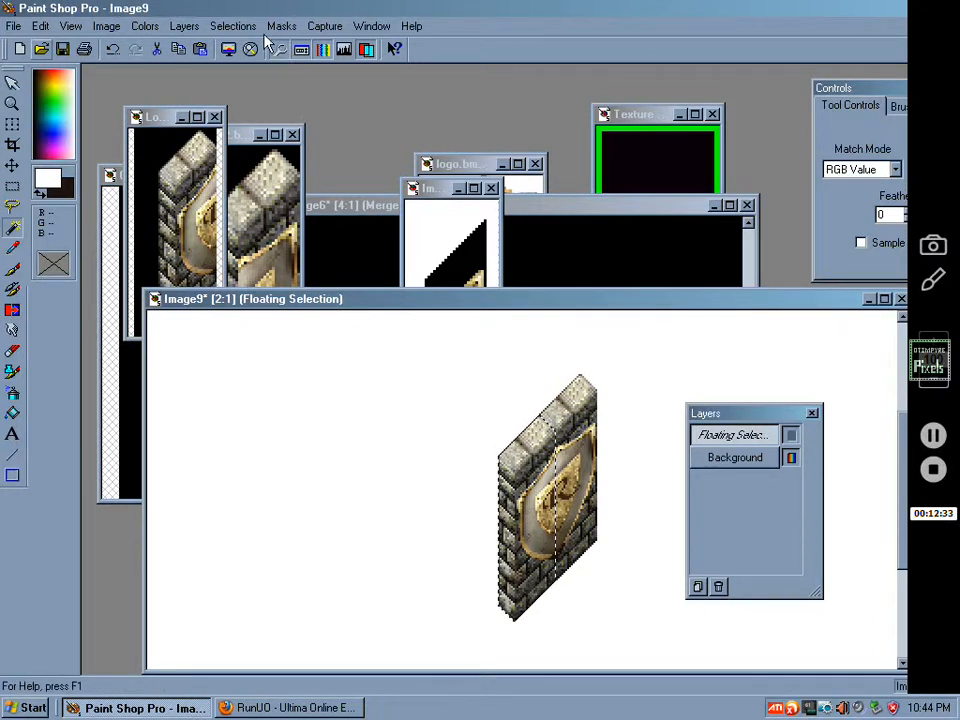
pyautogui.click(233, 26)
pyautogui.click(255, 61)
# Crop the new image to 145 x 201 pixels around the assembled shield wall.
pyautogui.press('-')
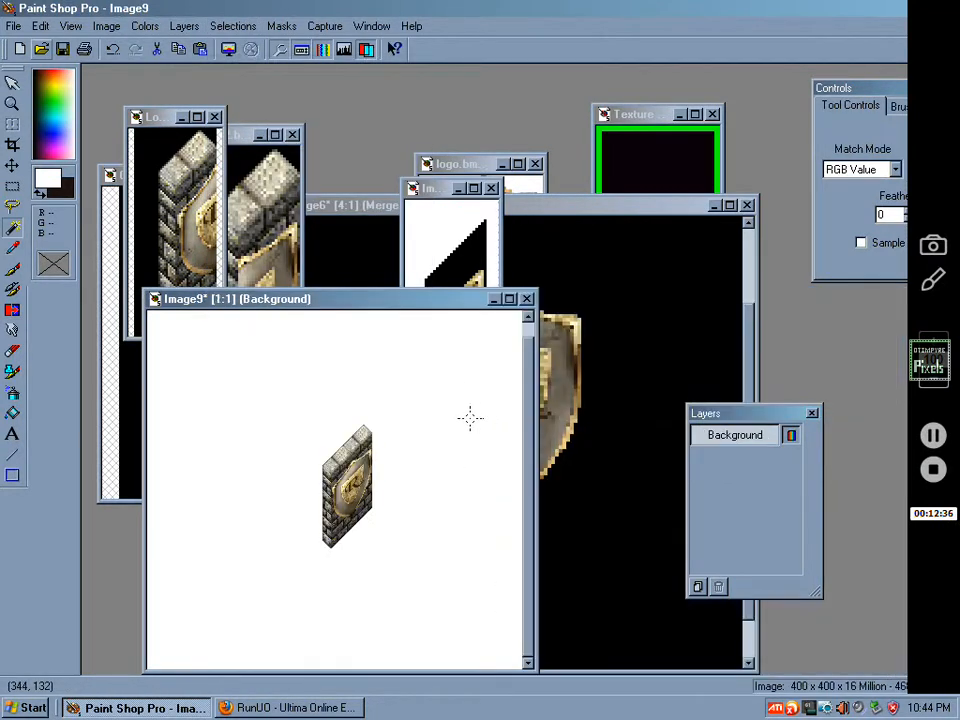
pyautogui.press('+')
pyautogui.press('-')
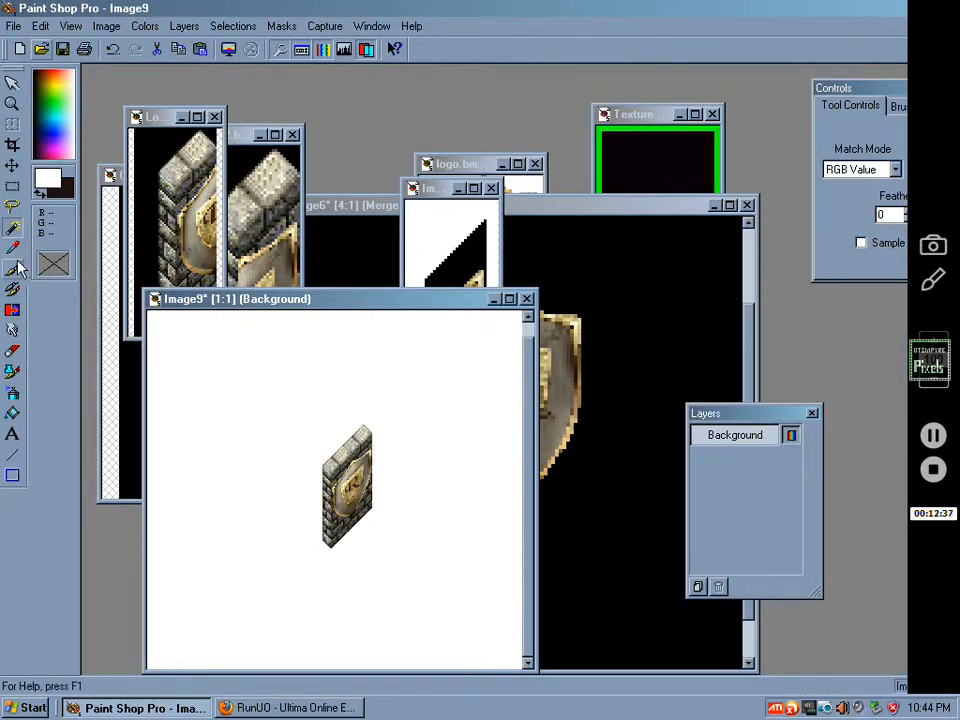
pyautogui.click(12, 146)
pyautogui.moveTo(285, 399); pyautogui.dragTo(421, 587)
pyautogui.doubleClick(365, 558)
pyautogui.press('+')
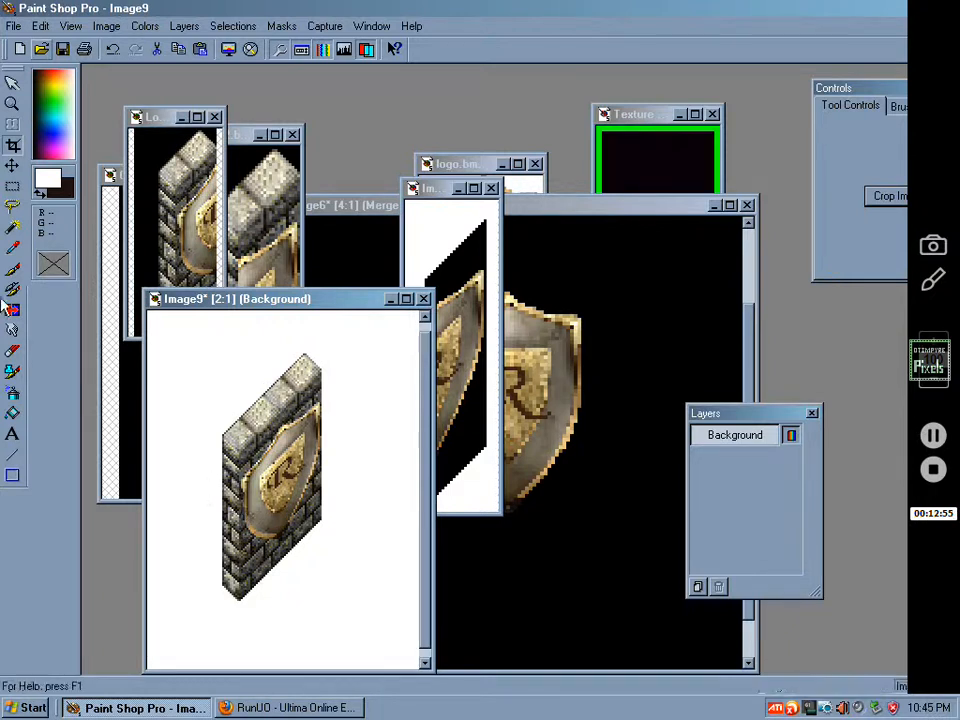
# Move the cropped image's window over the Logo tiles and inspect the RGB values of the near-black and near-white custom colors.
pyautogui.click(44, 182)
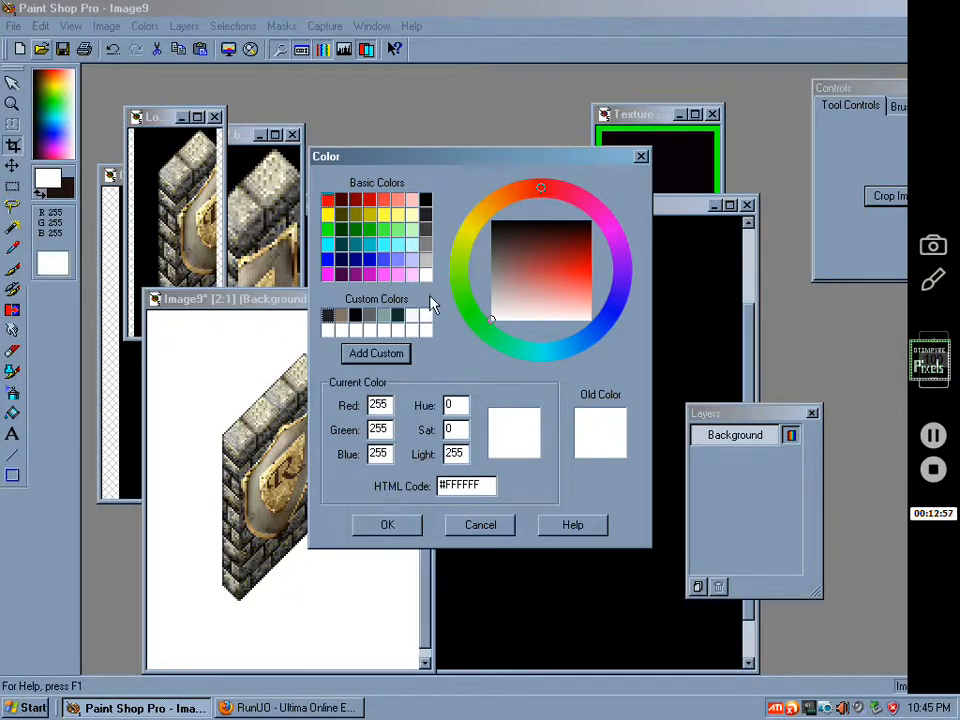
pyautogui.click(480, 525)
pyautogui.moveTo(222, 299); pyautogui.dragTo(206, 144)
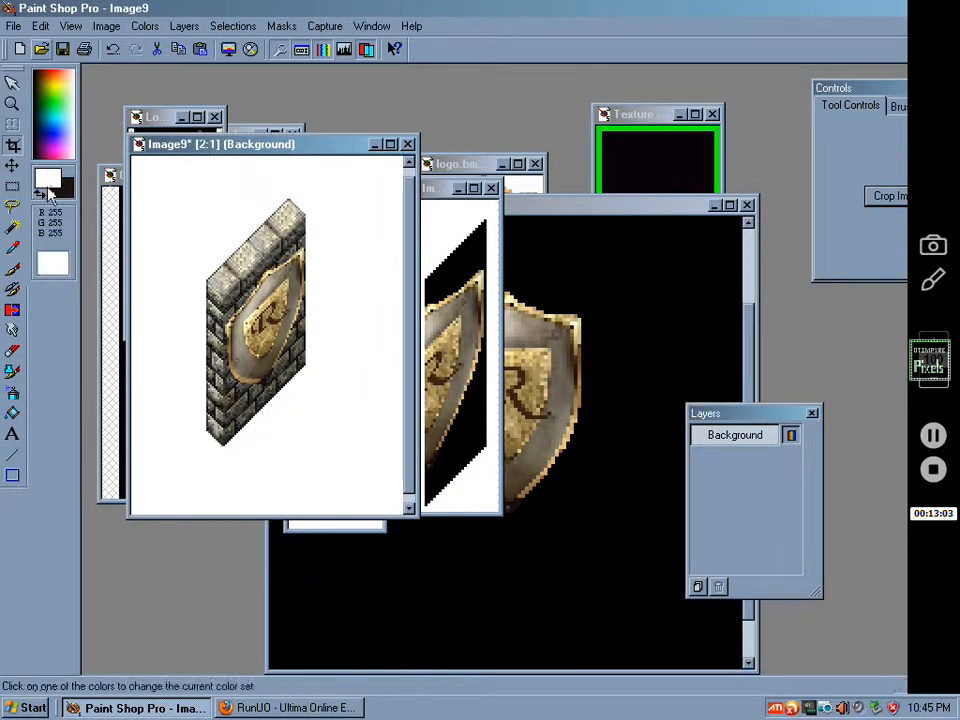
pyautogui.click(47, 188)
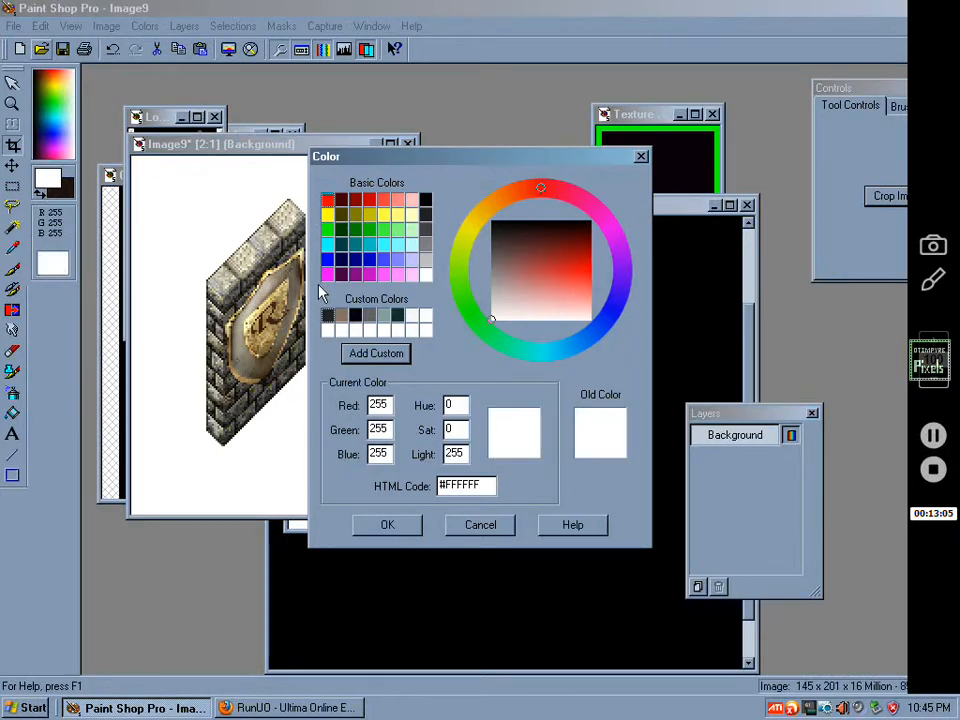
pyautogui.click(355, 312)
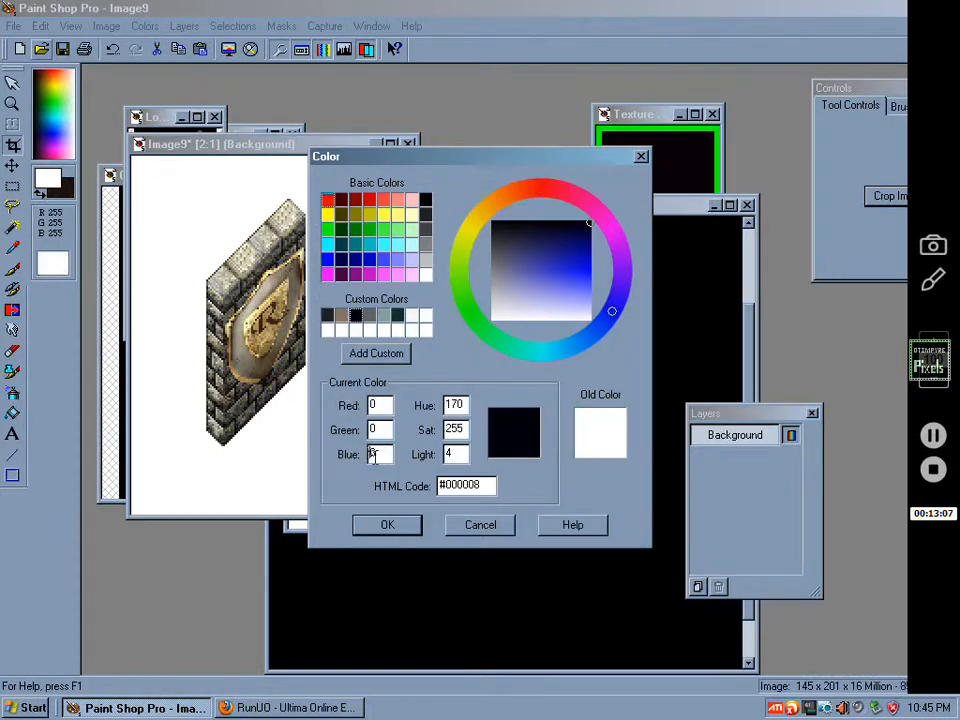
pyautogui.click(413, 315)
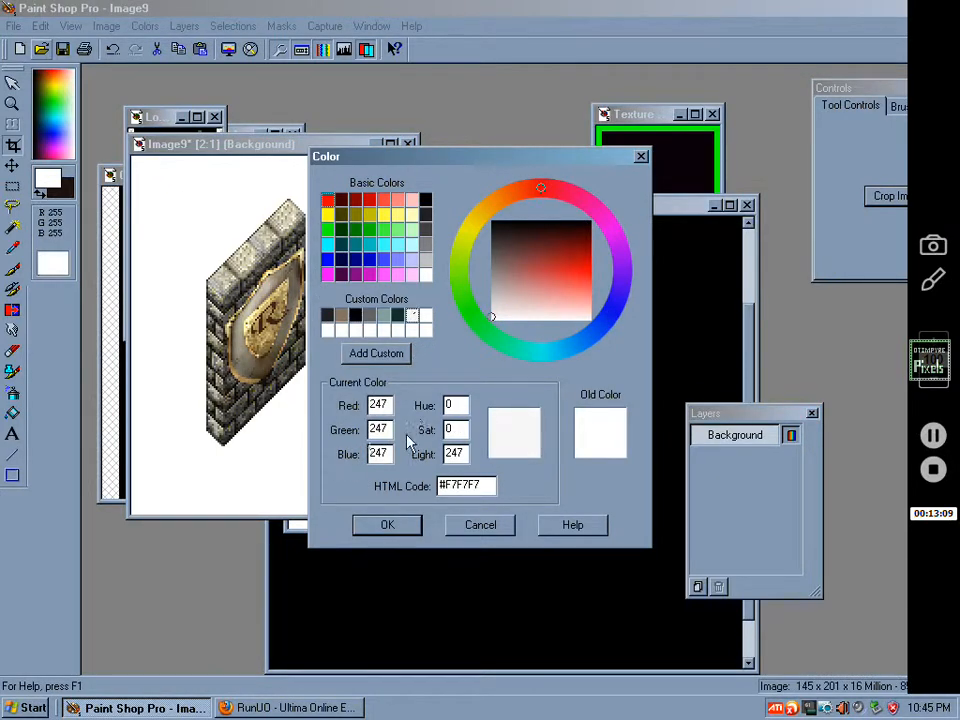
pyautogui.click(480, 525)
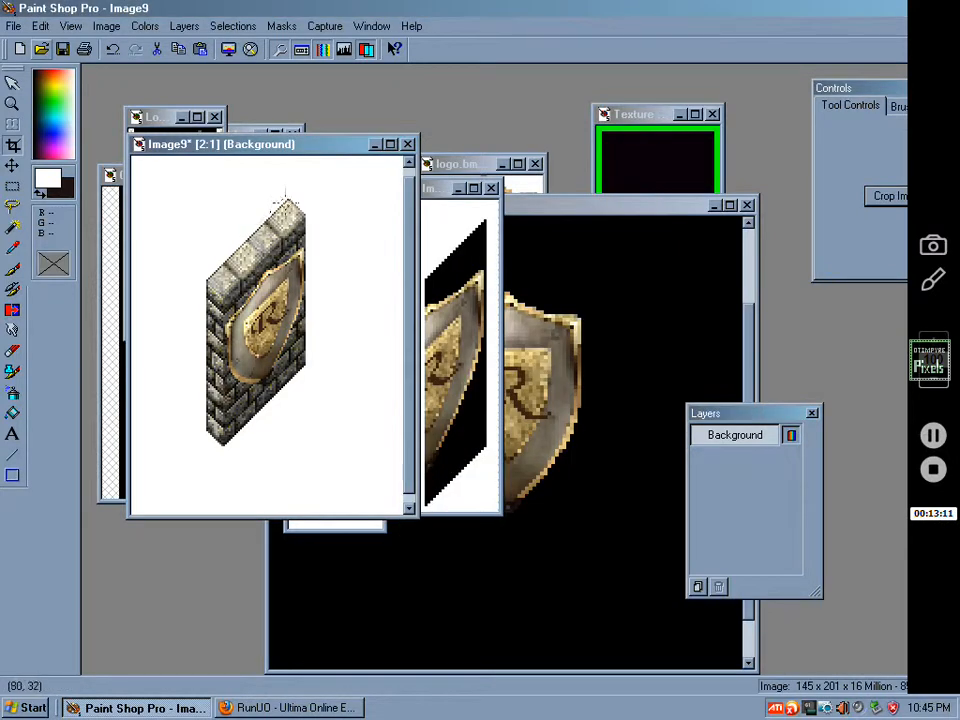
# Examine the assembled shield wall at 1:1 and 2:1 zoom, checking the seam and the edge pixels.
pyautogui.scroll(-1, 308, 178)
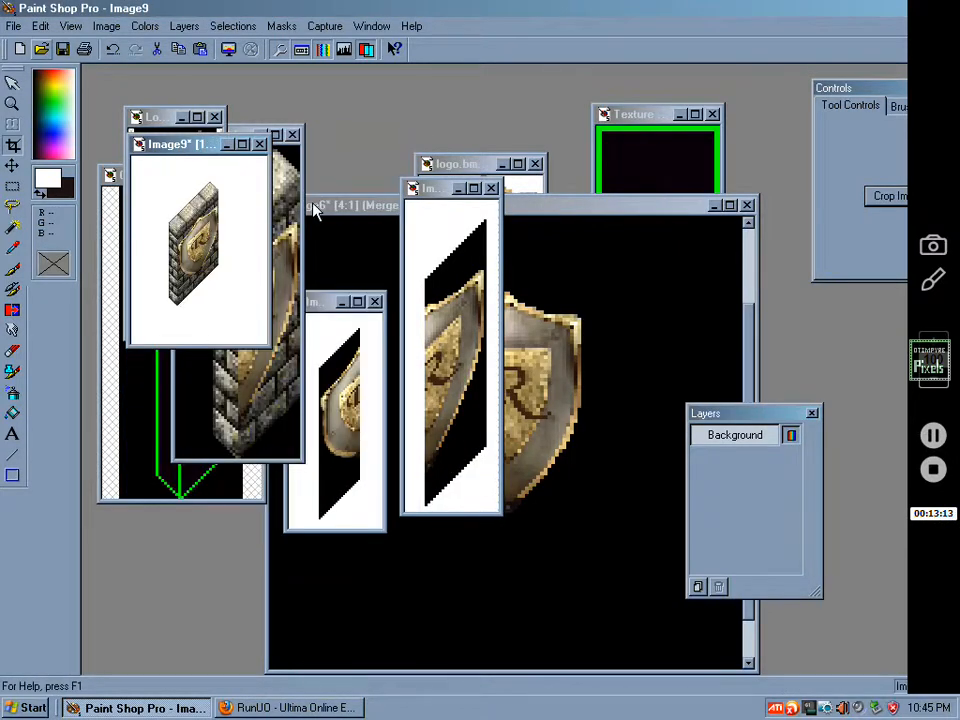
pyautogui.click(189, 227)
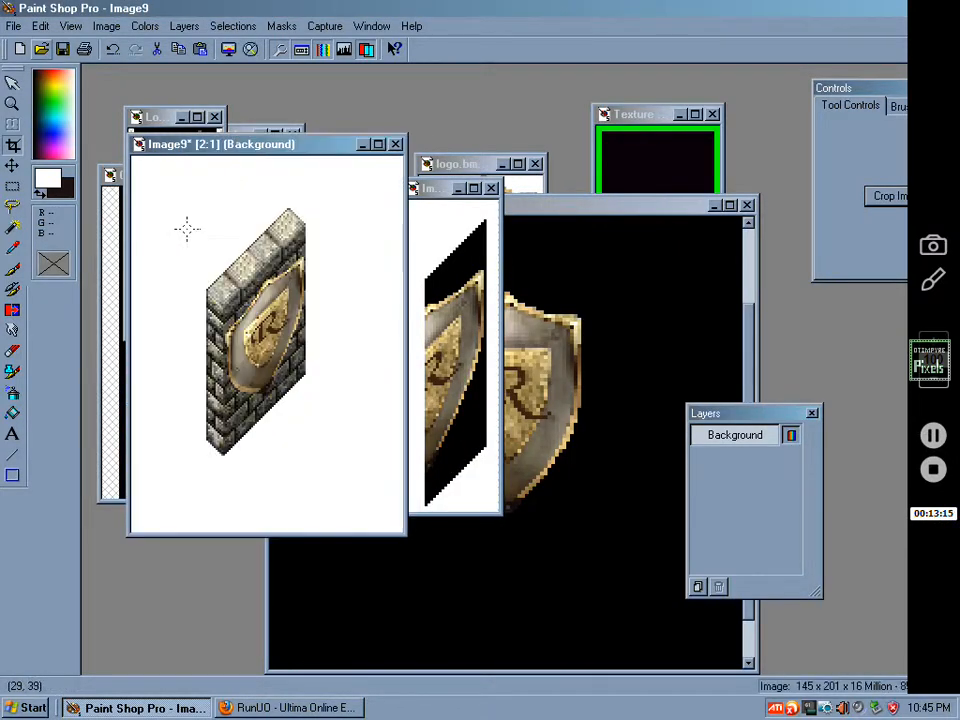
pyautogui.click(199, 261)
pyautogui.rightClick(200, 274)
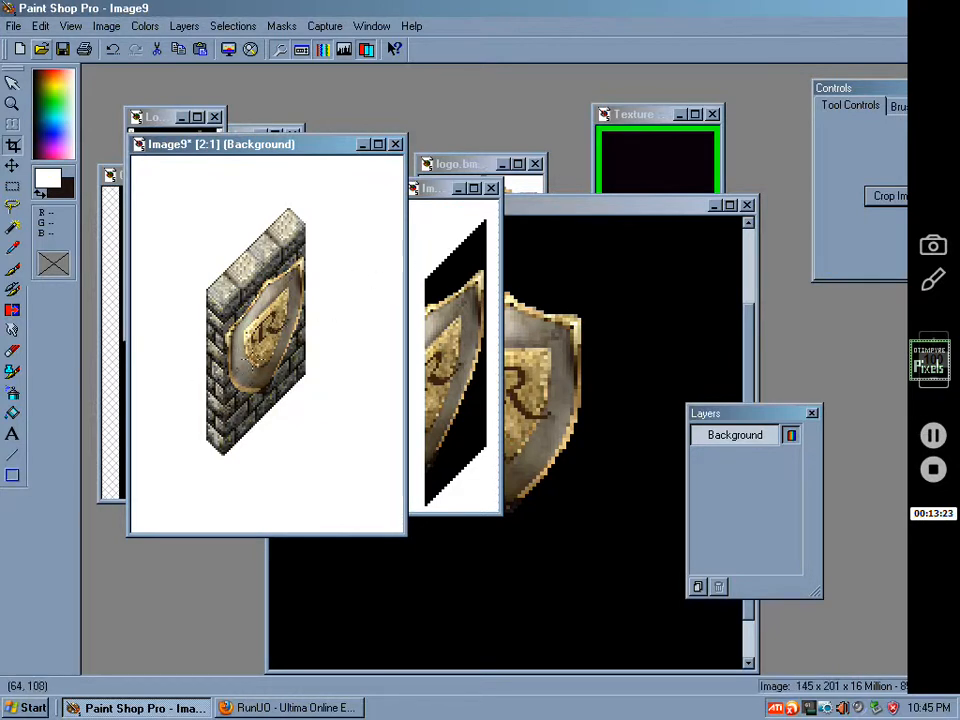
pyautogui.scroll(-1, 234, 384)
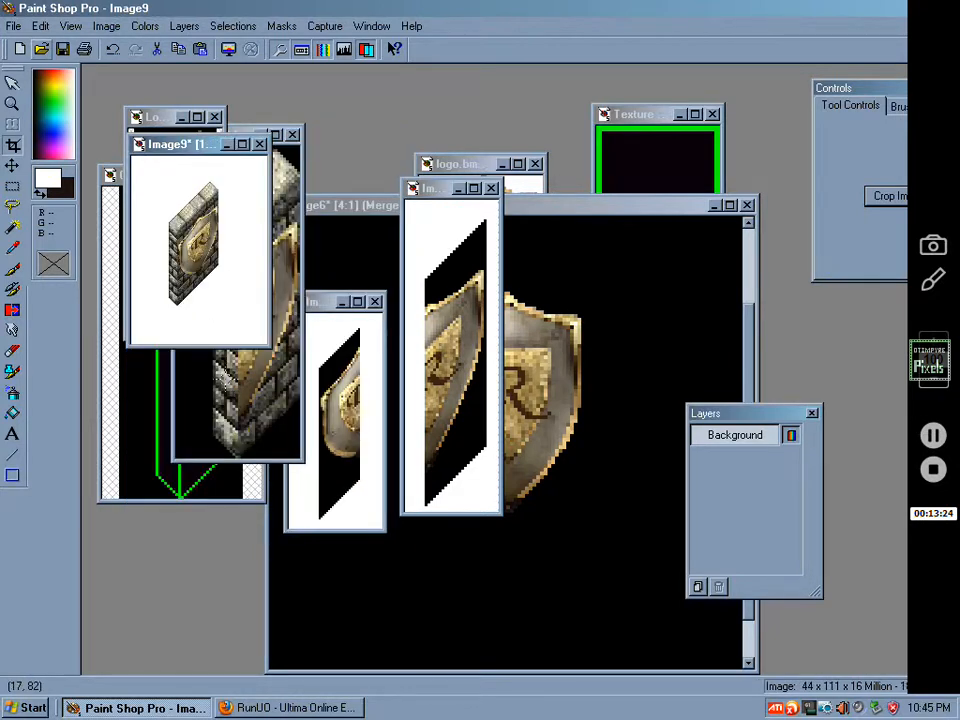
pyautogui.scroll(1, 230, 370)
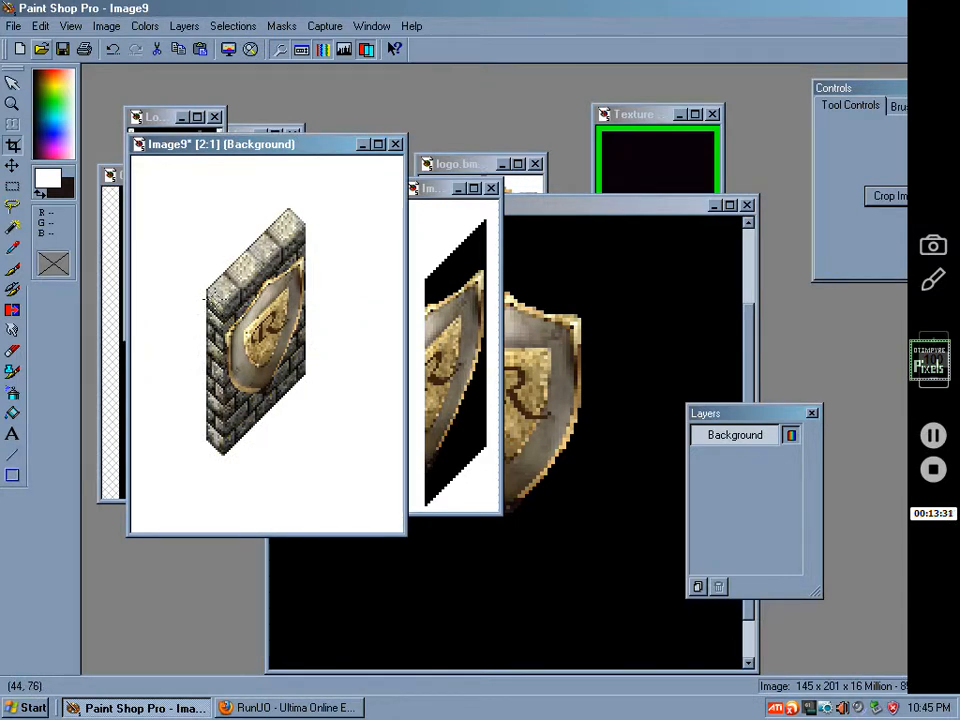
pyautogui.press('-')
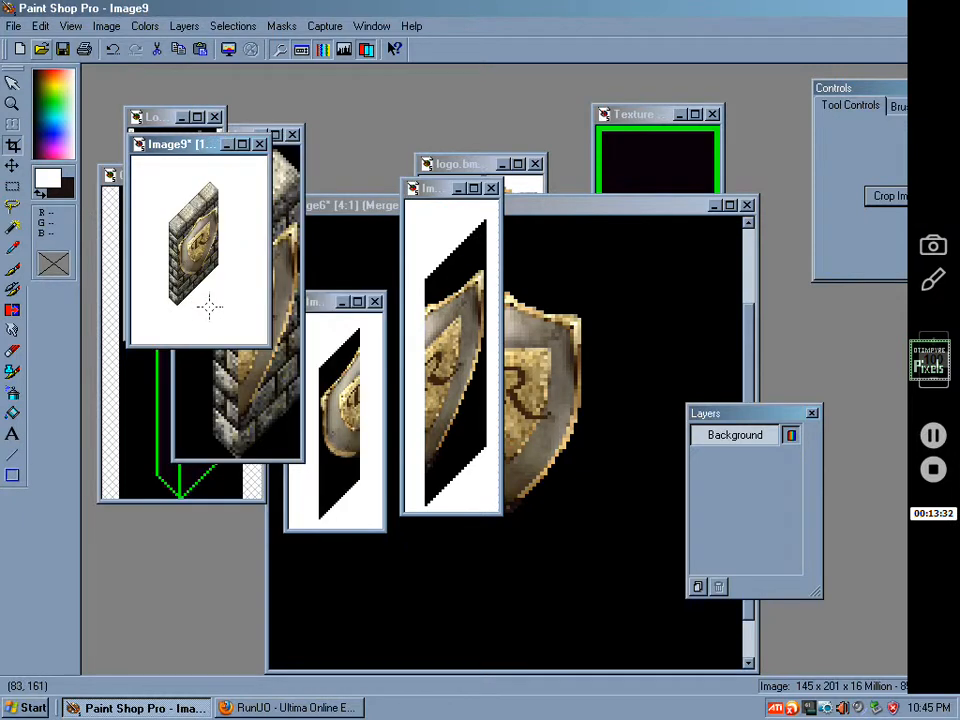
pyautogui.press('+')
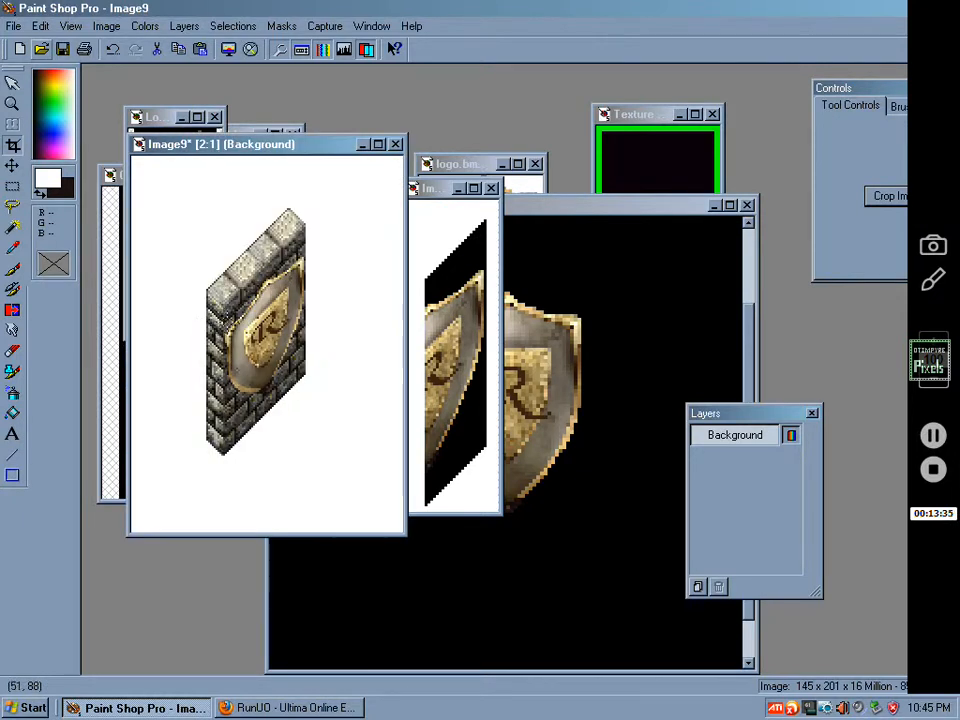
pyautogui.click(933, 472)
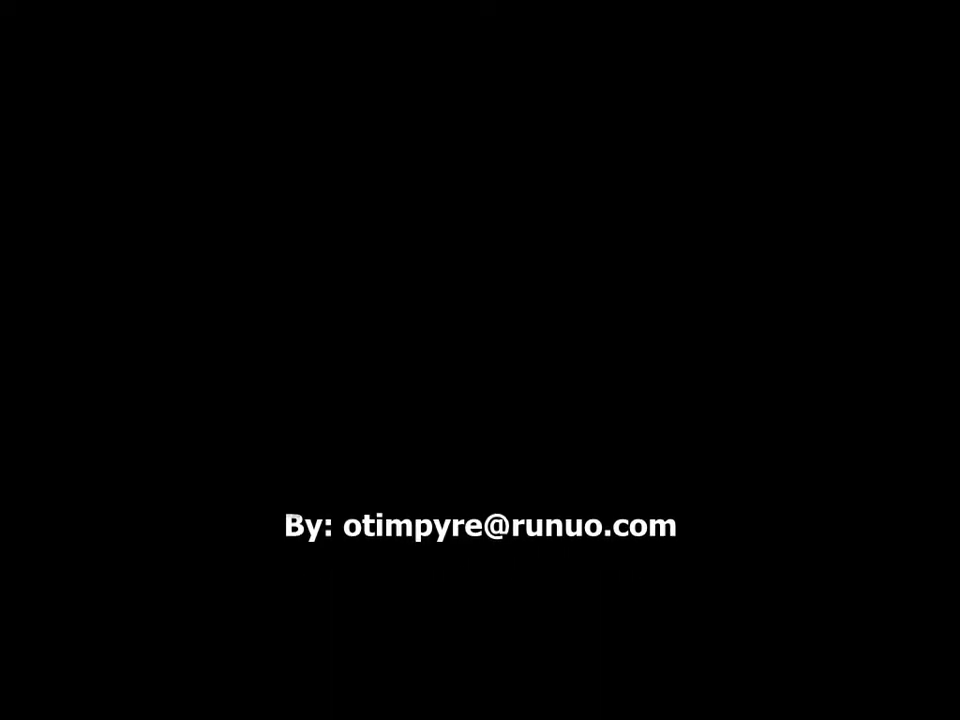